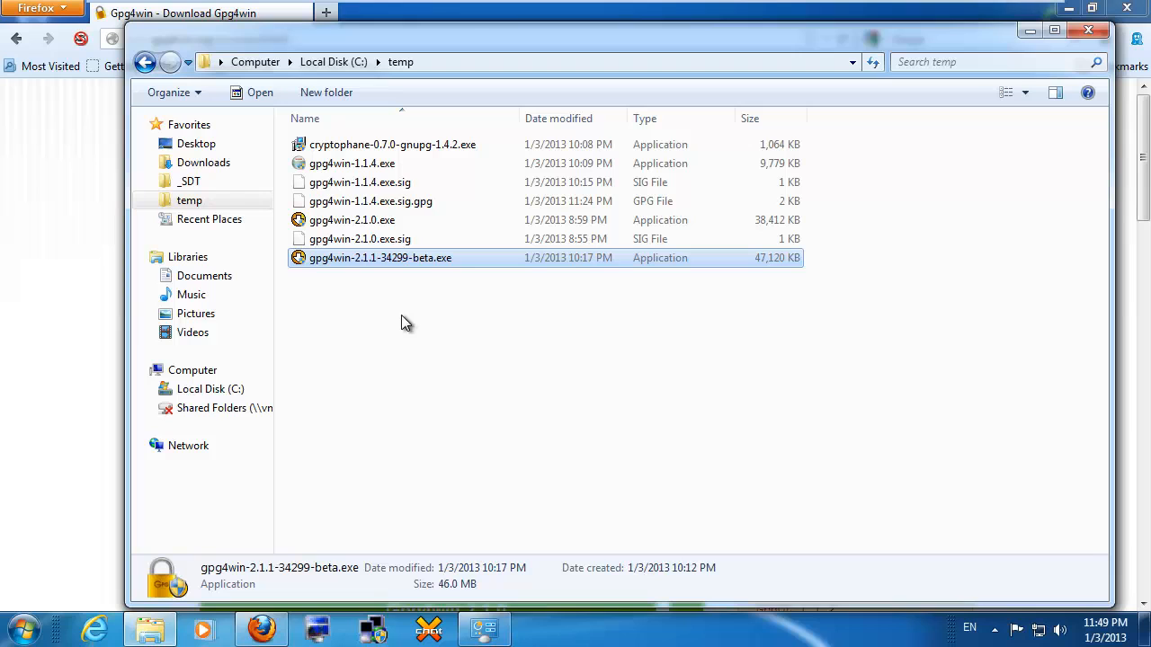
Step: Launch the Gpg4win 2.1.1 beta installer and accept the GPL license
{"action": "double_click", "coordinate": [372, 262]}
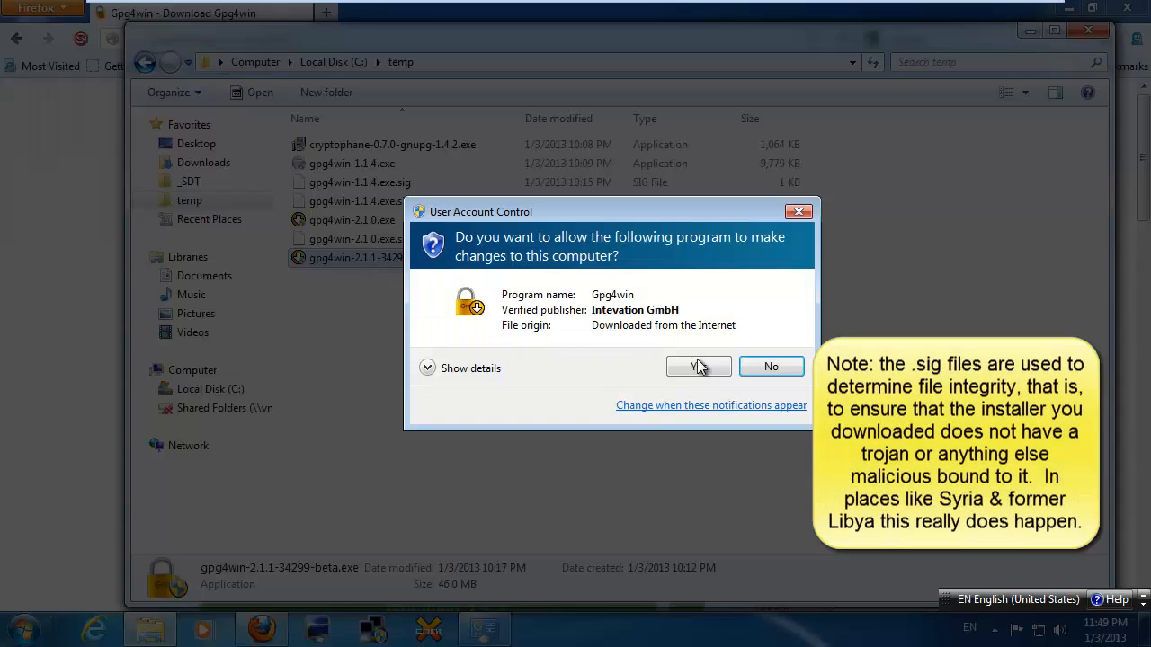
{"action": "left_click", "coordinate": [700, 367]}
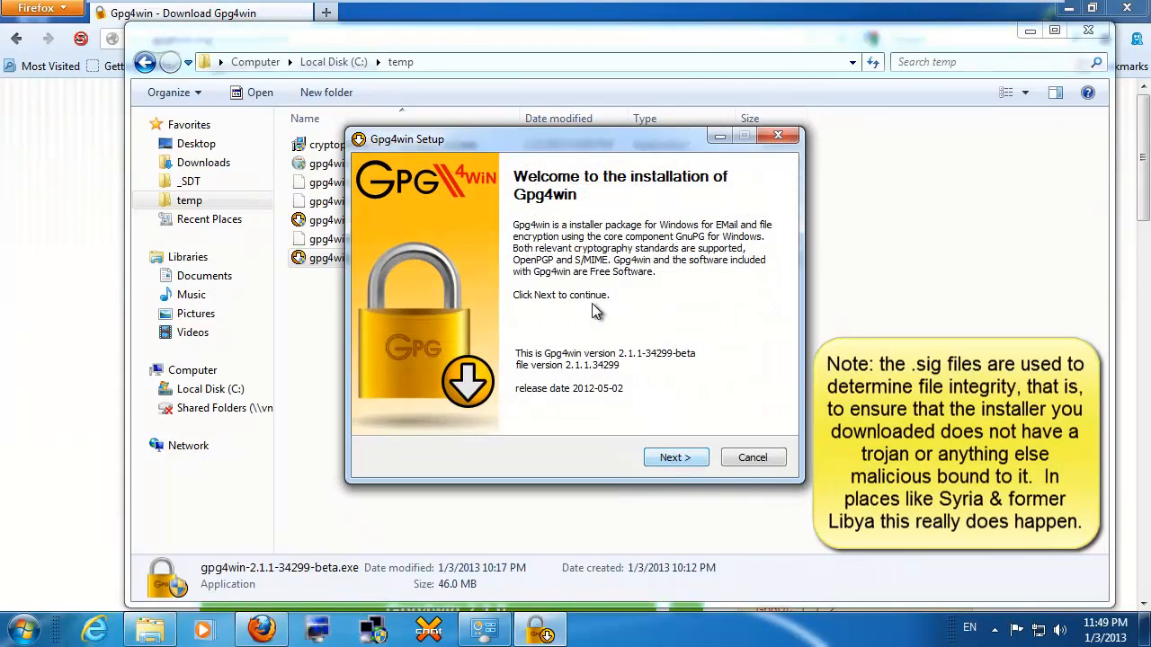
{"action": "left_click", "coordinate": [692, 467]}
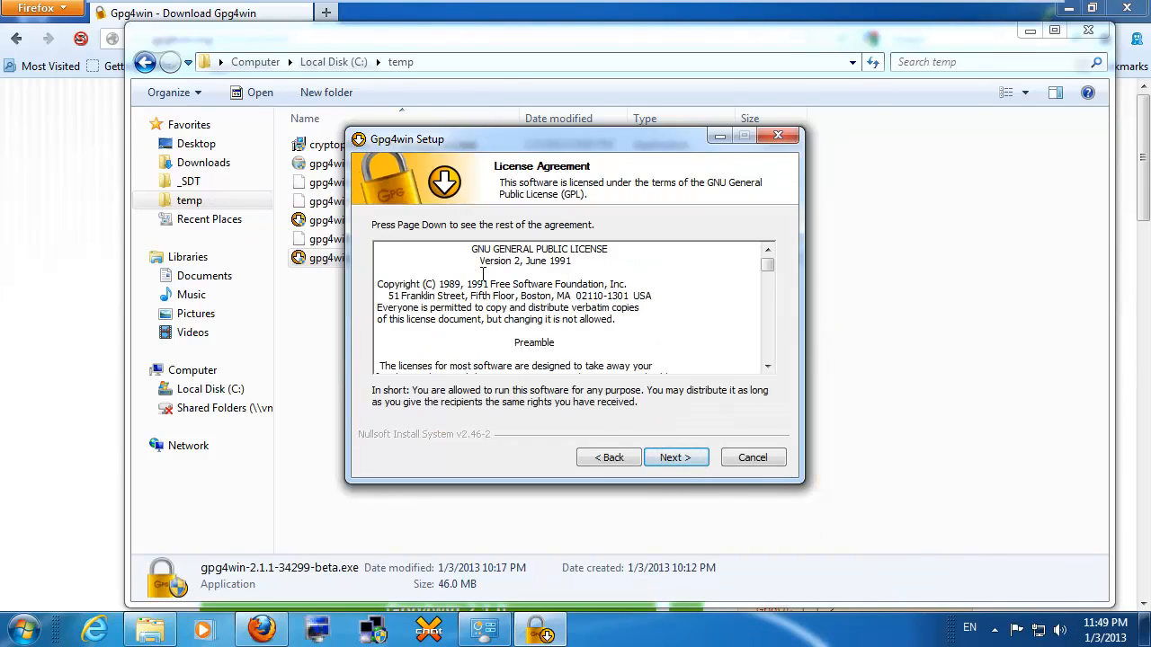
{"action": "left_click", "coordinate": [676, 460]}
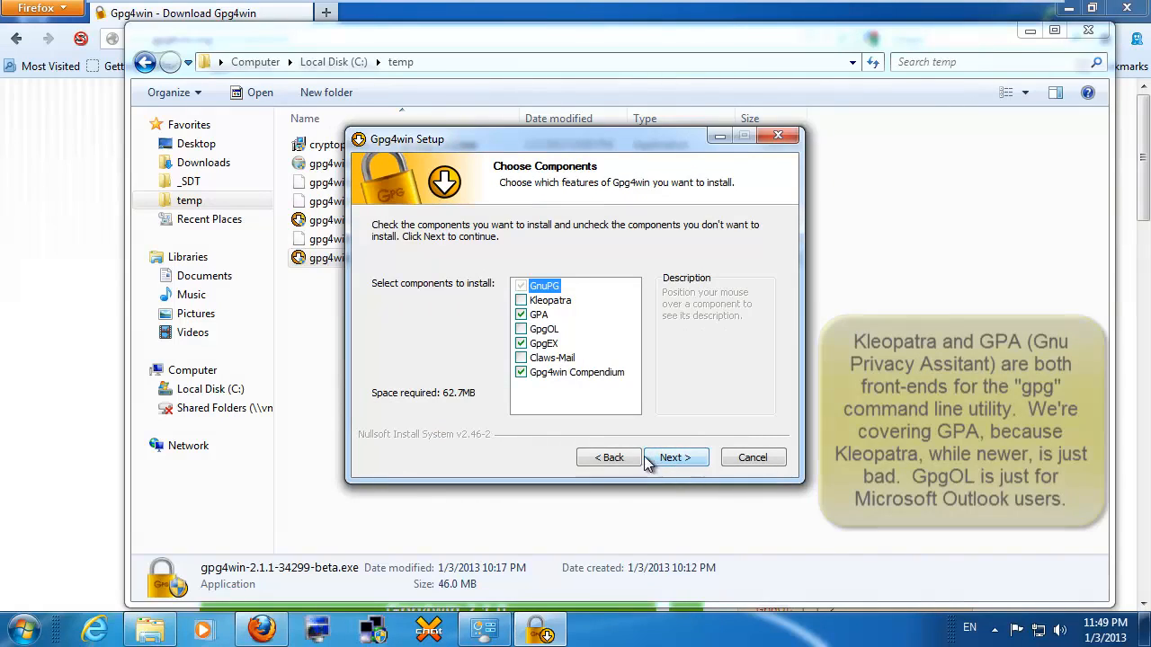
Step: Add Kleopatra and GPA to the components and keep the default install folder
{"action": "left_click", "coordinate": [521, 302]}
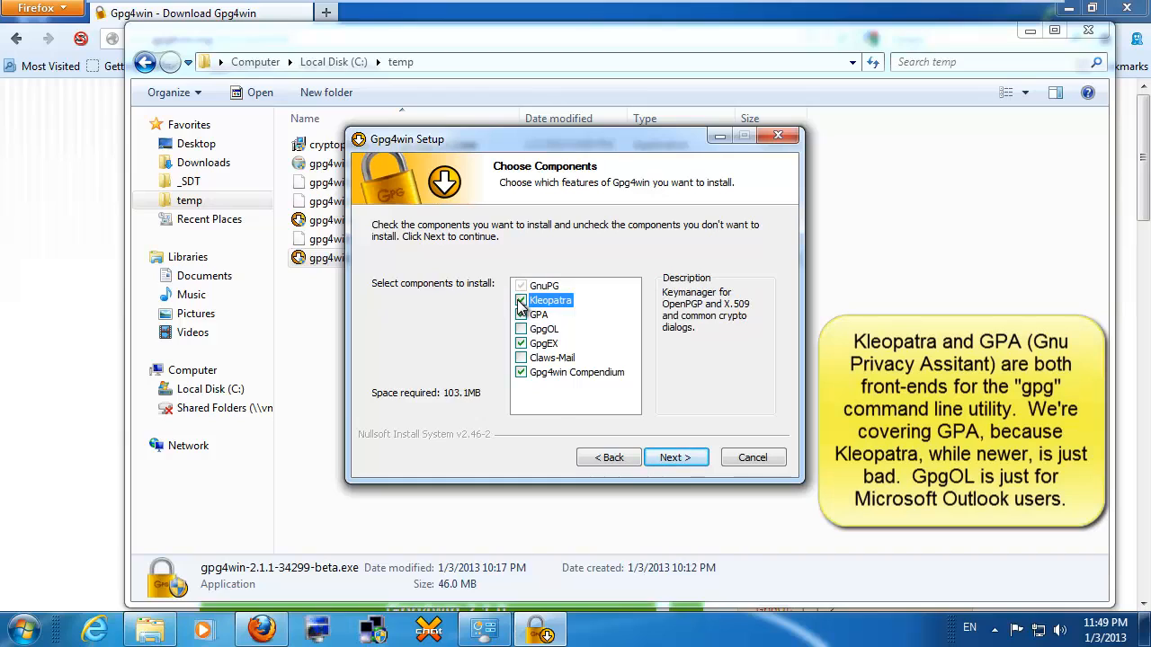
{"action": "left_click", "coordinate": [520, 315]}
{"action": "left_click", "coordinate": [521, 316]}
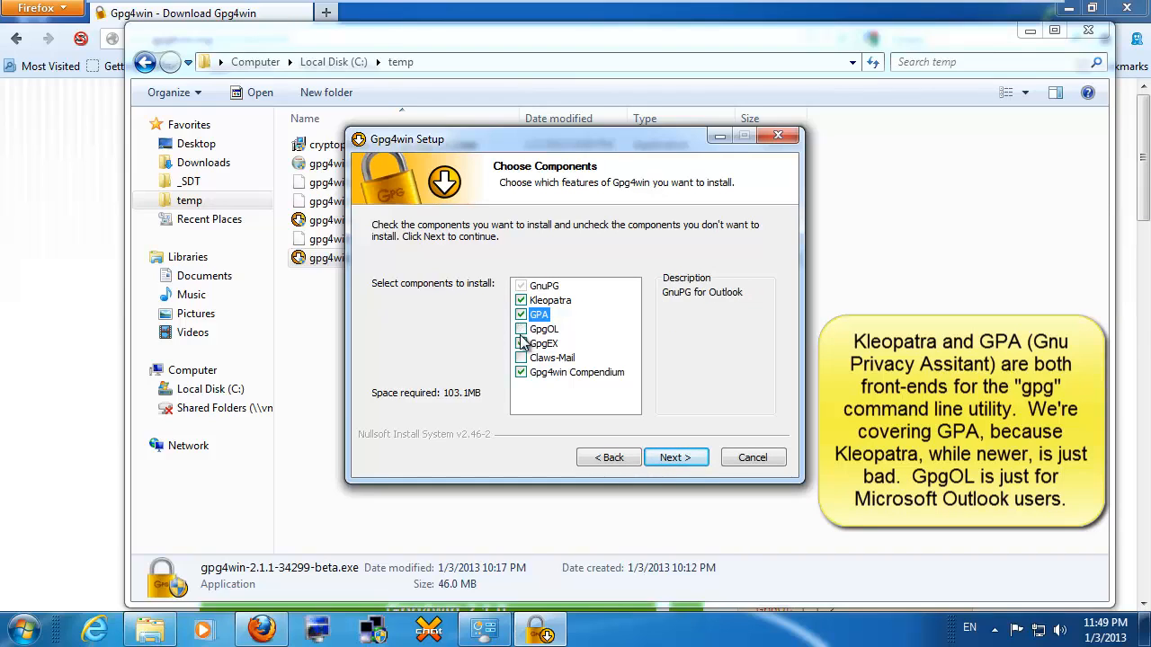
{"action": "left_click", "coordinate": [522, 330]}
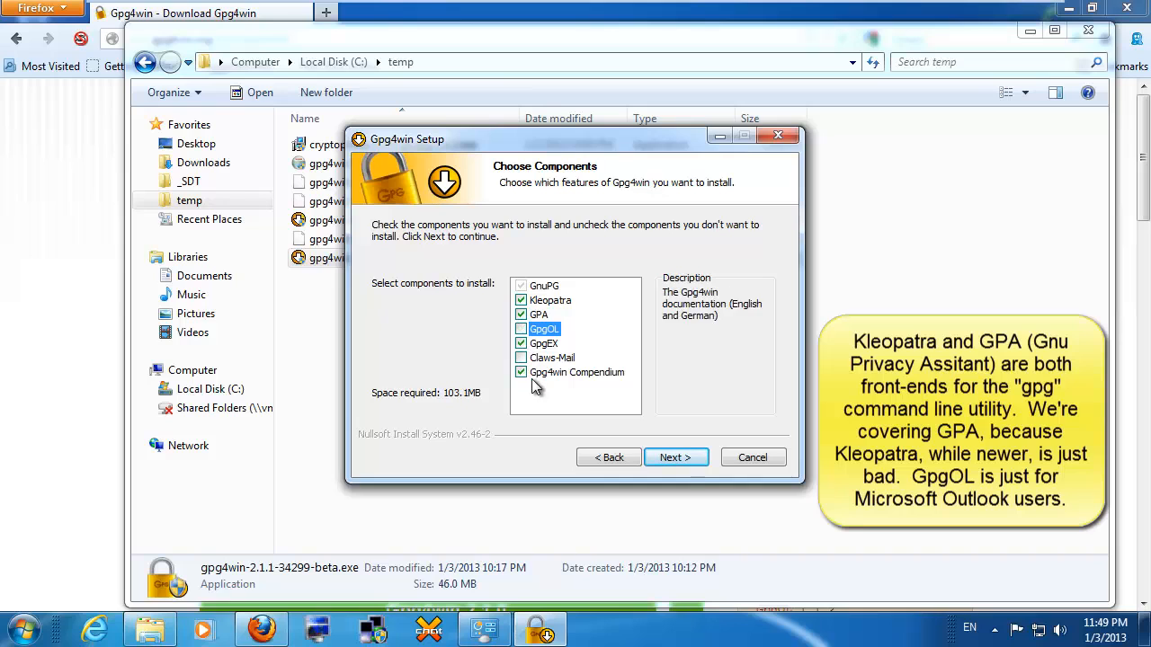
{"action": "left_click", "coordinate": [674, 461]}
{"action": "left_click", "coordinate": [673, 460]}
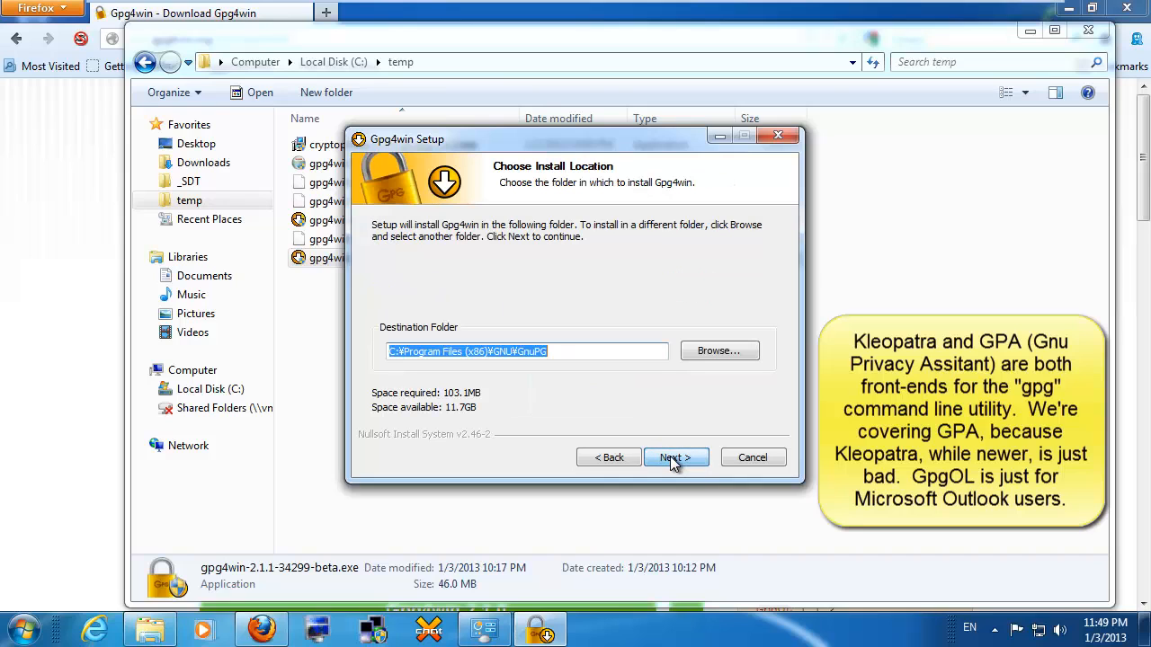
{"action": "left_click", "coordinate": [672, 460]}
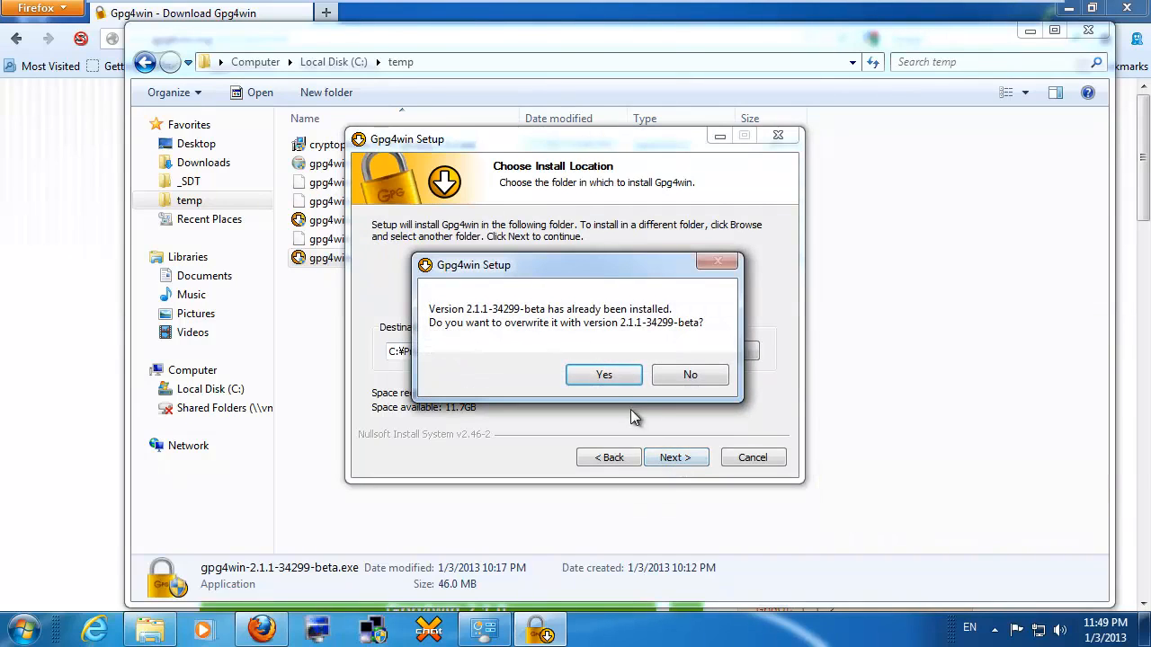
Step: Overwrite the existing install with Start Menu shortcuts only and let the installation finish
{"action": "left_click", "coordinate": [604, 377]}
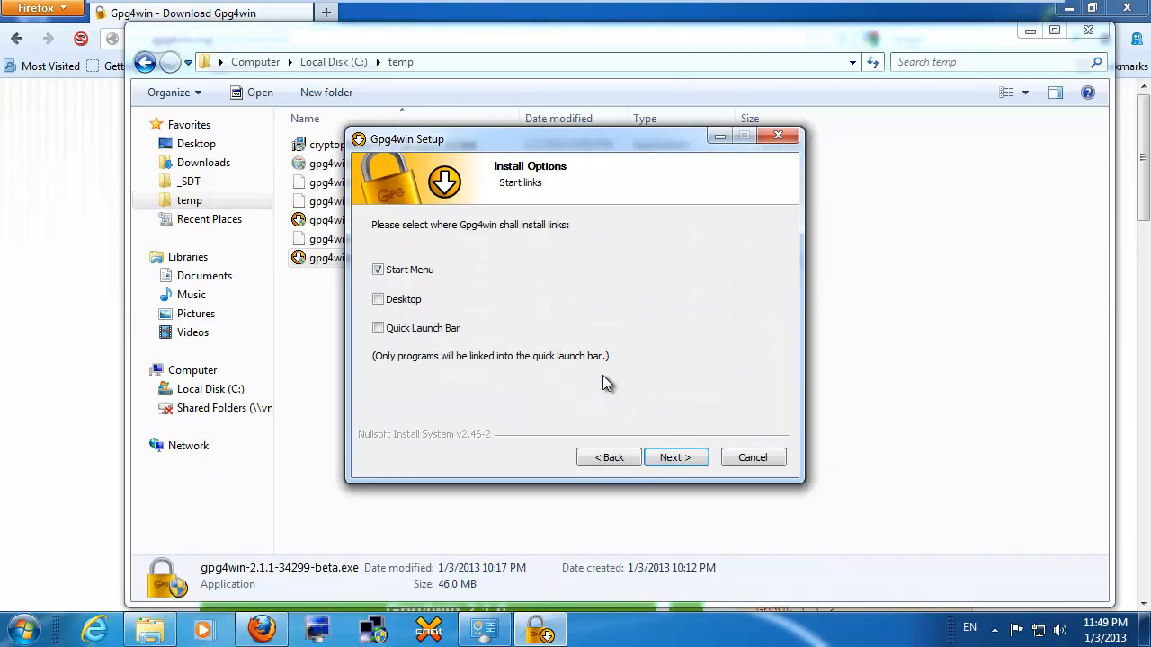
{"action": "left_click", "coordinate": [676, 459]}
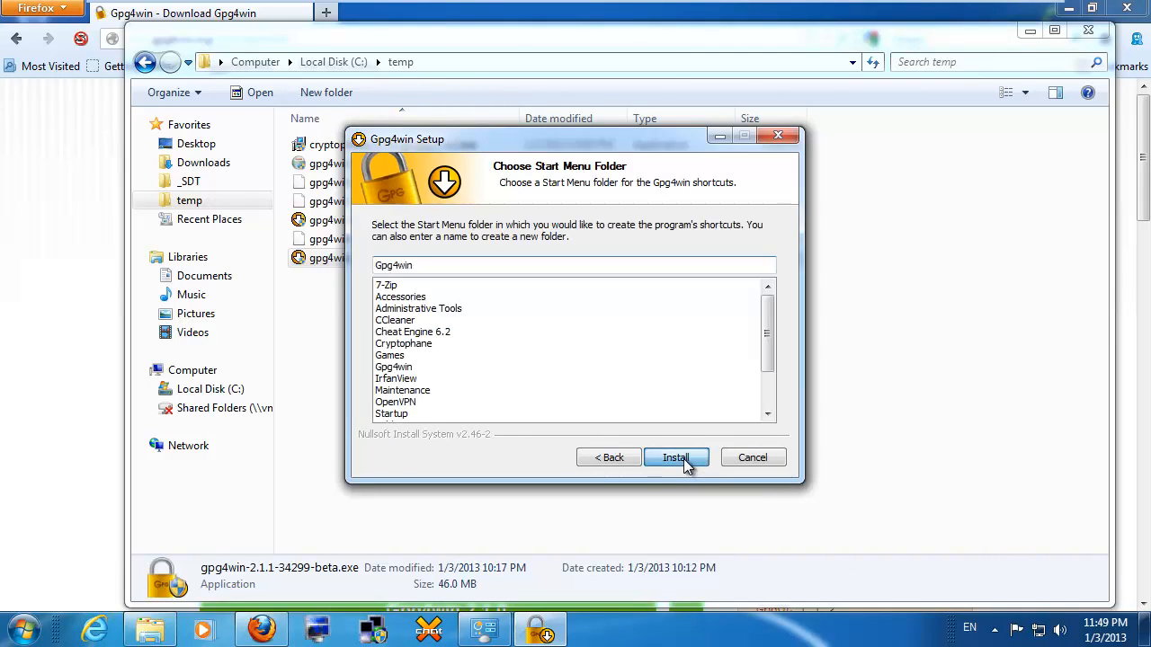
{"action": "left_click", "coordinate": [684, 459]}
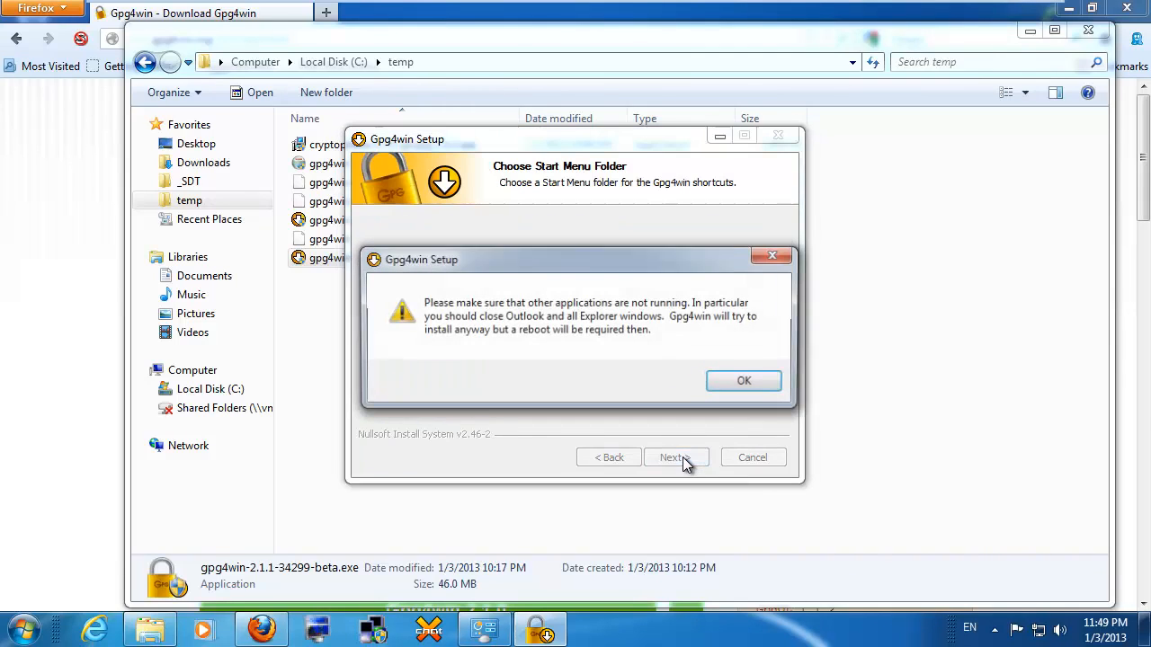
{"action": "left_click", "coordinate": [735, 384]}
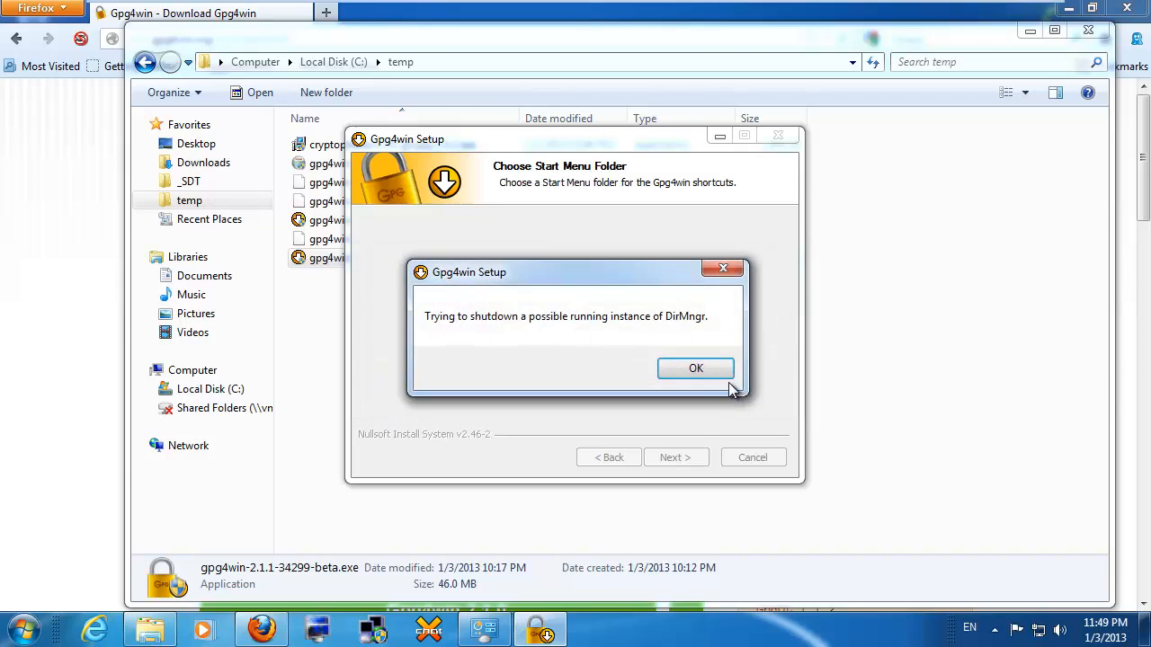
{"action": "left_click", "coordinate": [694, 369]}
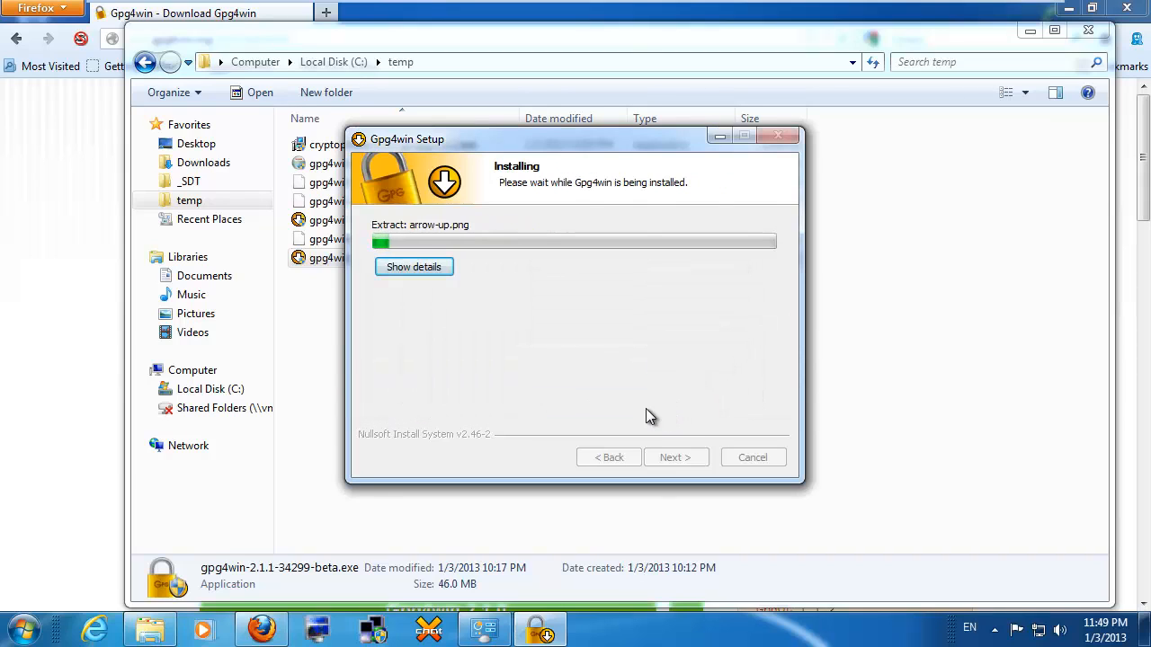
{"action": "left_click", "coordinate": [674, 458]}
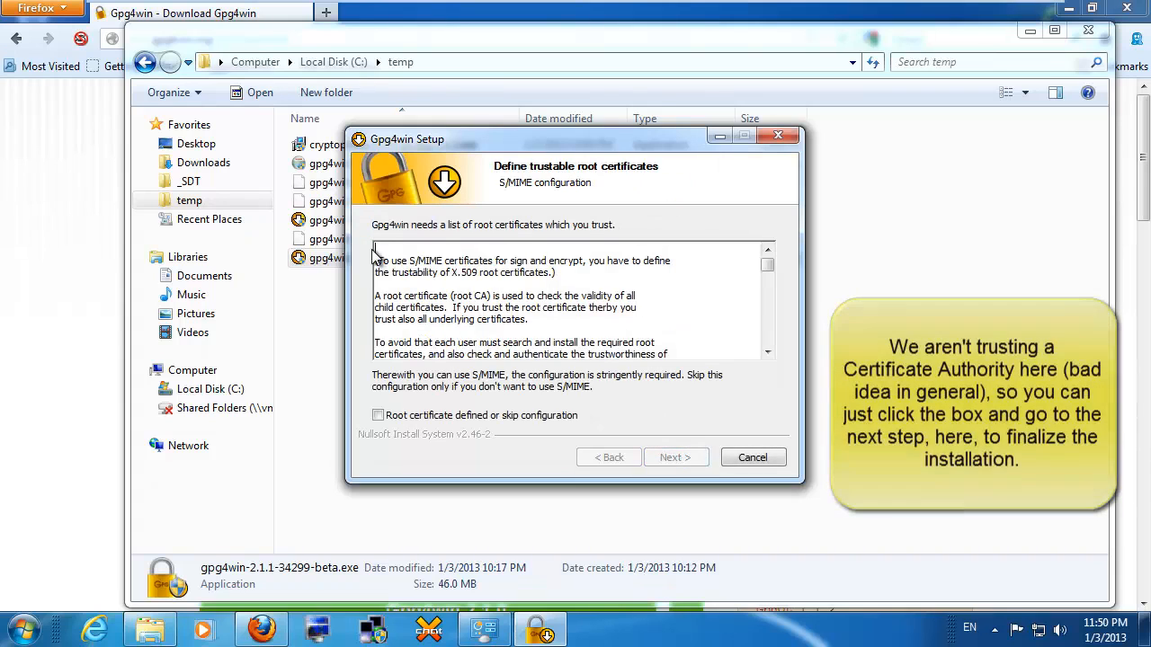
Step: Mark the S/MIME root certificate configuration as skipped and continue to the final page
{"action": "triple_click", "coordinate": [511, 266]}
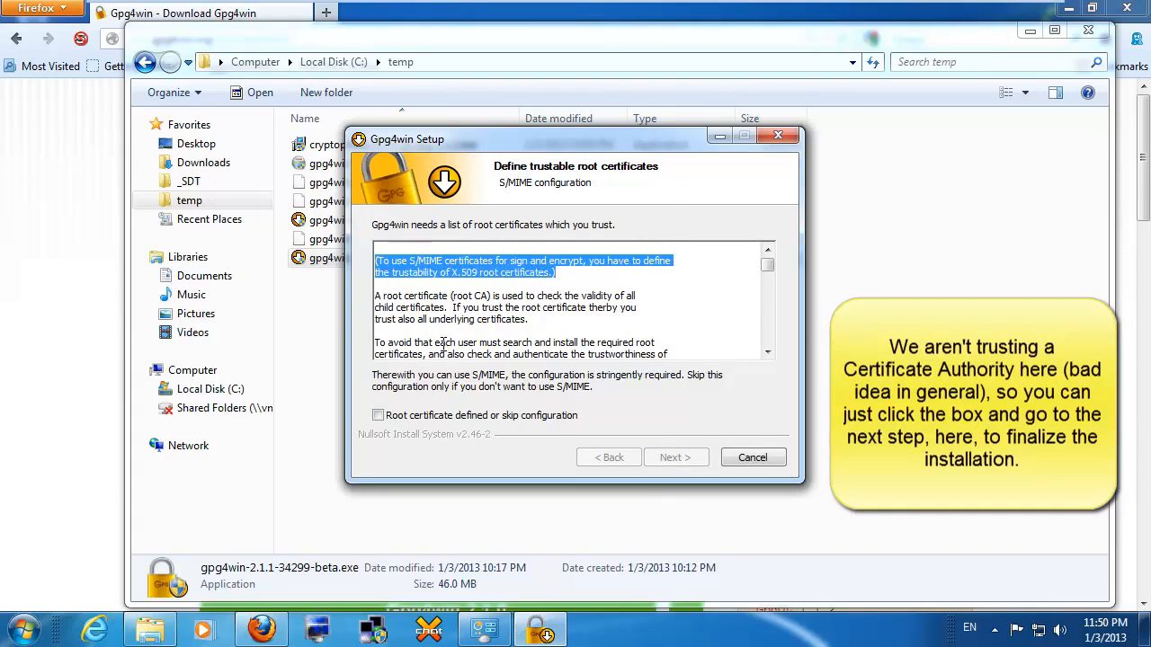
{"action": "left_click", "coordinate": [472, 329]}
{"action": "left_click_drag", "start_coordinate": [455, 307], "coordinate": [609, 324]}
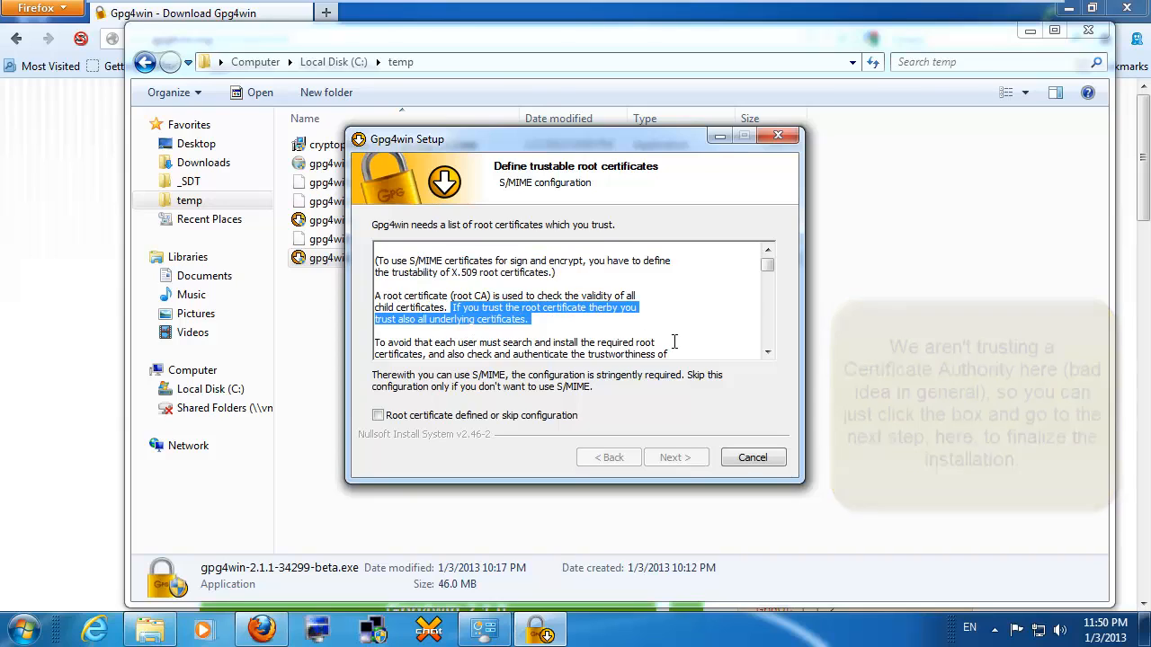
{"action": "left_click", "coordinate": [473, 419]}
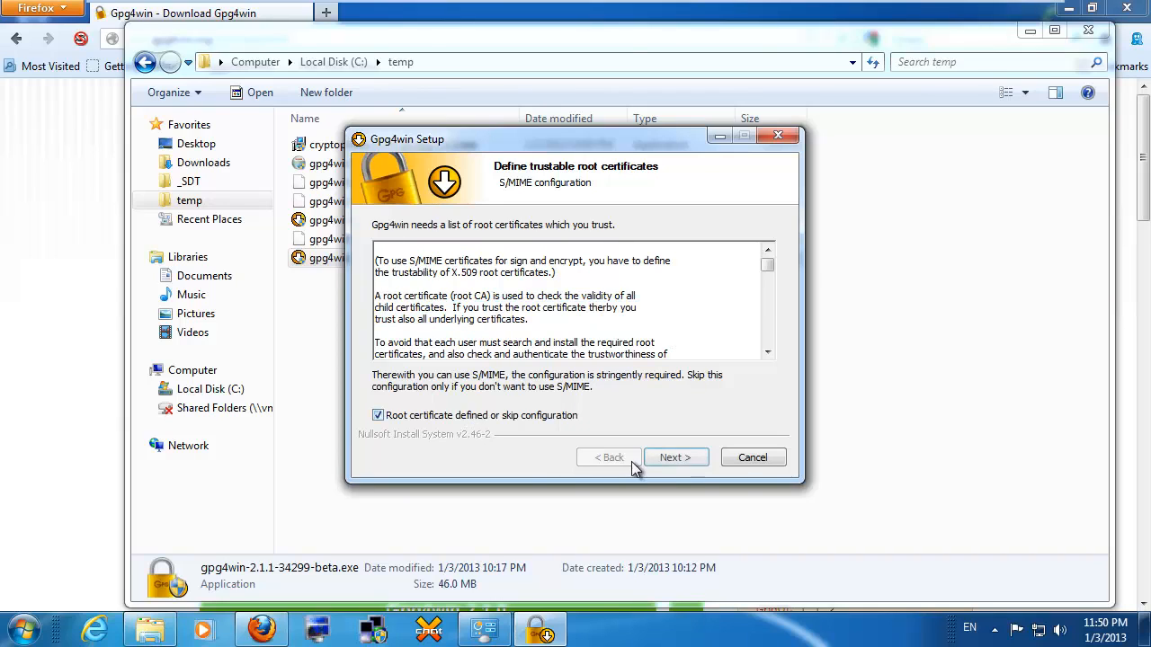
{"action": "left_click", "coordinate": [665, 458]}
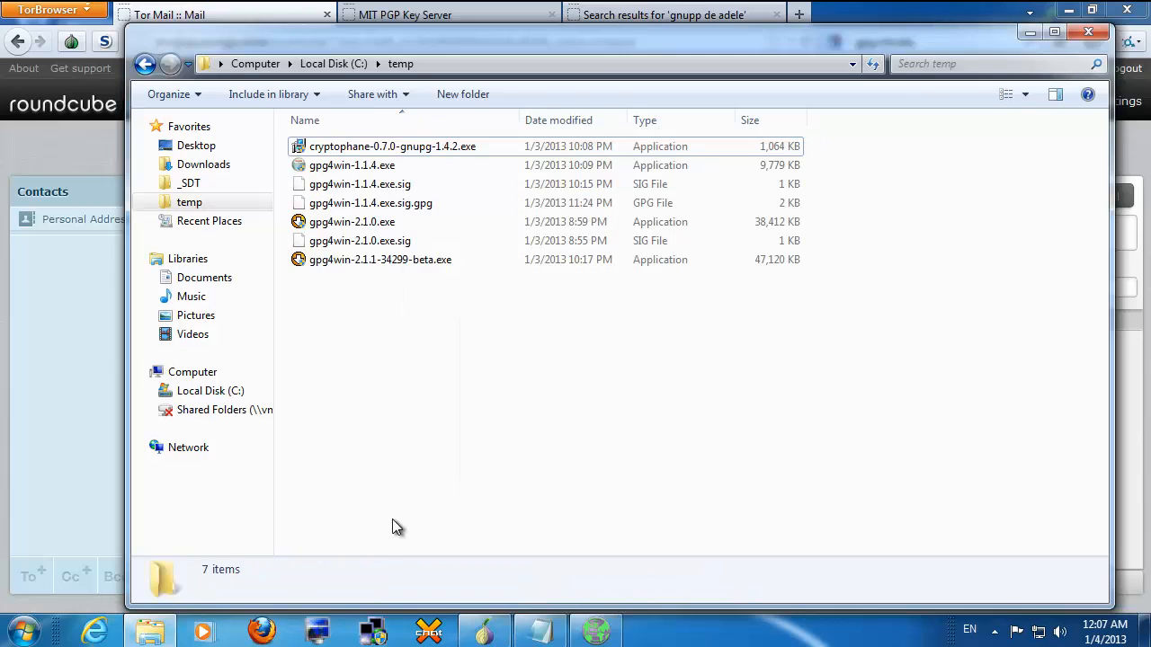
Step: Launch GNU Privacy Assistant and enable 'Use advanced mode' in Edit > Preferences
{"action": "left_click", "coordinate": [23, 630]}
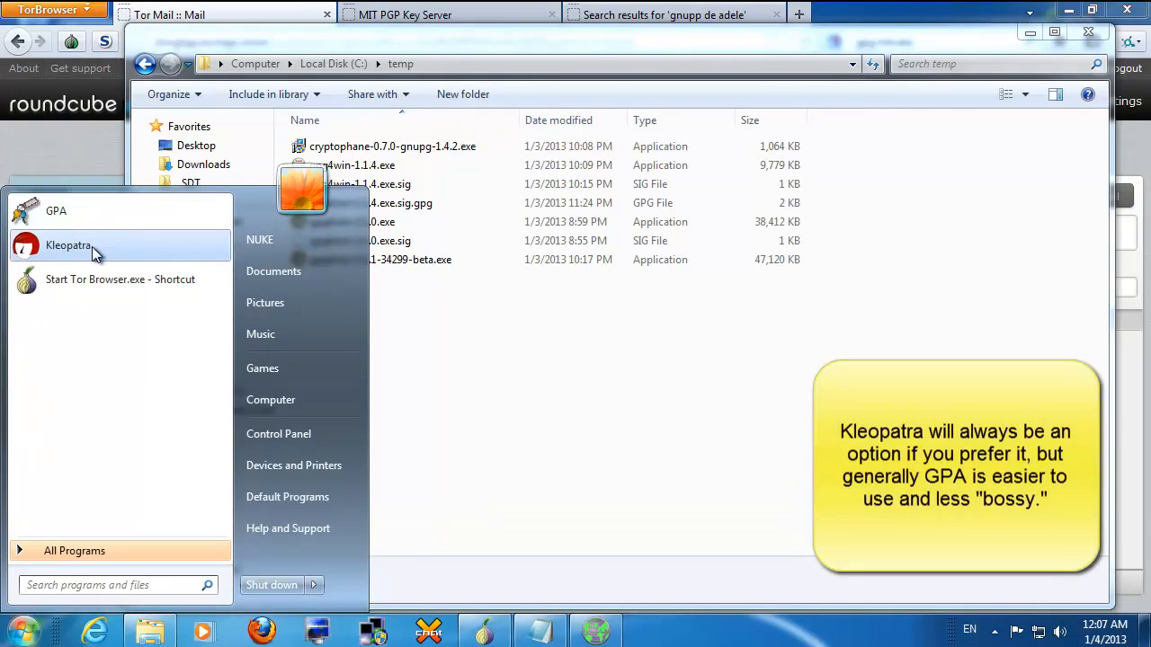
{"action": "left_click", "coordinate": [107, 213]}
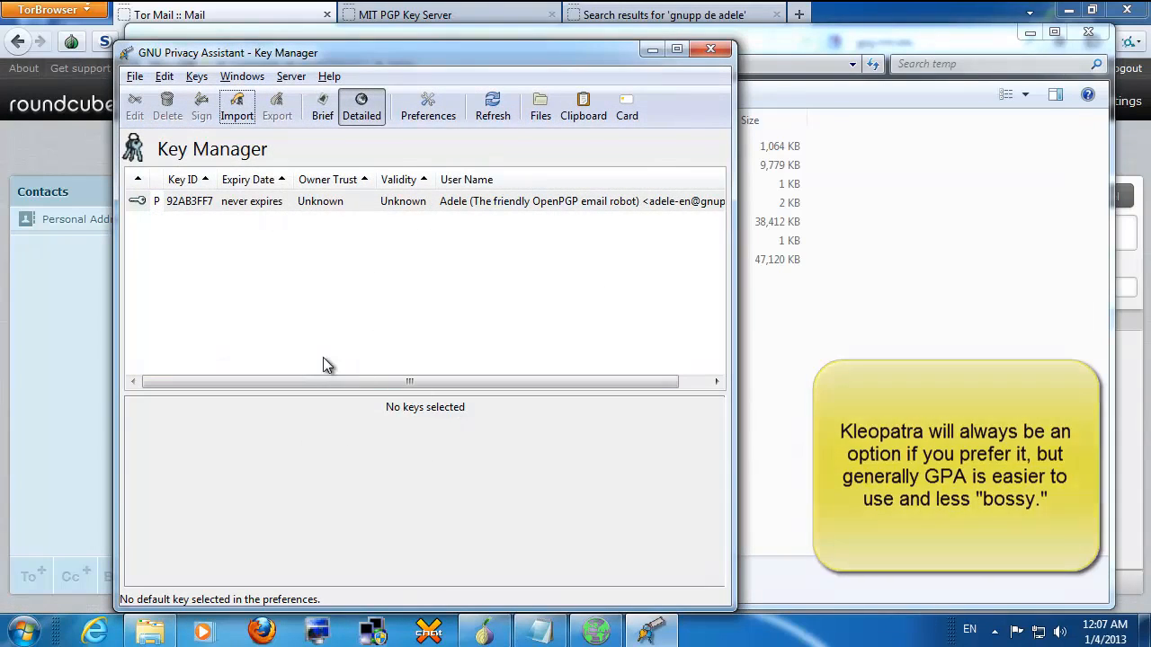
{"action": "left_click", "coordinate": [199, 77]}
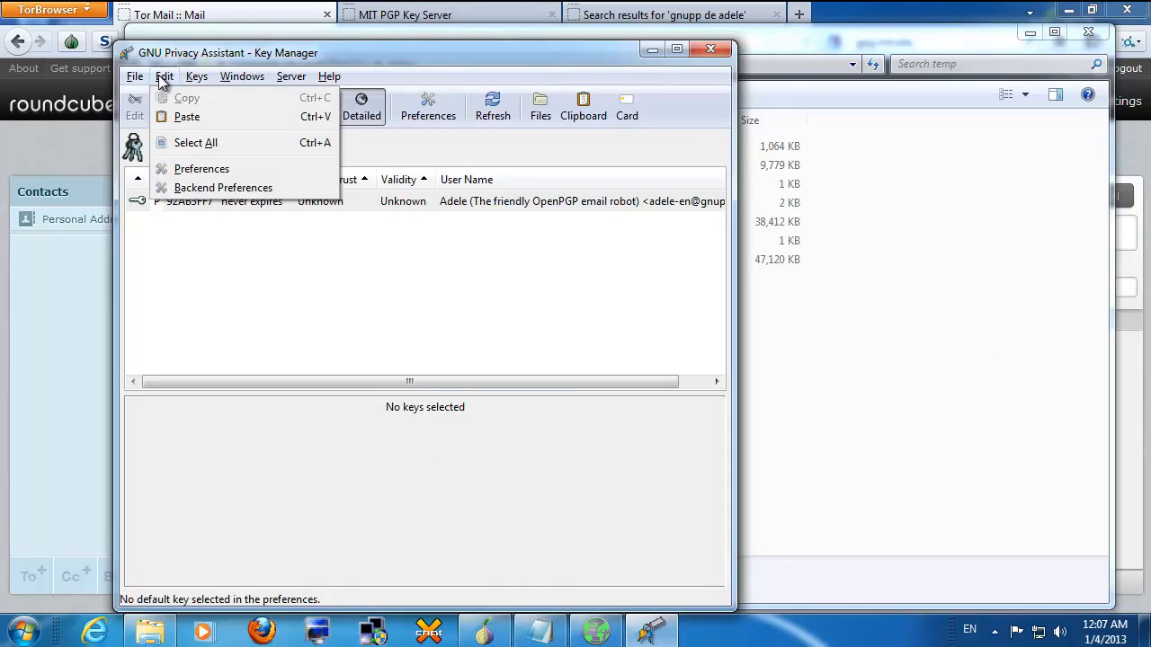
{"action": "left_click", "coordinate": [191, 165]}
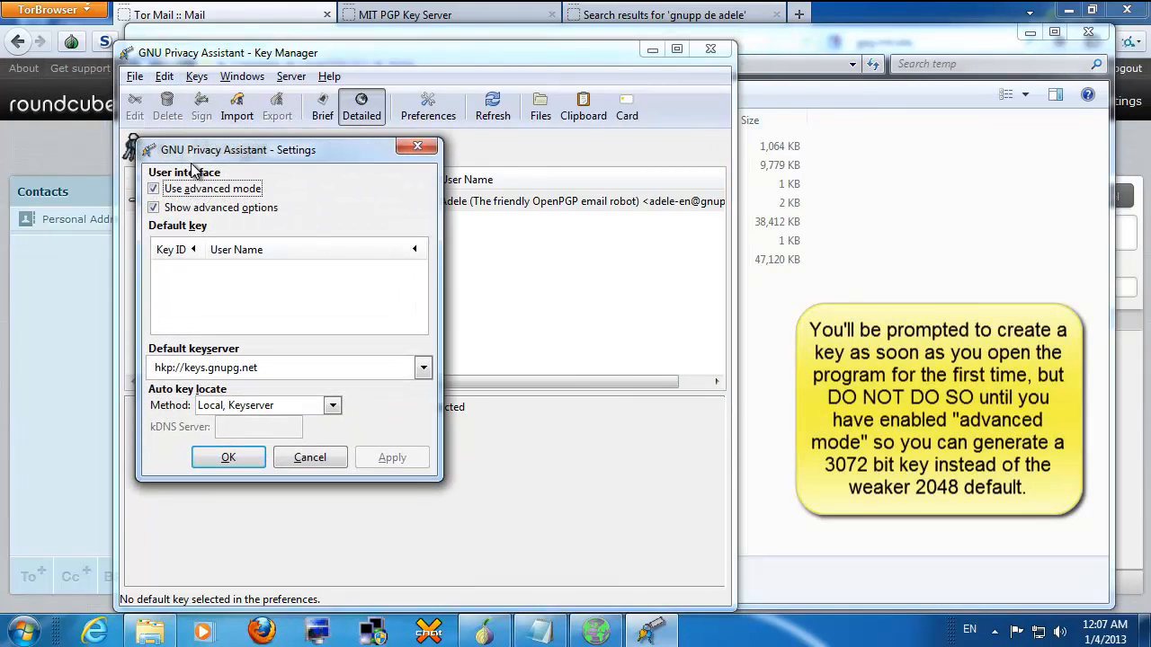
{"action": "left_click", "coordinate": [193, 189]}
{"action": "left_click", "coordinate": [190, 190]}
{"action": "left_click", "coordinate": [226, 457]}
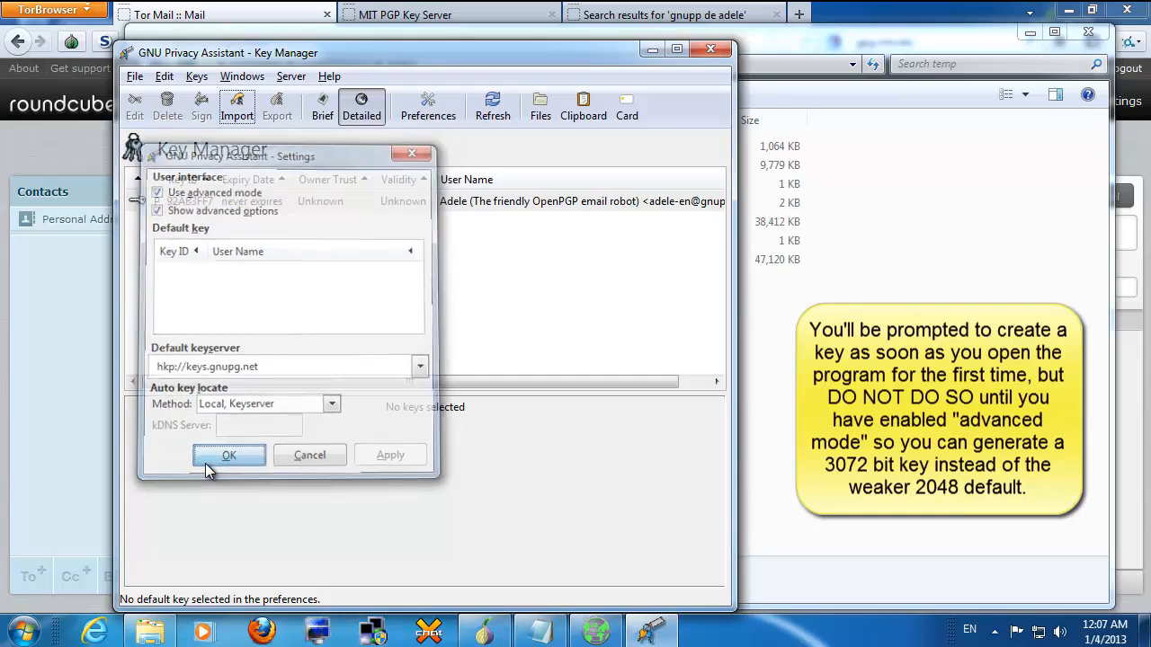
{"action": "left_click", "coordinate": [196, 78]}
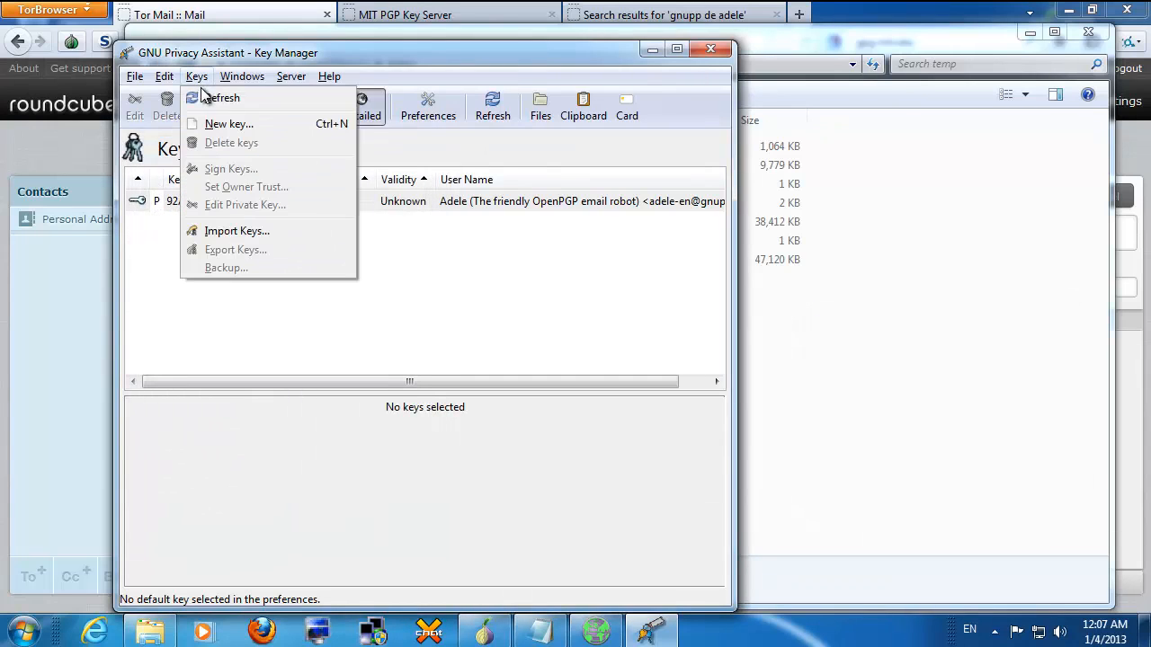
Step: Generate a 3072-bit RSA key for JournoTest with an e-mail and comment 'This is only a test. do not use.'
{"action": "left_click", "coordinate": [216, 126]}
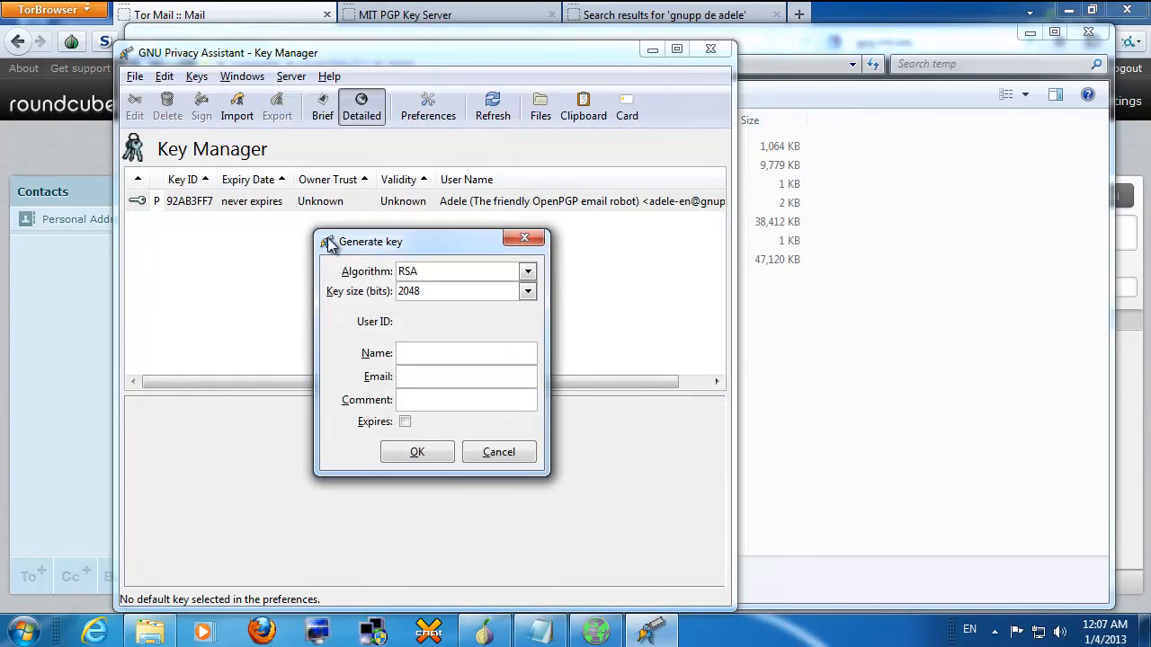
{"action": "left_click", "coordinate": [528, 292]}
{"action": "left_click", "coordinate": [481, 372]}
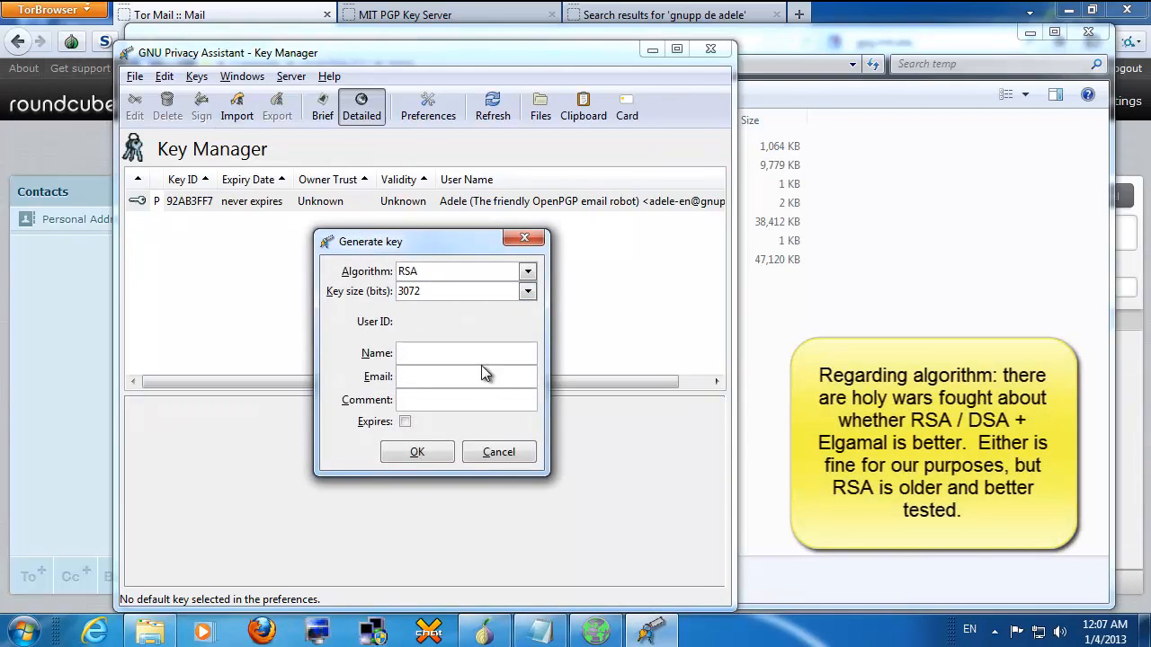
{"action": "left_click", "coordinate": [477, 357]}
{"action": "type", "text": "JournoTest"}
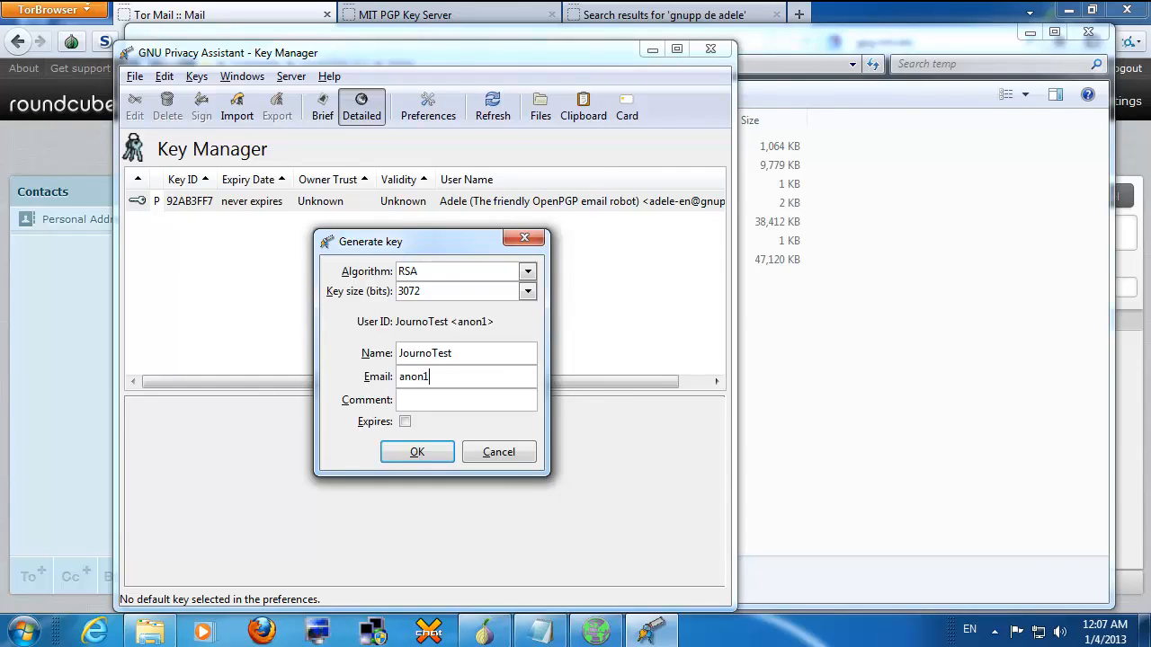
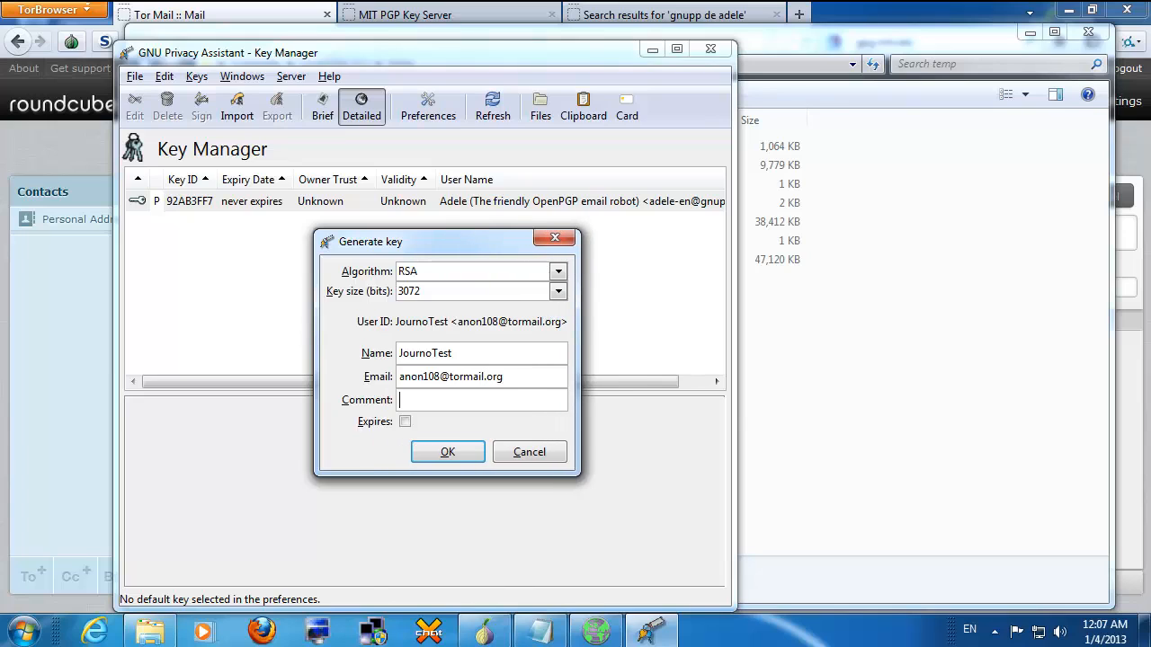
{"action": "type", "text": "This is only"}
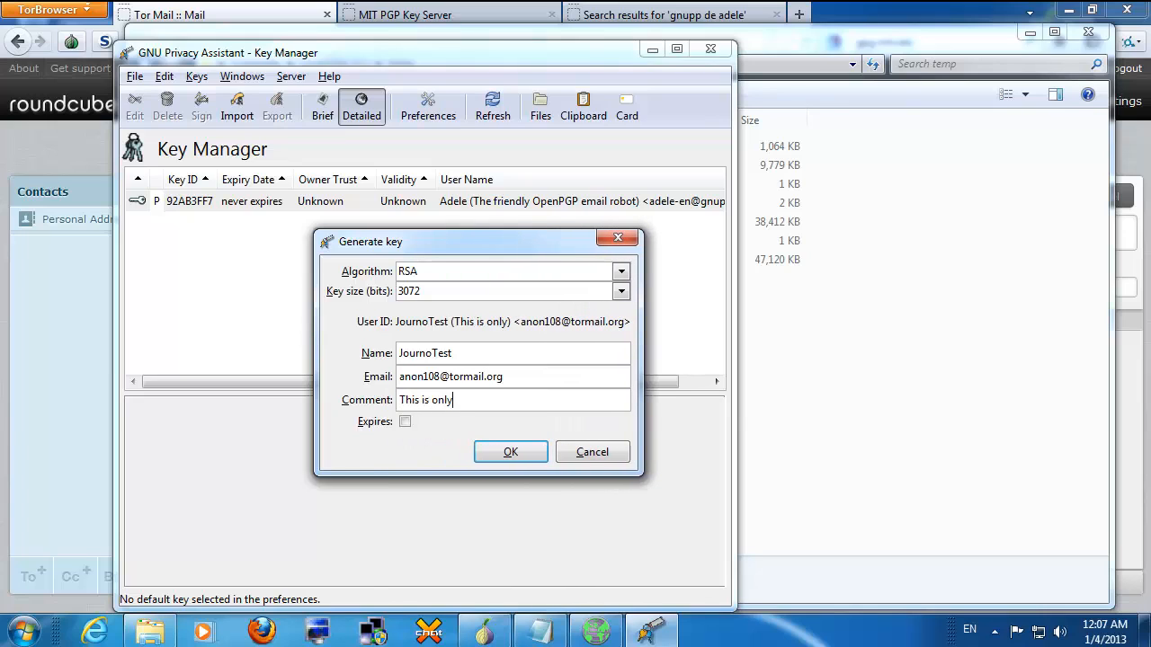
{"action": "type", "text": " a test.  "}
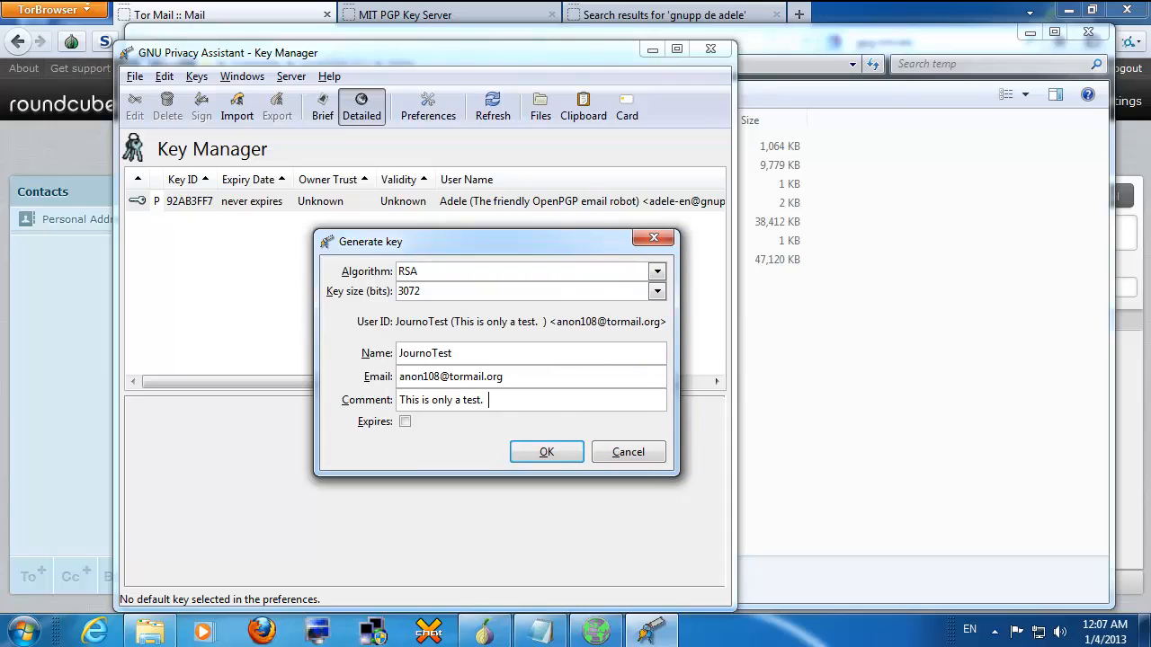
{"action": "type", "text": "do not "}
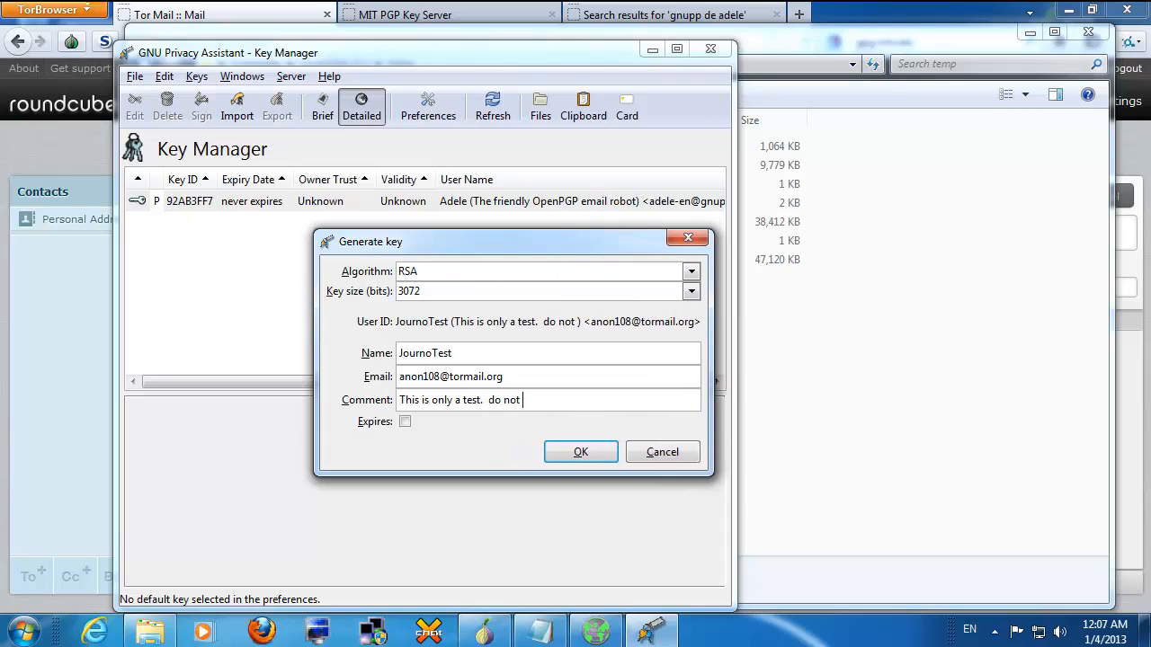
{"action": "type", "text": "use."}
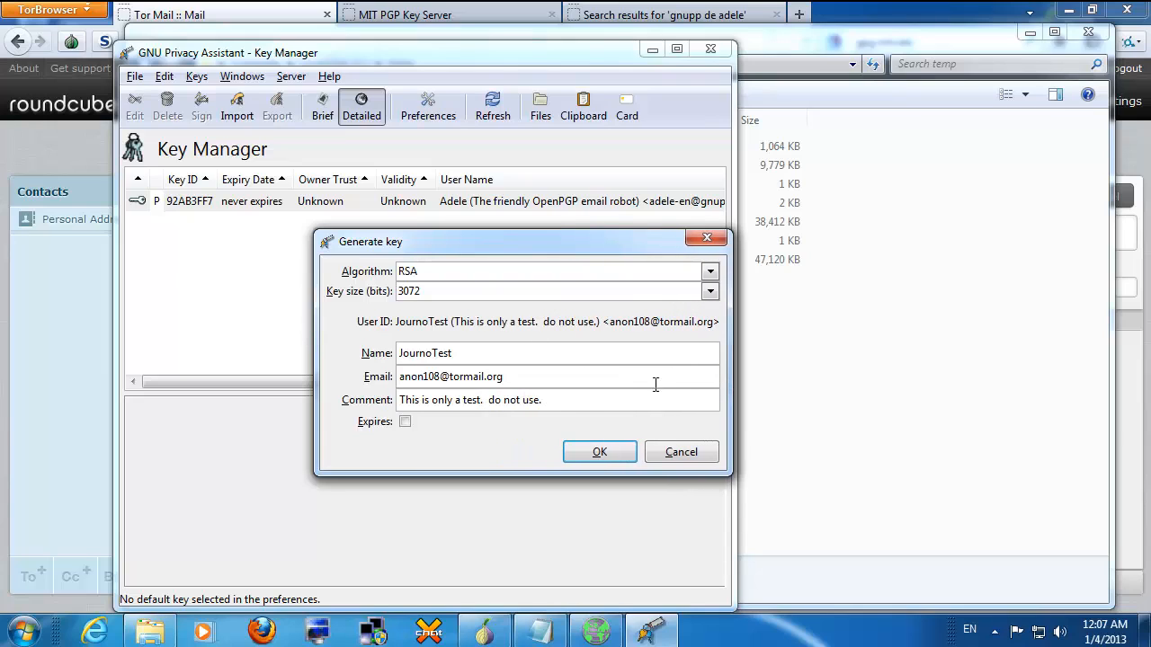
{"action": "left_click", "coordinate": [614, 450]}
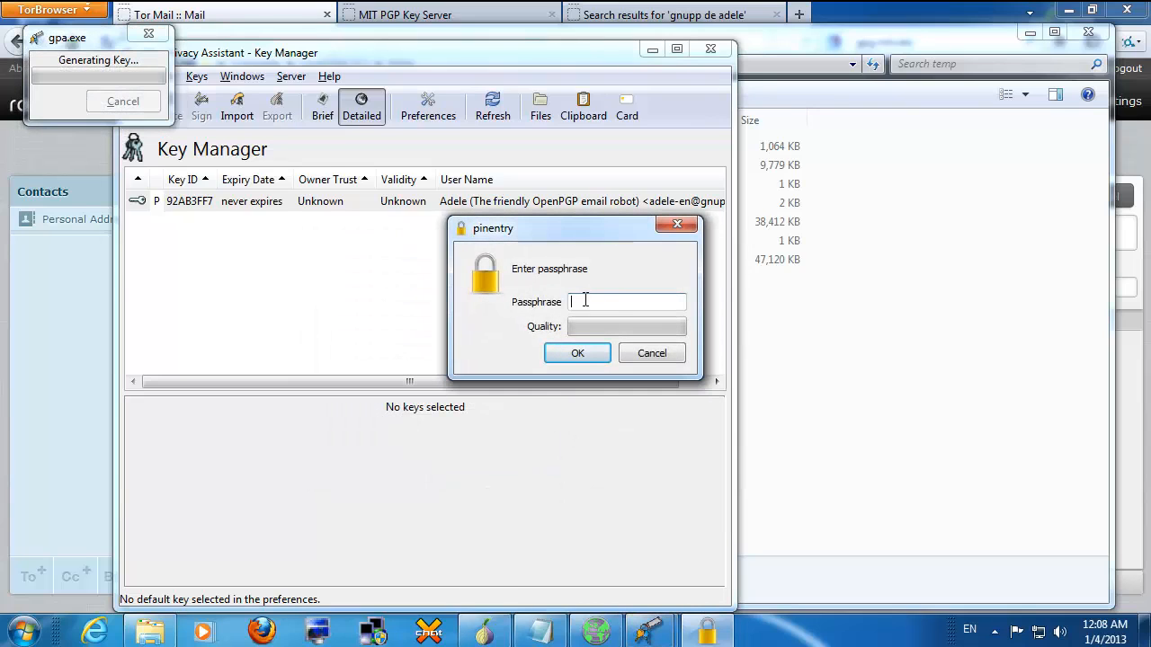
Step: Set and confirm the JournoTest key's passphrase, accepting the weak-passphrase warning
{"action": "type", "text": "•••••••••••"}
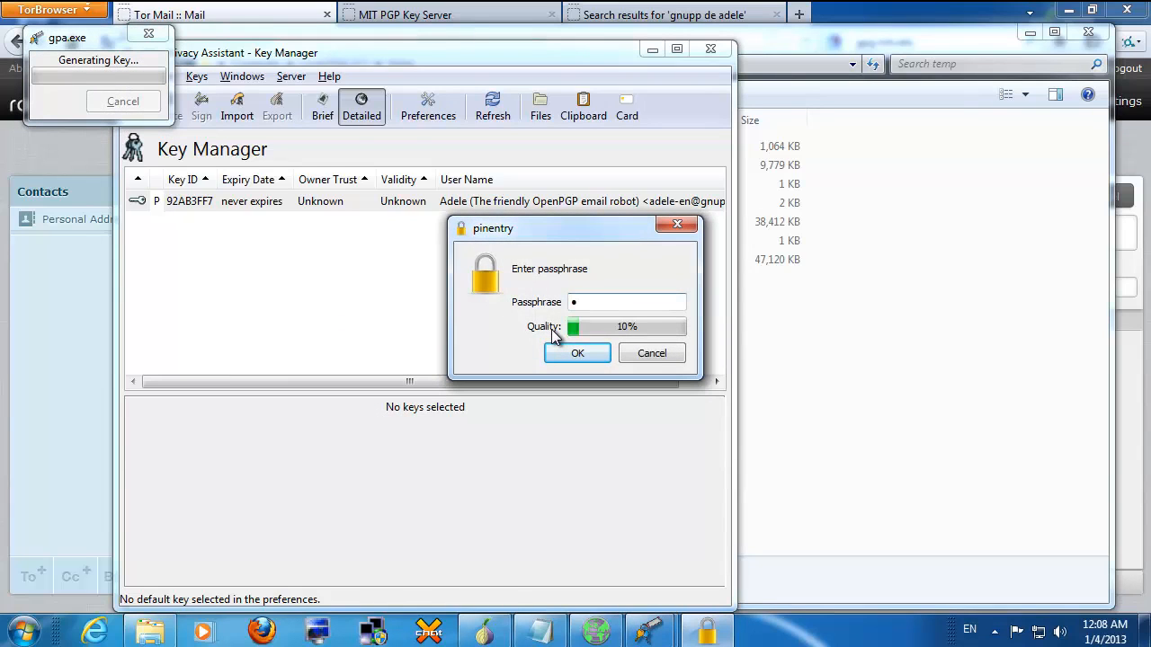
{"action": "type", "text": "••••••••"}
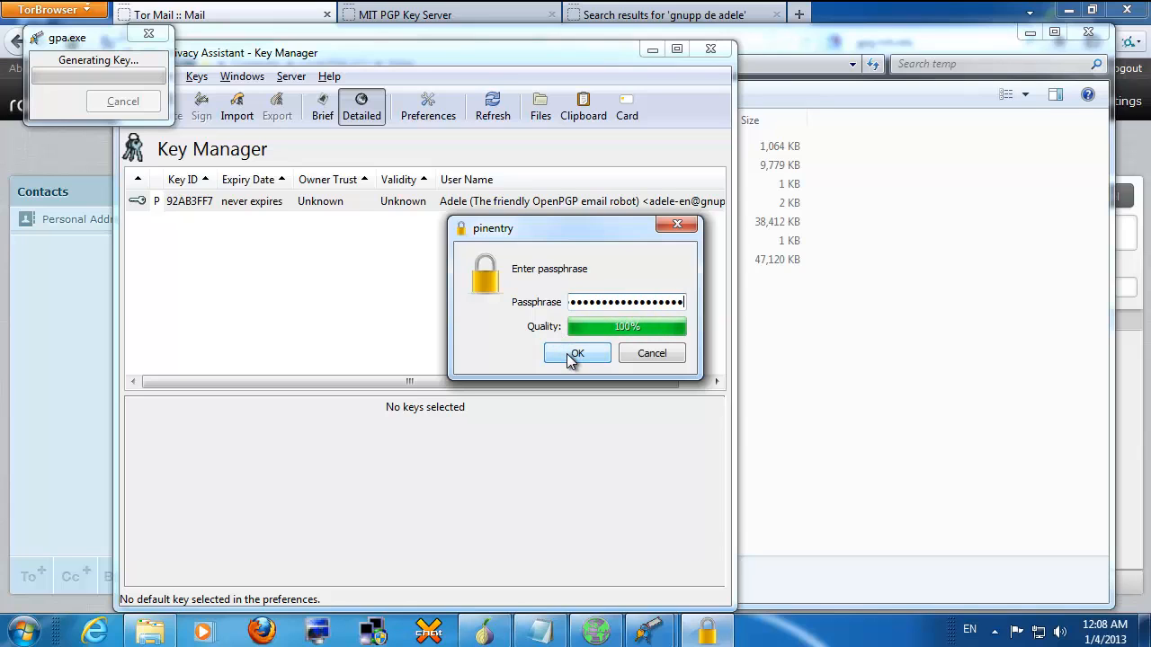
{"action": "left_click", "coordinate": [576, 354]}
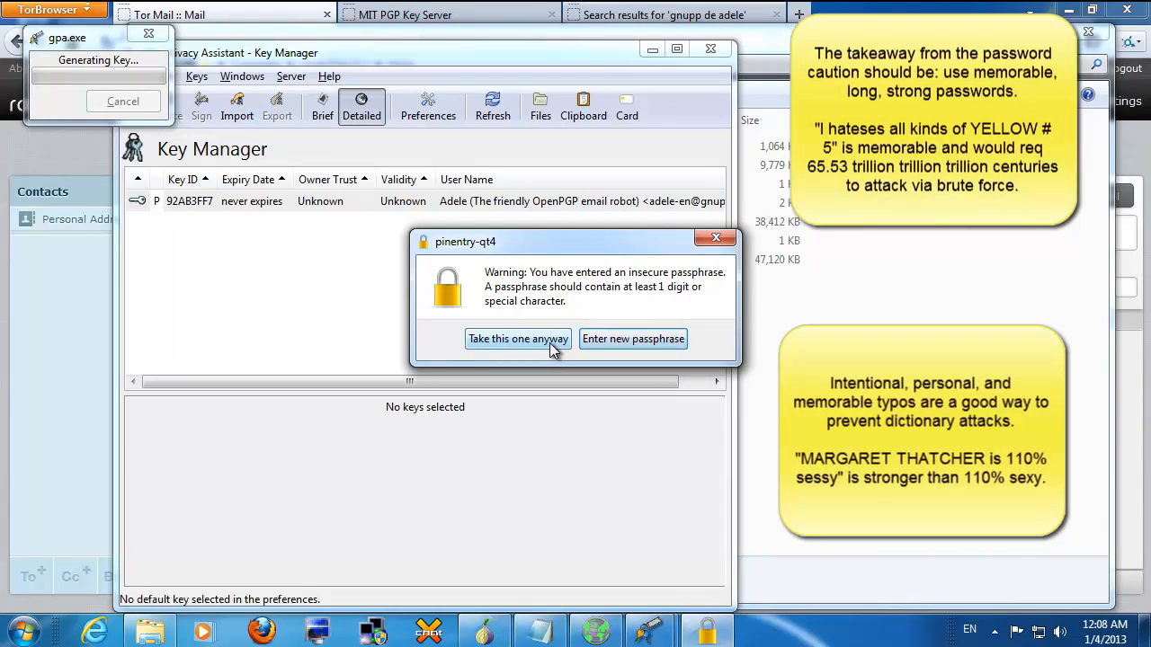
{"action": "left_click", "coordinate": [549, 342]}
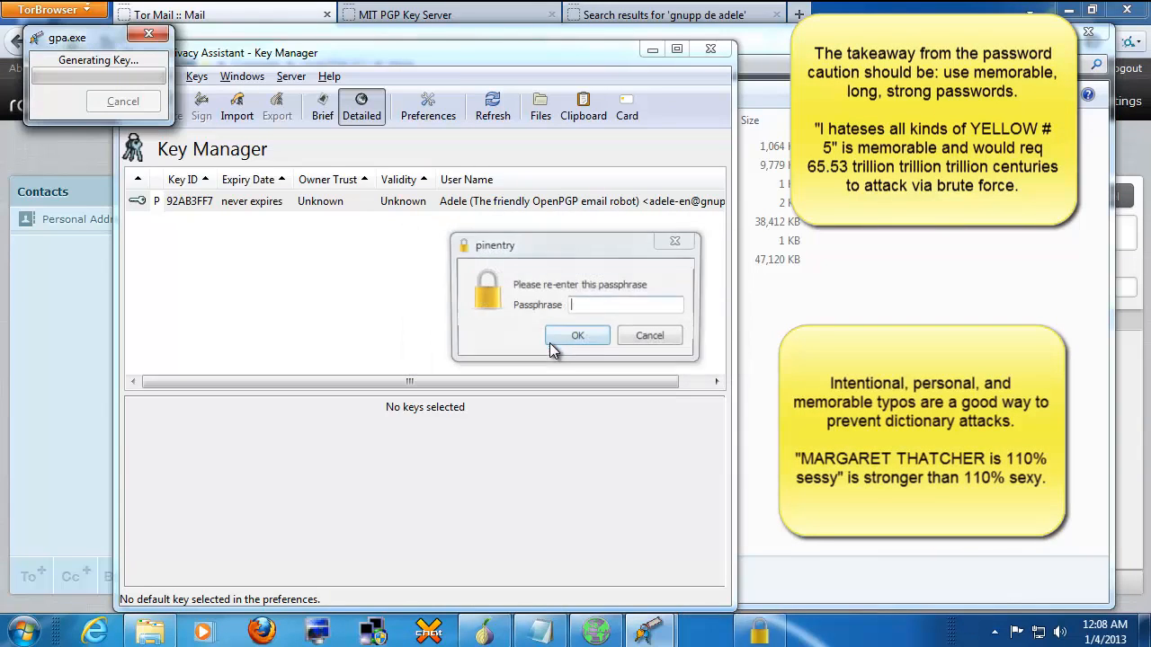
{"action": "type", "text": "aaaaaaaaaaaa"}
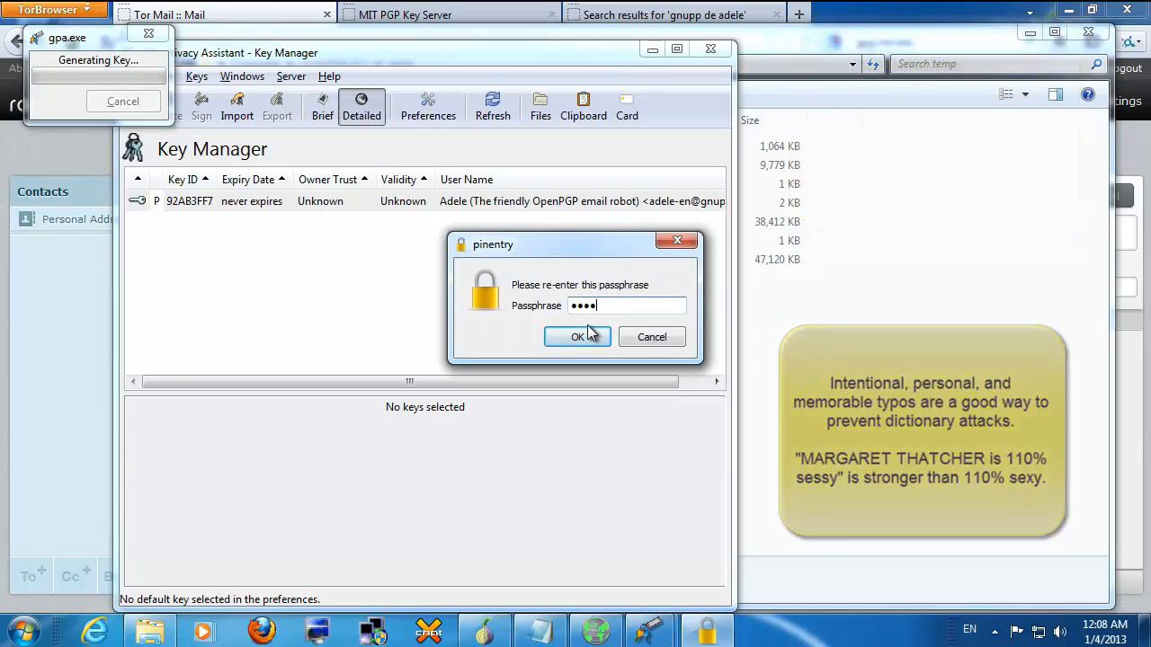
{"action": "type", "text": "aaa"}
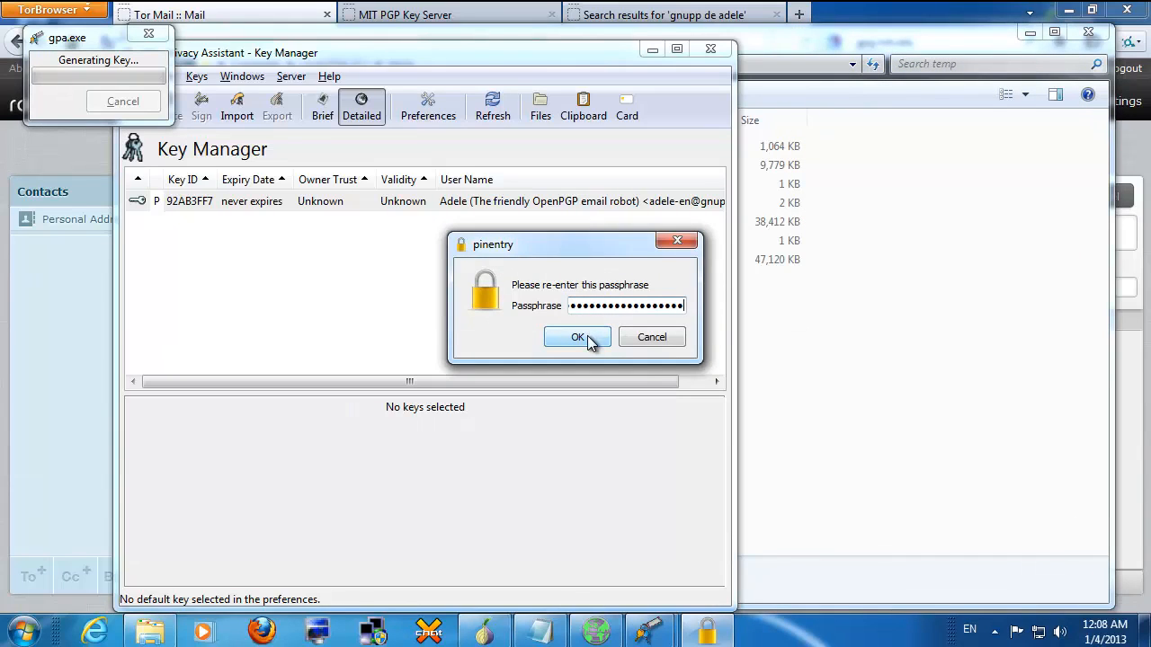
{"action": "left_click", "coordinate": [577, 337]}
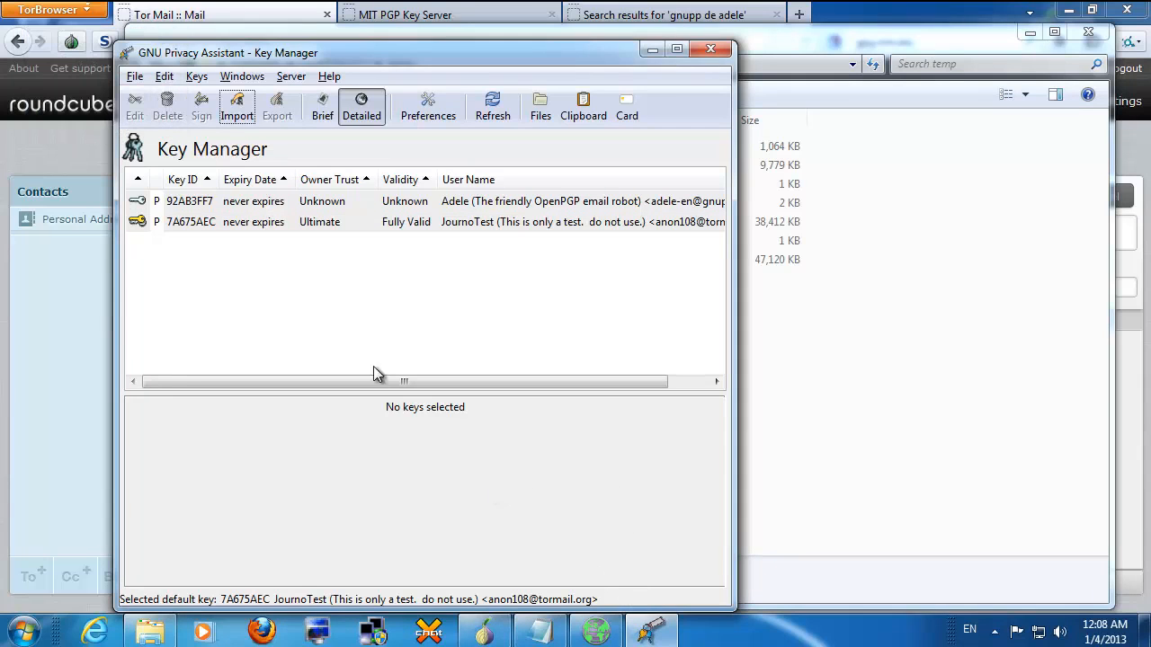
Step: Send the JournoTest key to the keys.gnupg.net server, agreeing to public distribution
{"action": "left_click", "coordinate": [189, 225]}
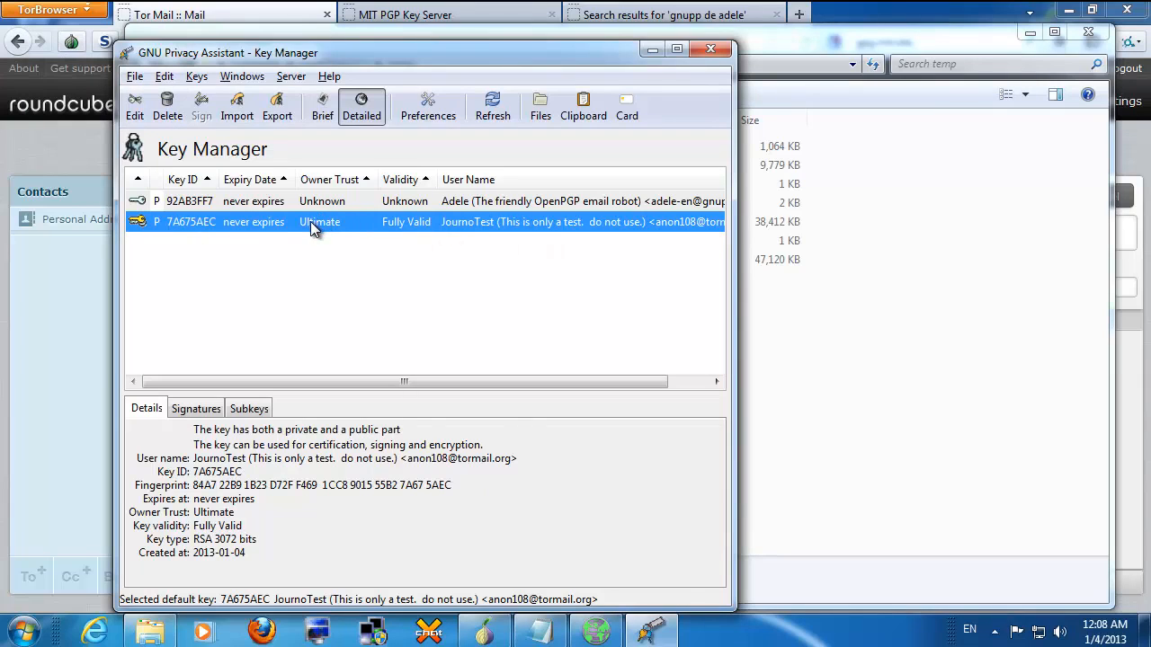
{"action": "left_click", "coordinate": [286, 76]}
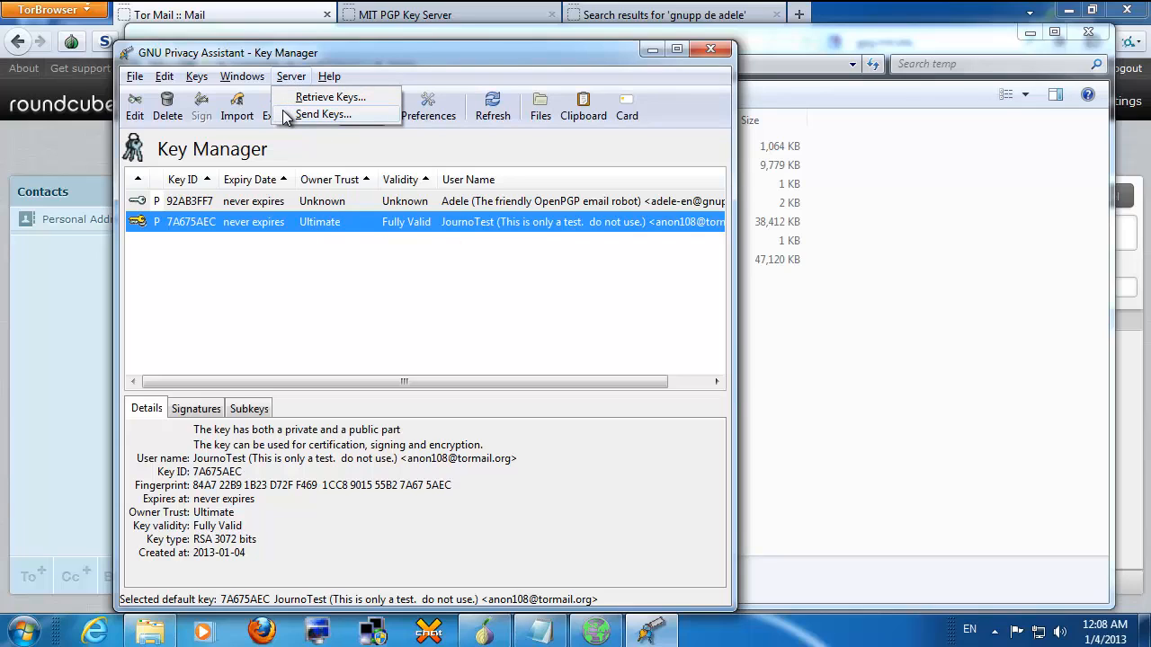
{"action": "left_click", "coordinate": [319, 114]}
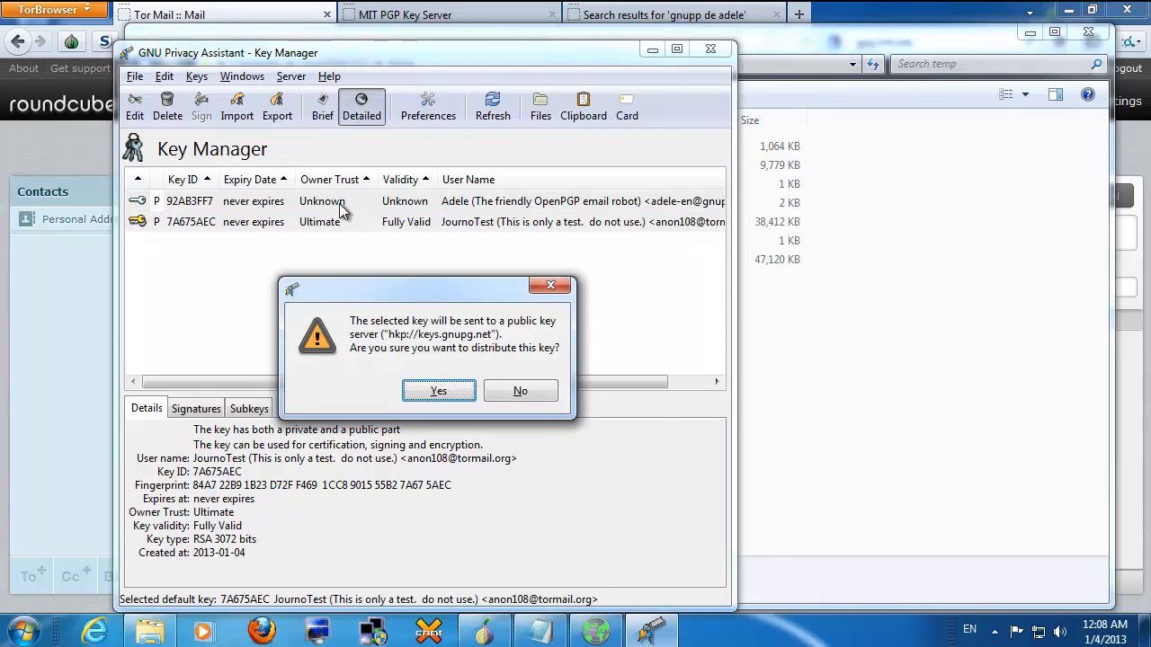
{"action": "left_click_drag", "start_coordinate": [355, 322], "coordinate": [564, 350]}
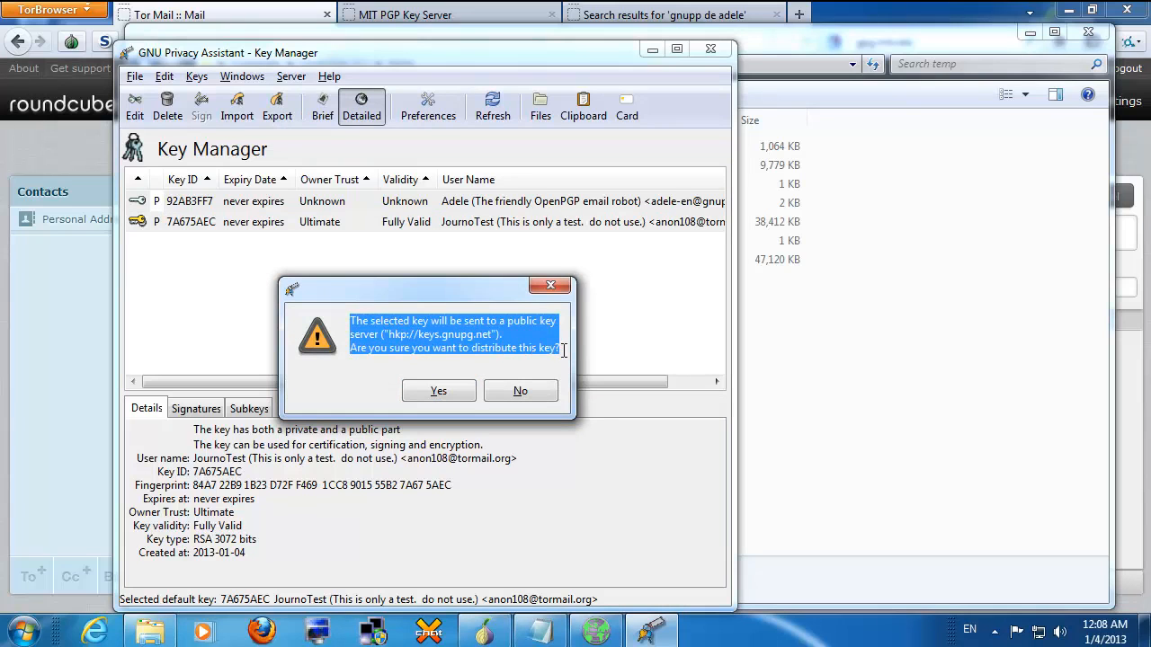
{"action": "left_click", "coordinate": [443, 392]}
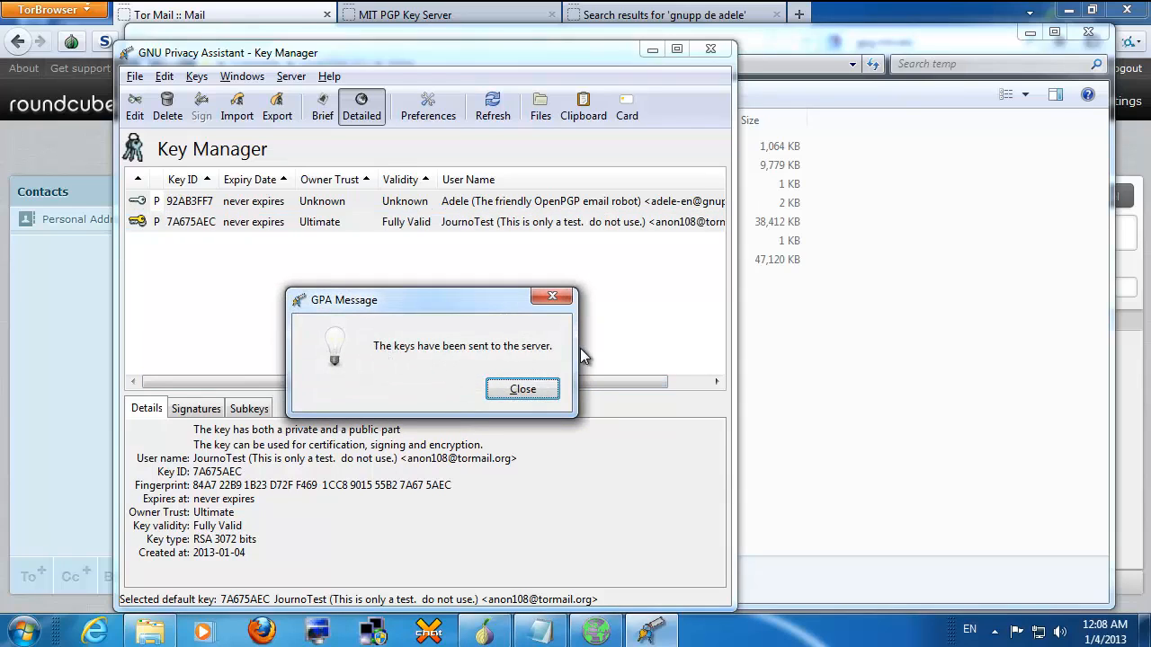
{"action": "left_click", "coordinate": [522, 390]}
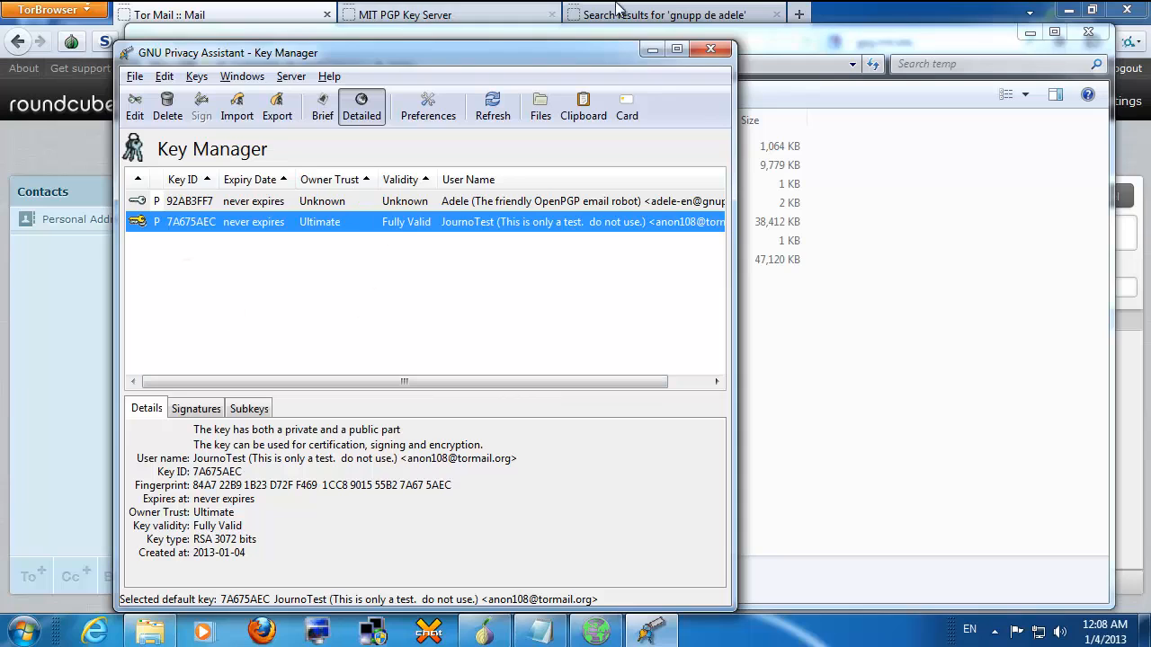
{"action": "mouse_move", "coordinate": [643, 16]}
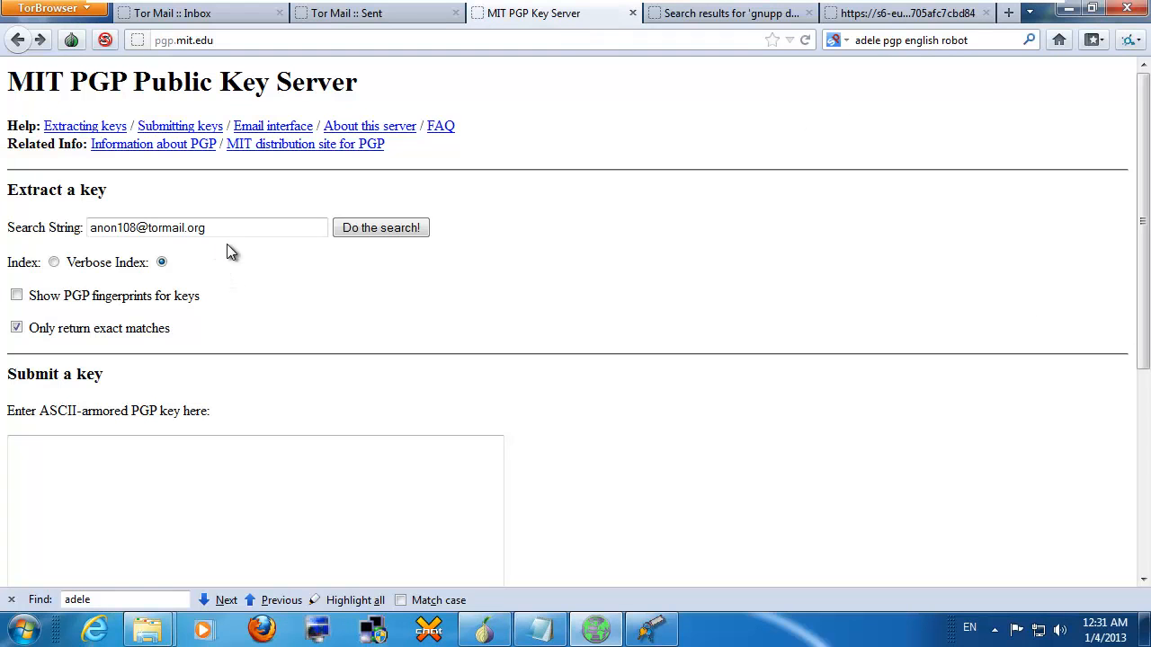
Step: Search pgp.mit.edu for the JournoTest e-mail address
{"action": "left_click", "coordinate": [215, 40]}
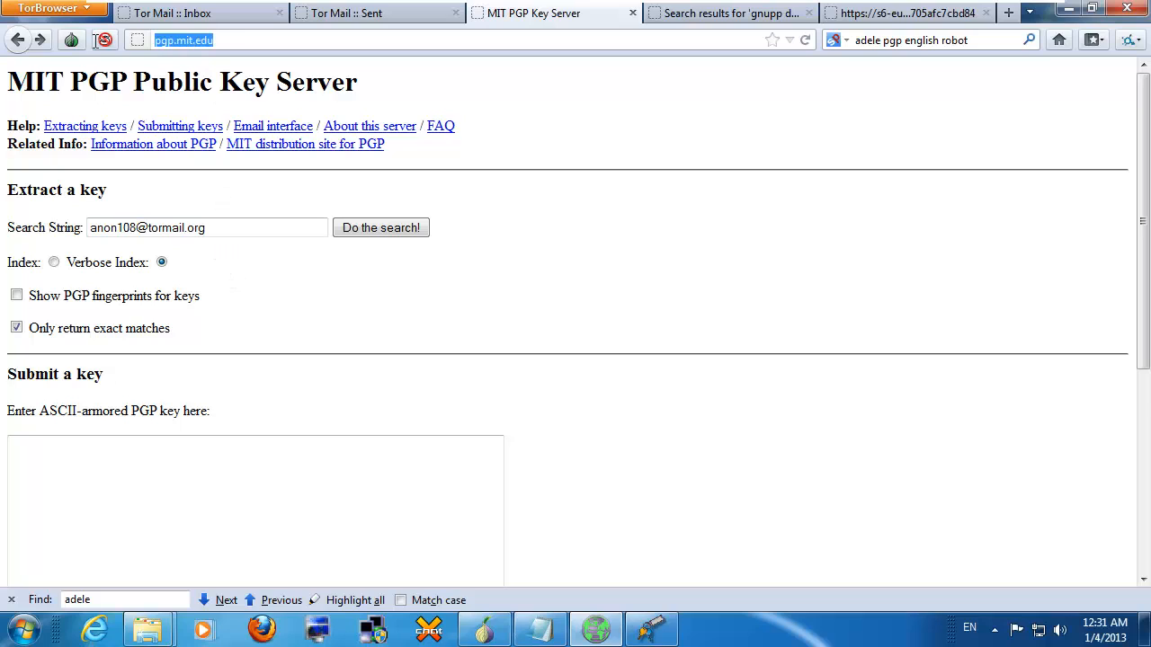
{"action": "left_click", "coordinate": [184, 76]}
{"action": "left_click_drag", "start_coordinate": [144, 76], "coordinate": [360, 83]}
{"action": "left_click", "coordinate": [372, 76]}
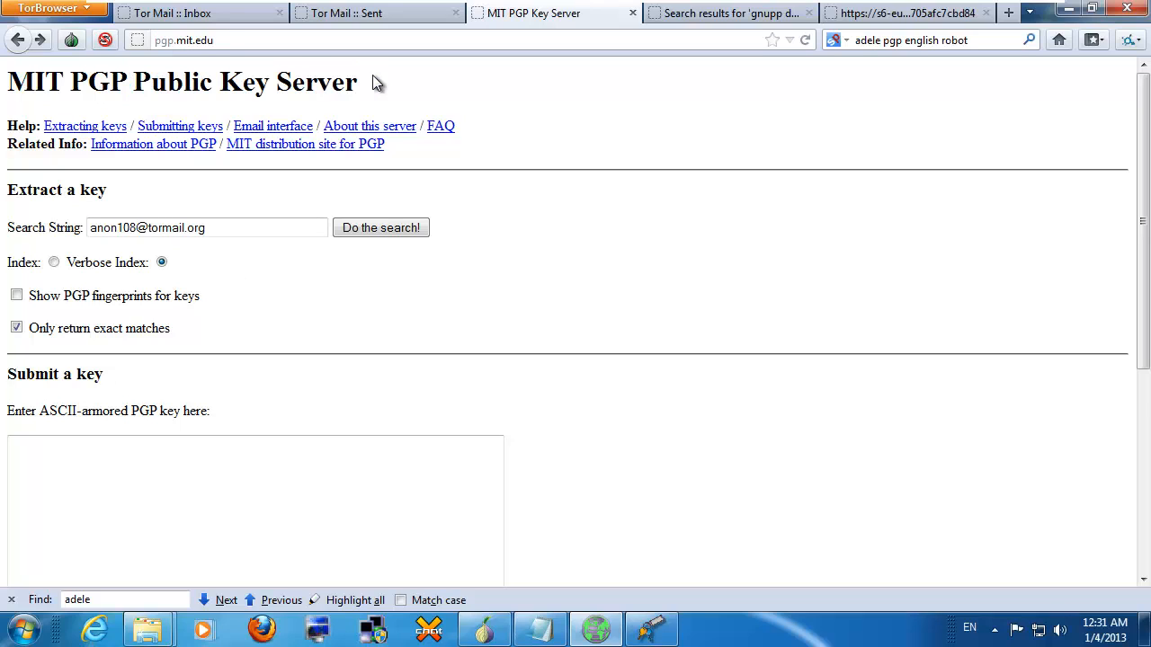
{"action": "triple_click", "coordinate": [7, 186]}
{"action": "left_click_drag", "start_coordinate": [265, 228], "coordinate": [85, 230]}
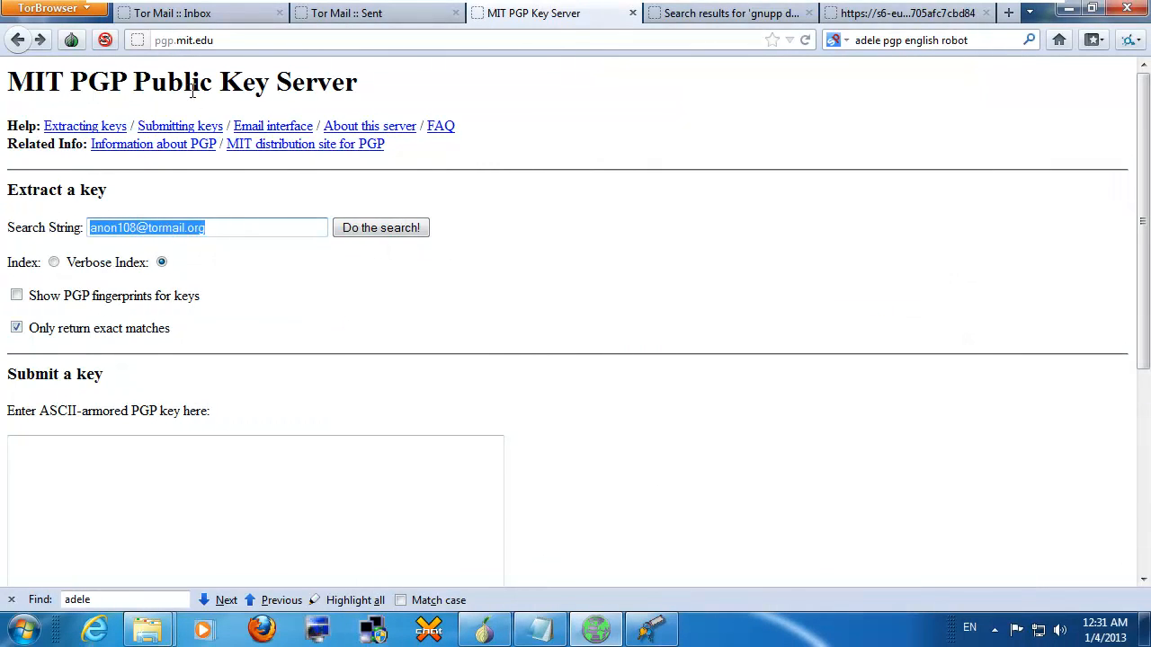
{"action": "left_click", "coordinate": [40, 39]}
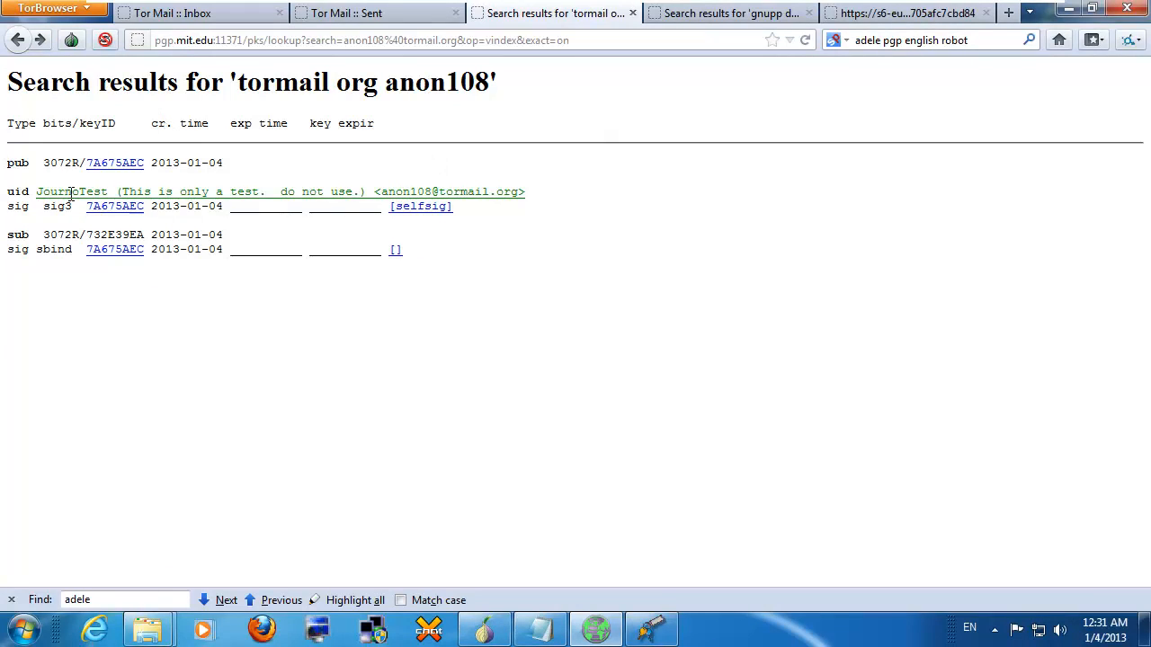
Step: Open key 7A675AEC's public key block, copy the whole block, and return to GPA
{"action": "left_click_drag", "start_coordinate": [52, 191], "coordinate": [554, 188]}
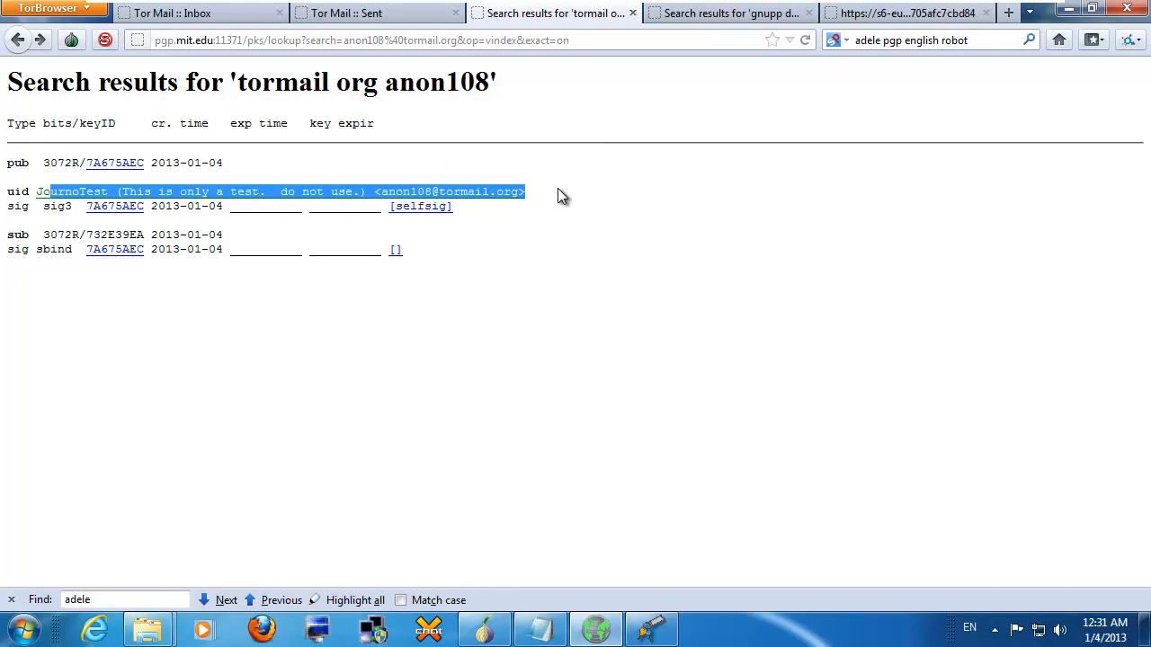
{"action": "left_click", "coordinate": [558, 188]}
{"action": "left_click_drag", "start_coordinate": [149, 206], "coordinate": [87, 209]}
{"action": "left_click", "coordinate": [107, 209]}
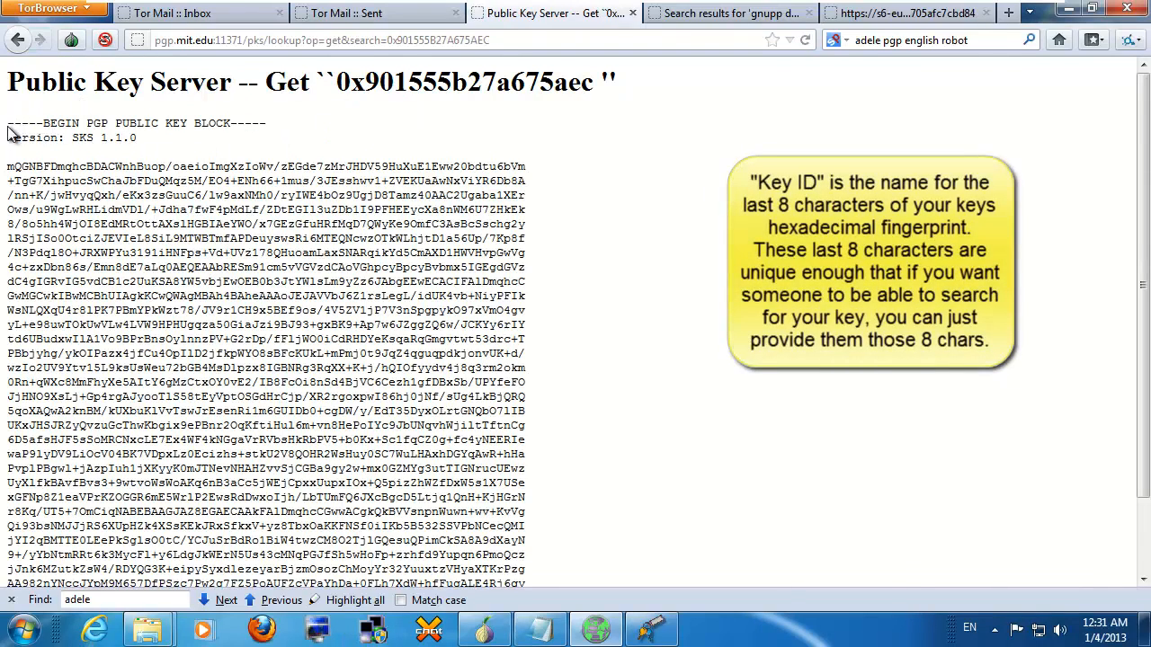
{"action": "left_click_drag", "start_coordinate": [9, 130], "coordinate": [376, 602]}
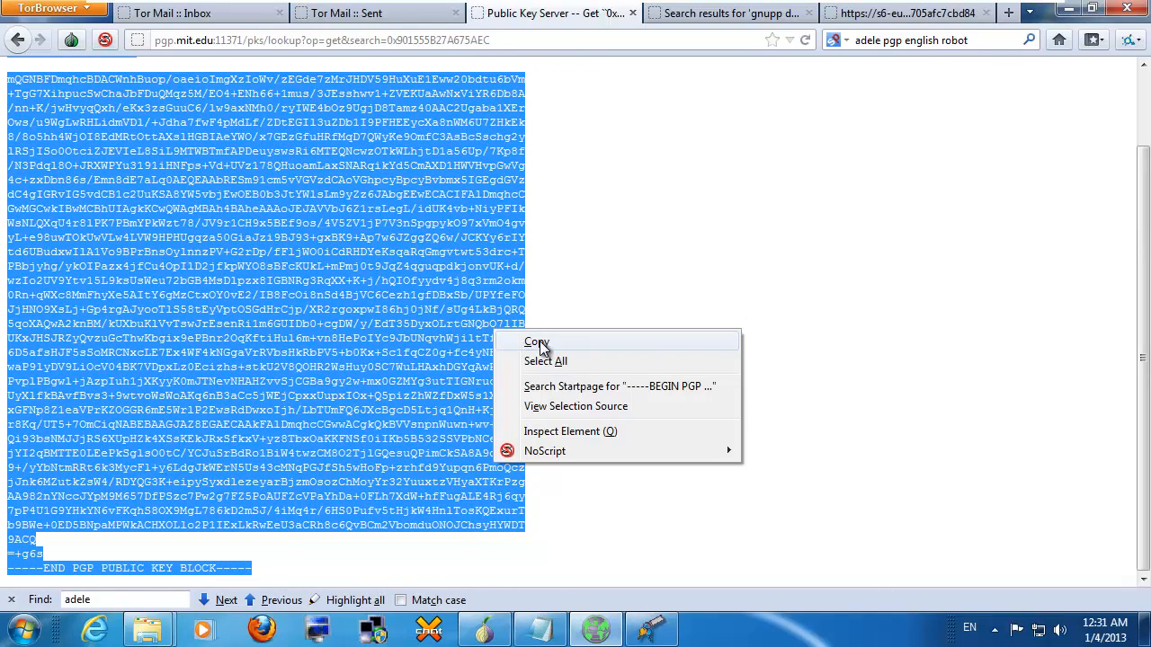
{"action": "left_click", "coordinate": [604, 342]}
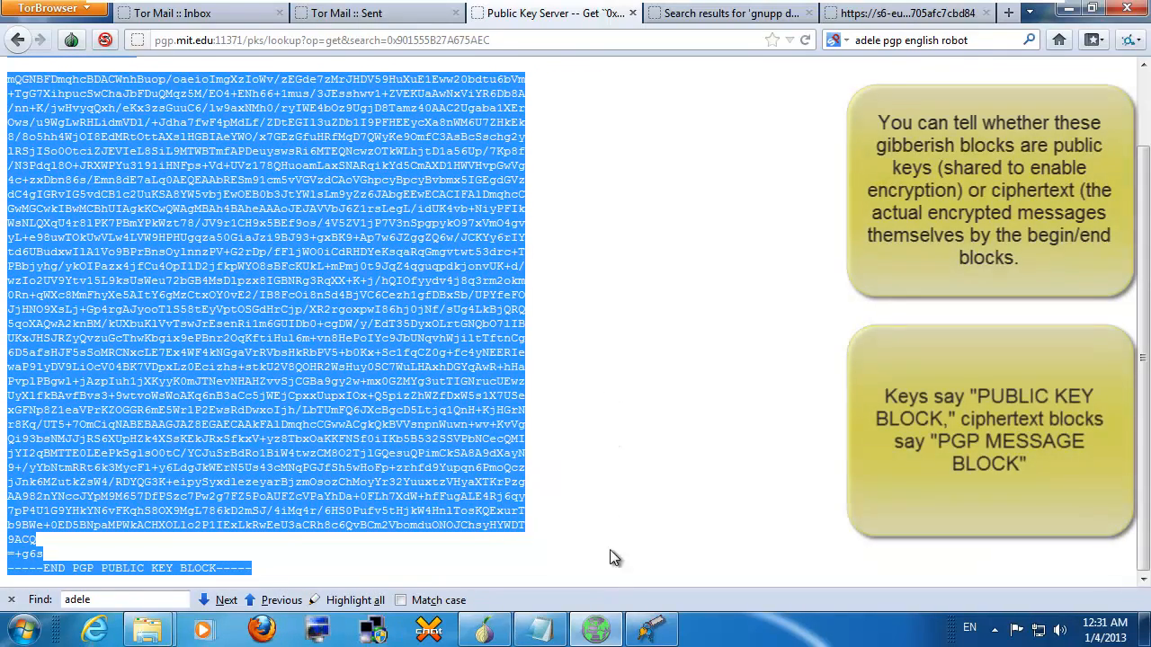
{"action": "left_click", "coordinate": [649, 631]}
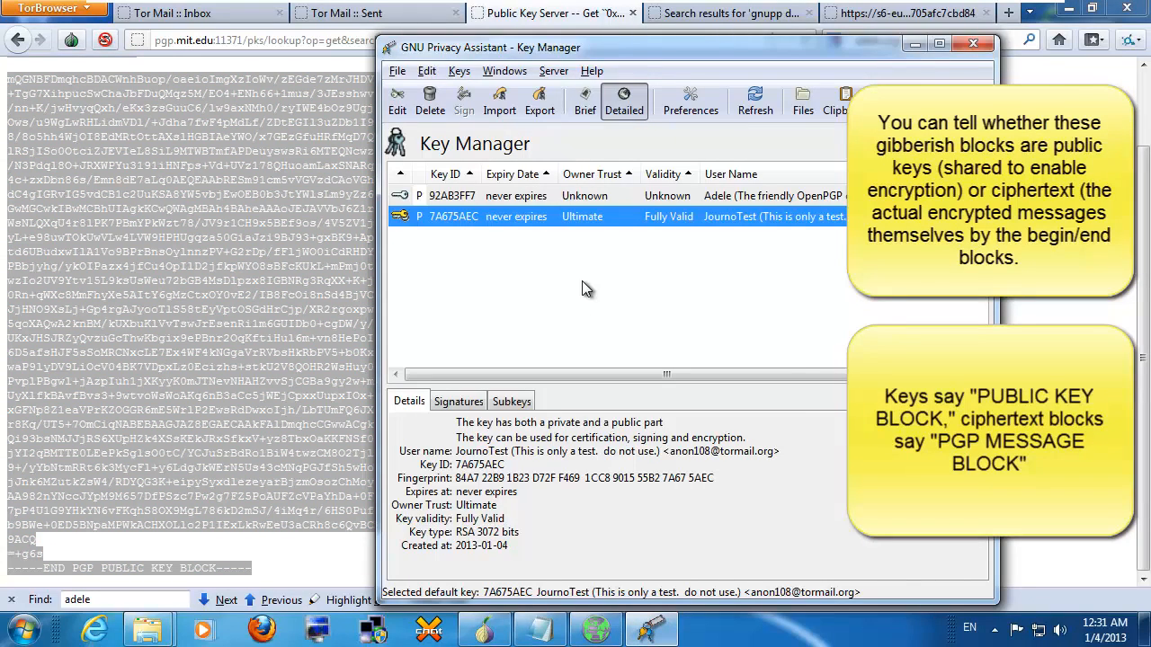
Step: Import the copied key block into GPA (1 public key read, 1 unchanged), then return to the key server page
{"action": "key", "text": "ctrl+v"}
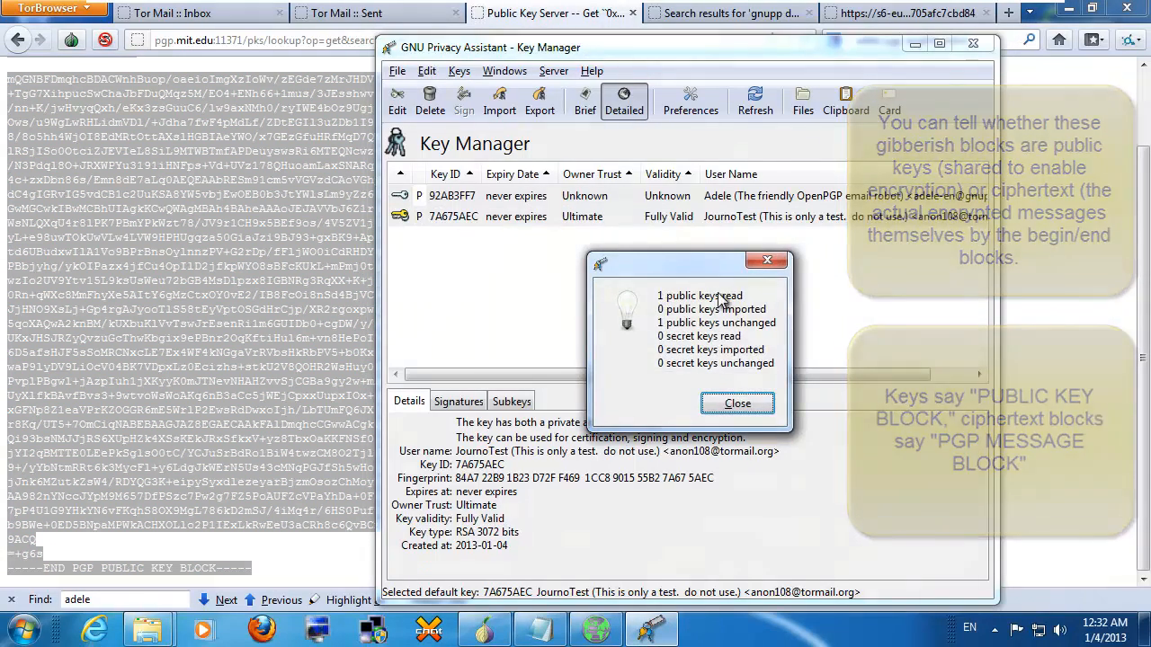
{"action": "left_click_drag", "start_coordinate": [745, 297], "coordinate": [604, 302]}
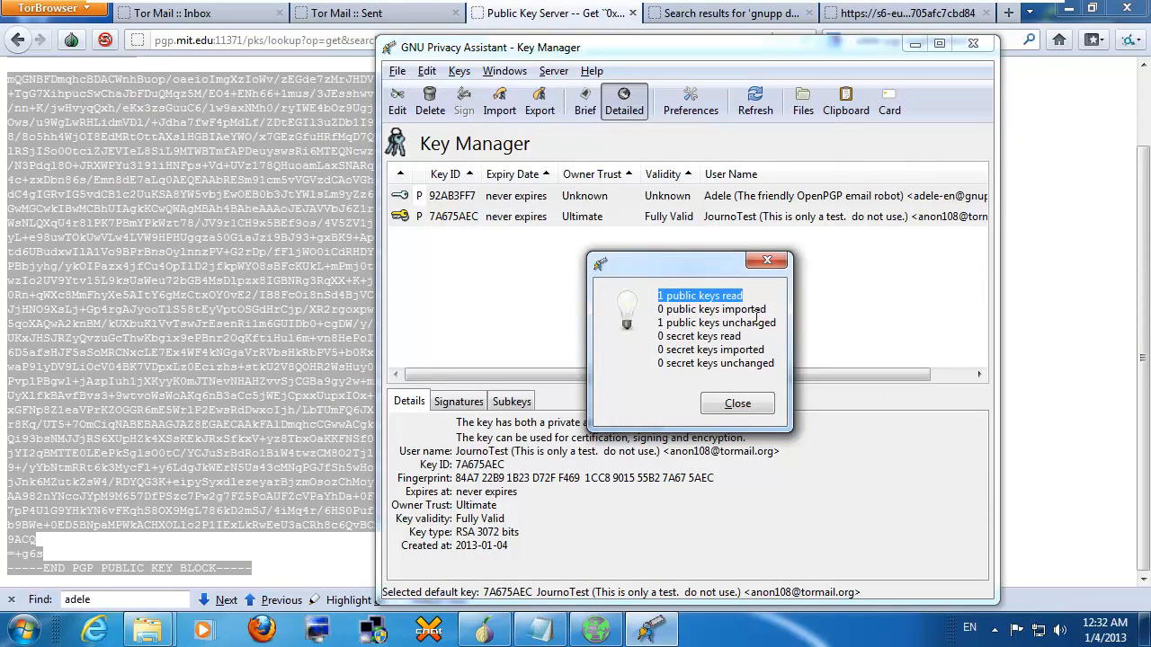
{"action": "left_click", "coordinate": [743, 412]}
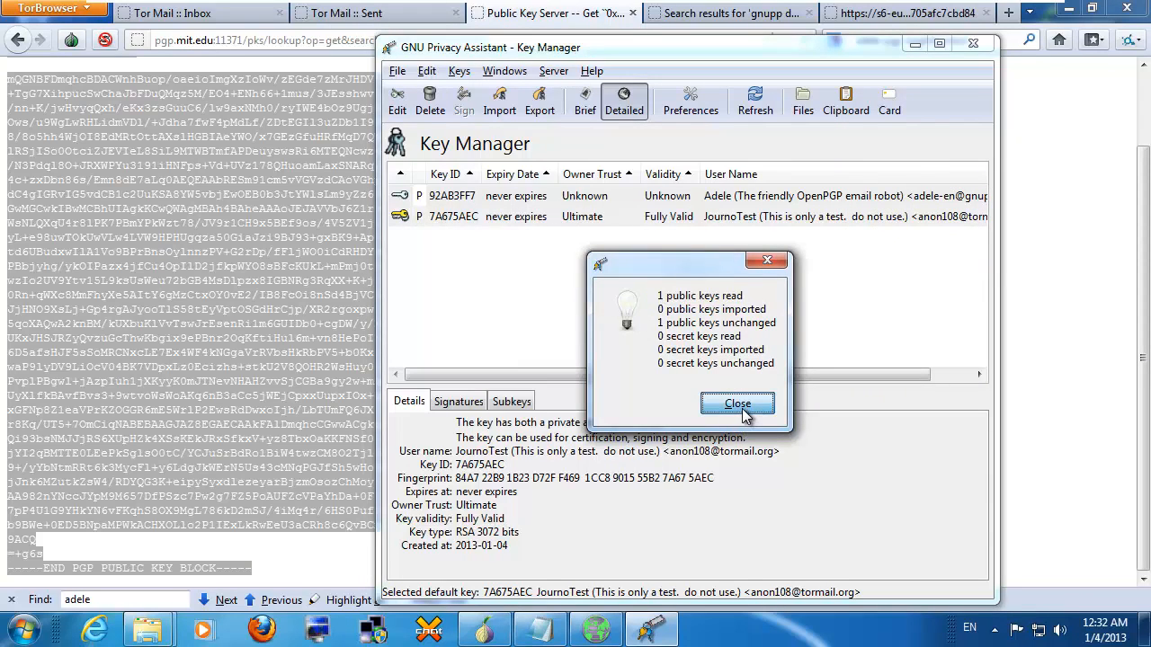
{"action": "left_click", "coordinate": [743, 411]}
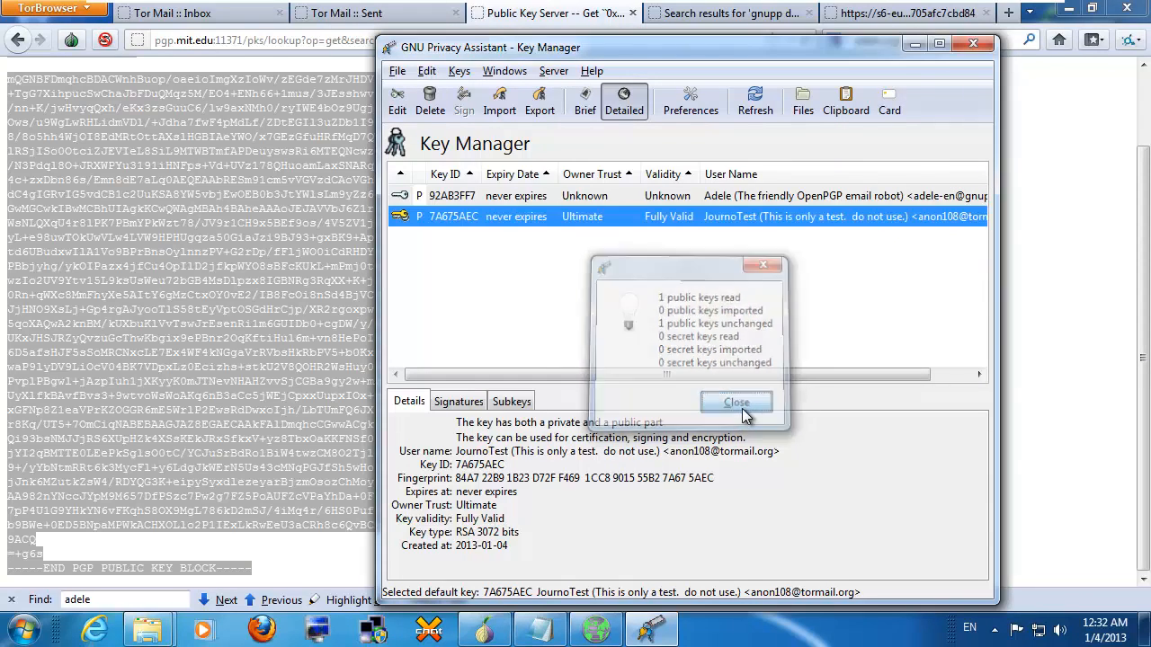
{"action": "left_click", "coordinate": [353, 381]}
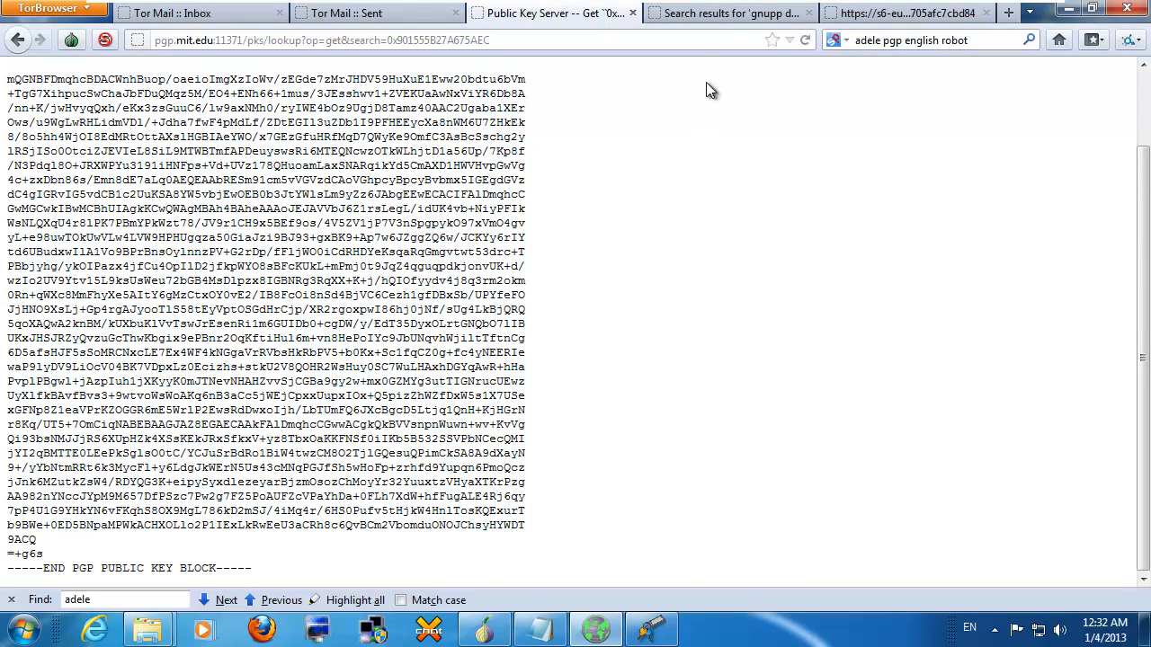
{"action": "scroll", "coordinate": [691, 153], "scroll_direction": "up", "scroll_amount": 2}
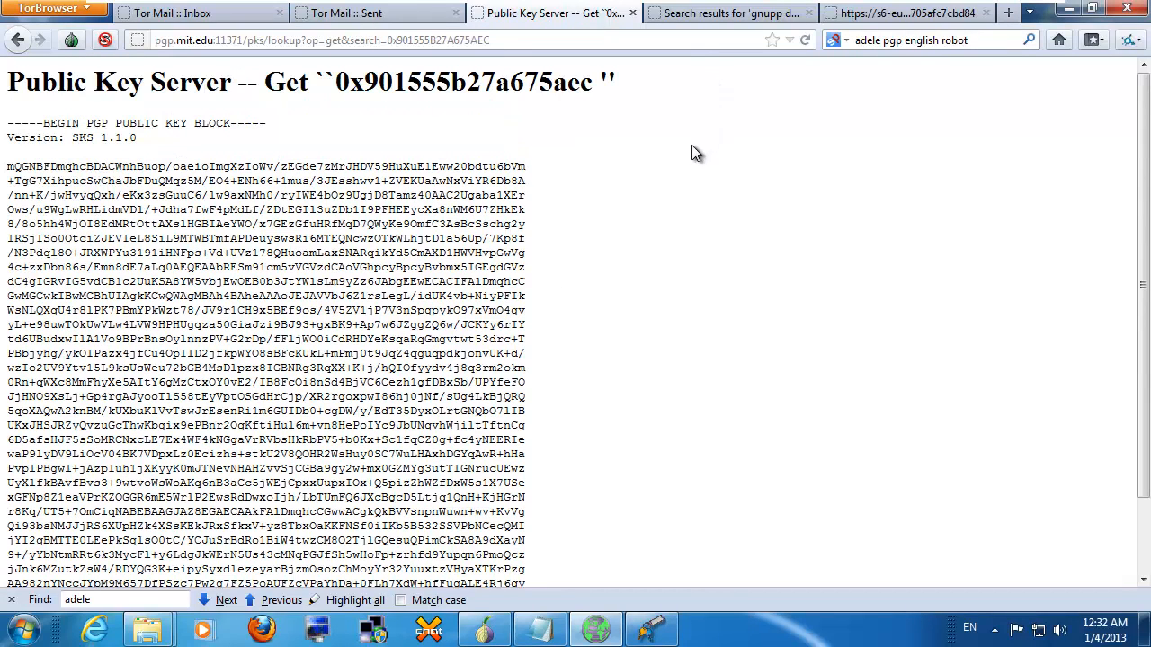
Step: Copy the Notepad example message line containing the secret '42.'
{"action": "left_click", "coordinate": [540, 630]}
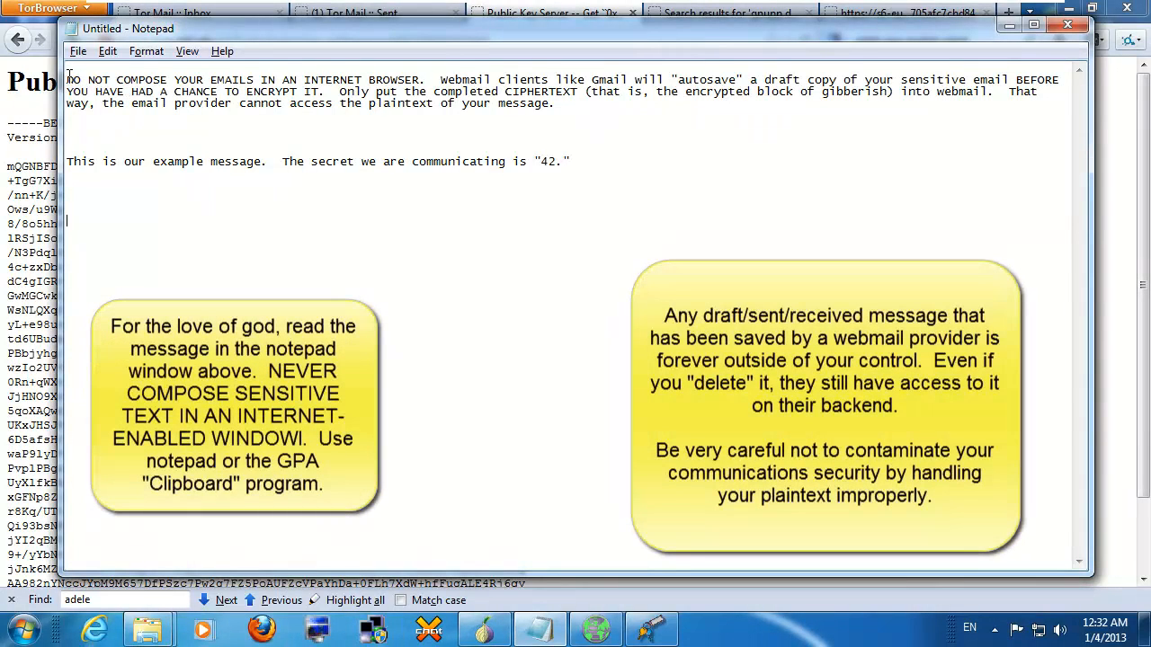
{"action": "left_click_drag", "start_coordinate": [67, 80], "coordinate": [1070, 95]}
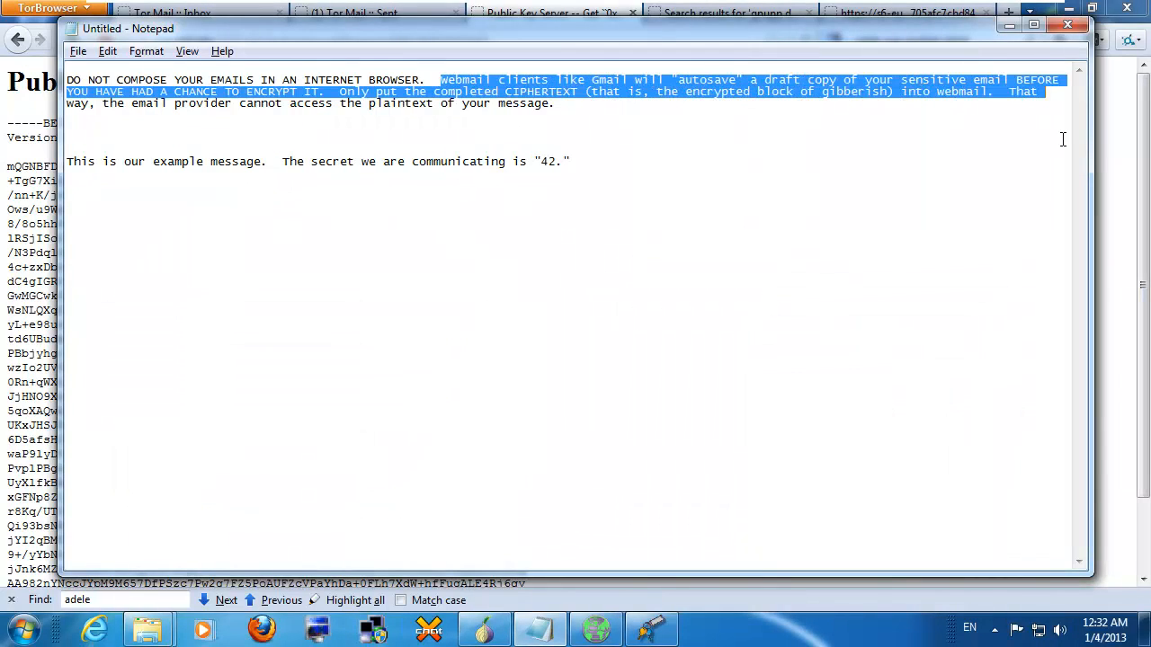
{"action": "left_click", "coordinate": [1002, 146]}
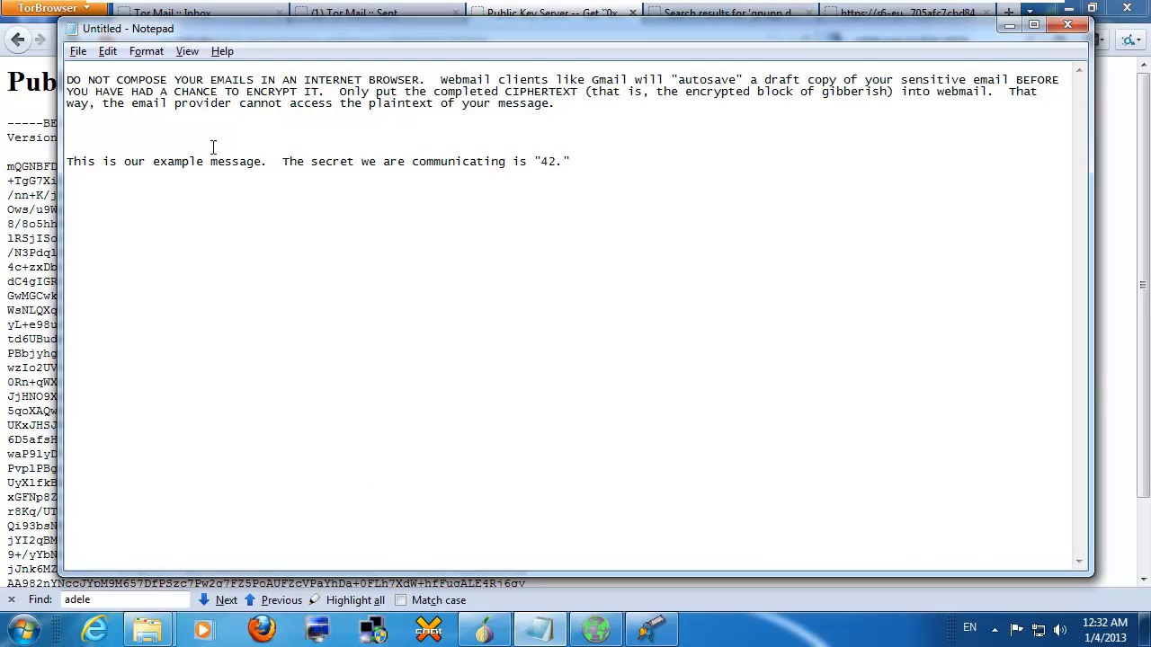
{"action": "left_click_drag", "start_coordinate": [213, 146], "coordinate": [612, 168]}
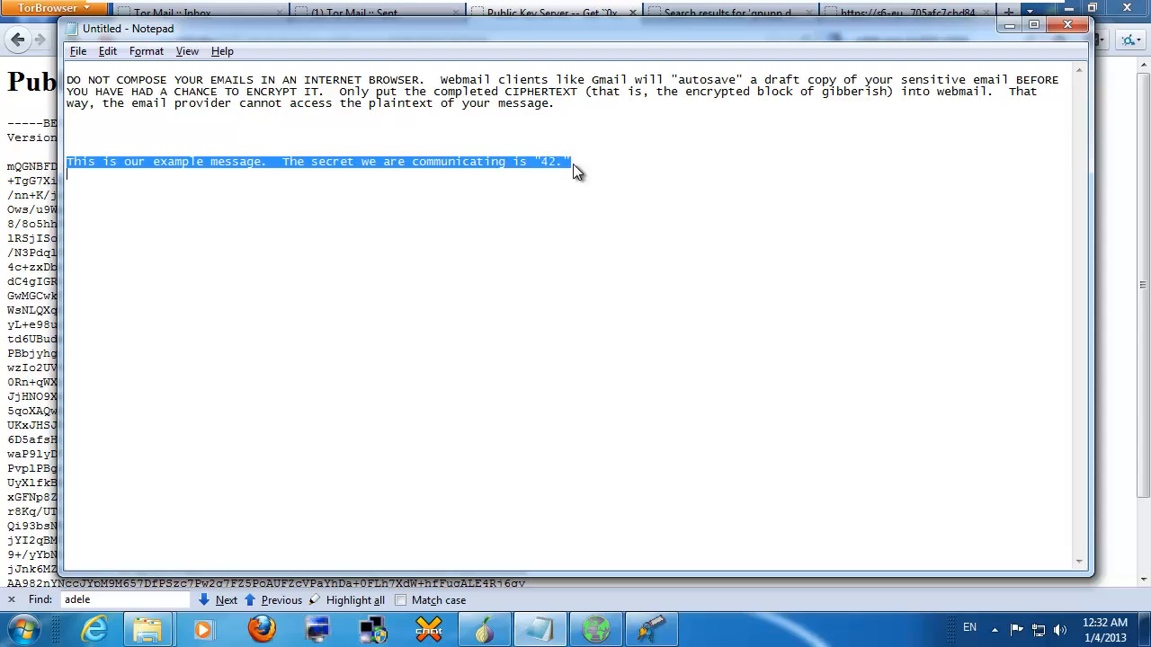
{"action": "right_click", "coordinate": [573, 170]}
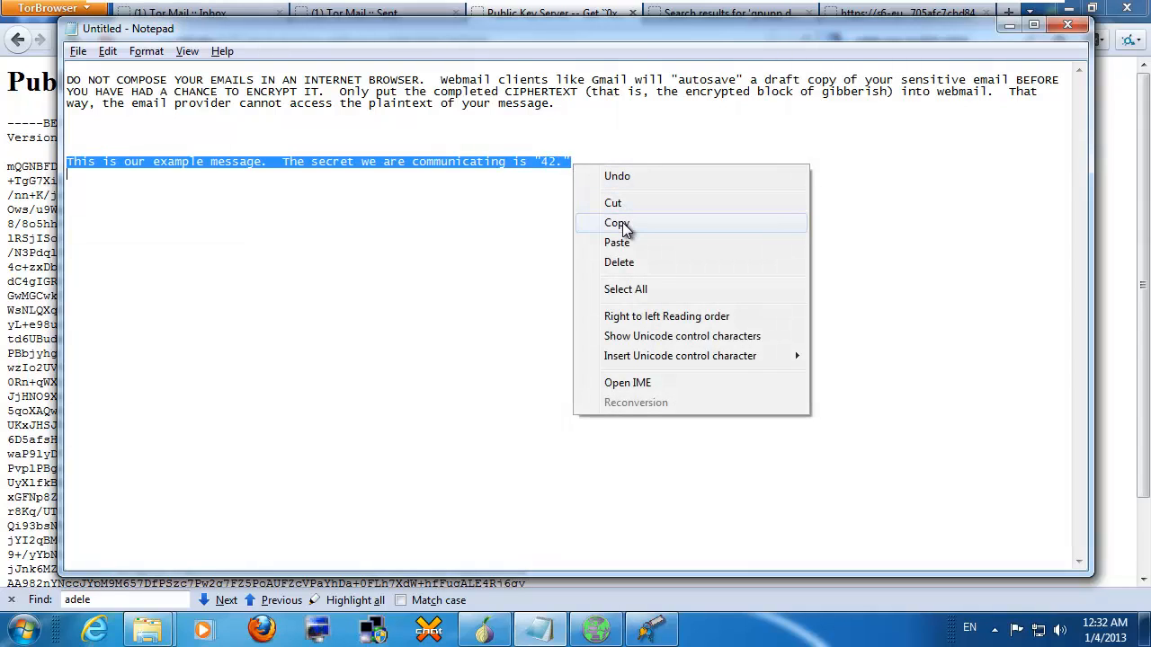
{"action": "left_click", "coordinate": [625, 224]}
{"action": "left_click", "coordinate": [652, 629]}
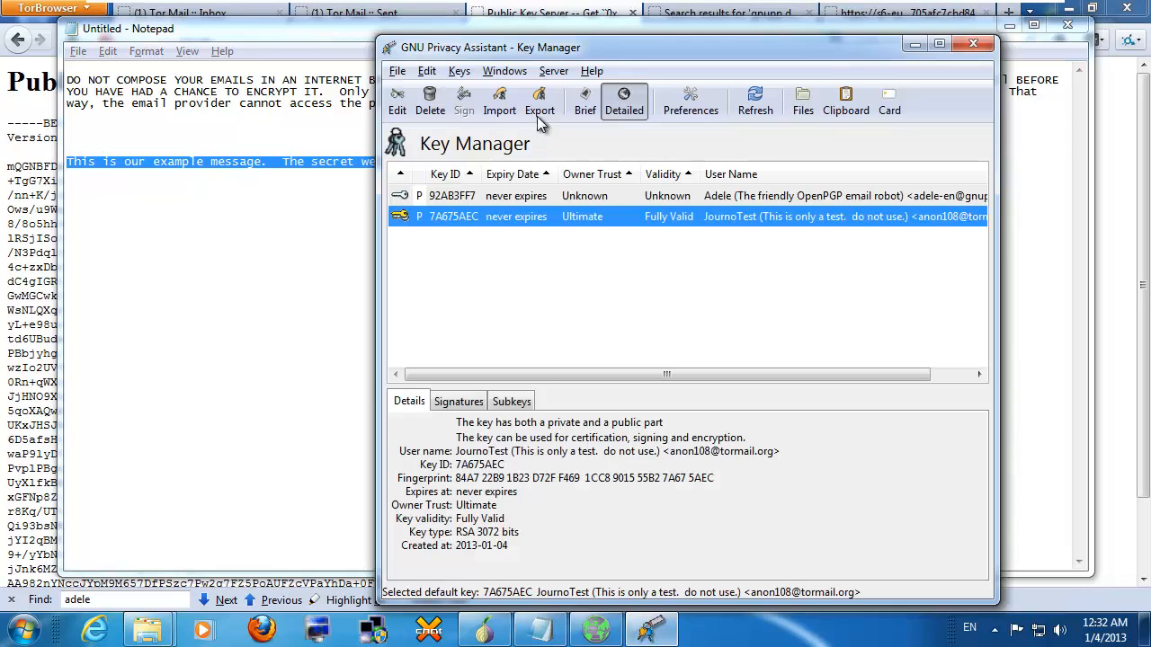
Step: Paste the example message into GPA's Clipboard window
{"action": "left_click", "coordinate": [513, 74]}
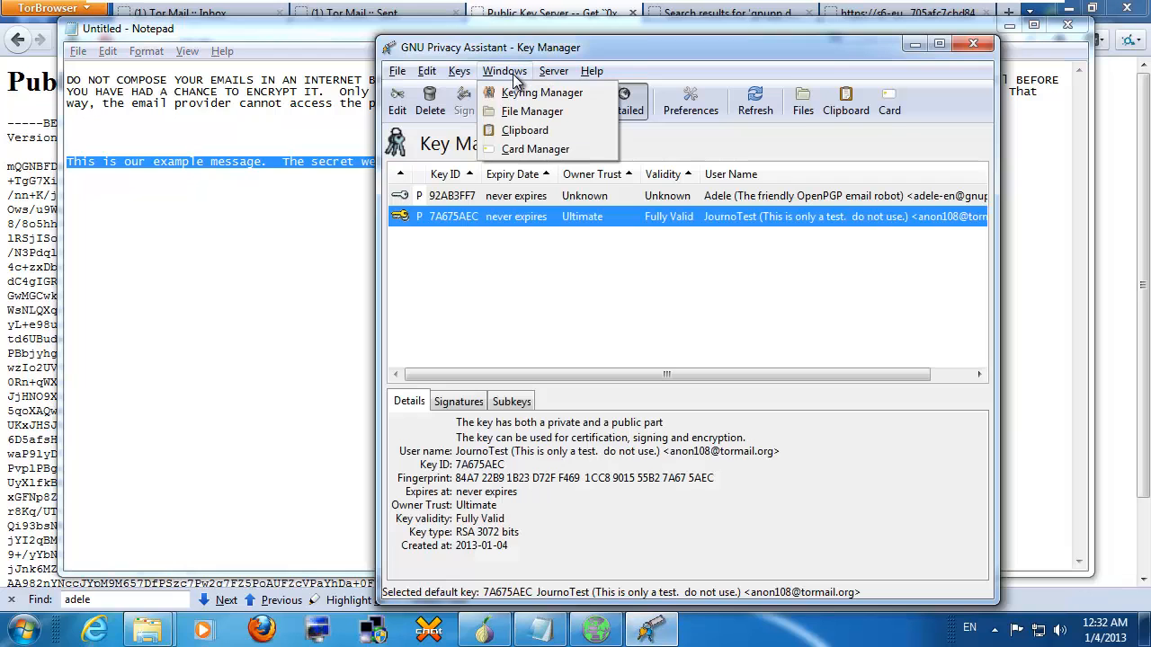
{"action": "left_click", "coordinate": [516, 135]}
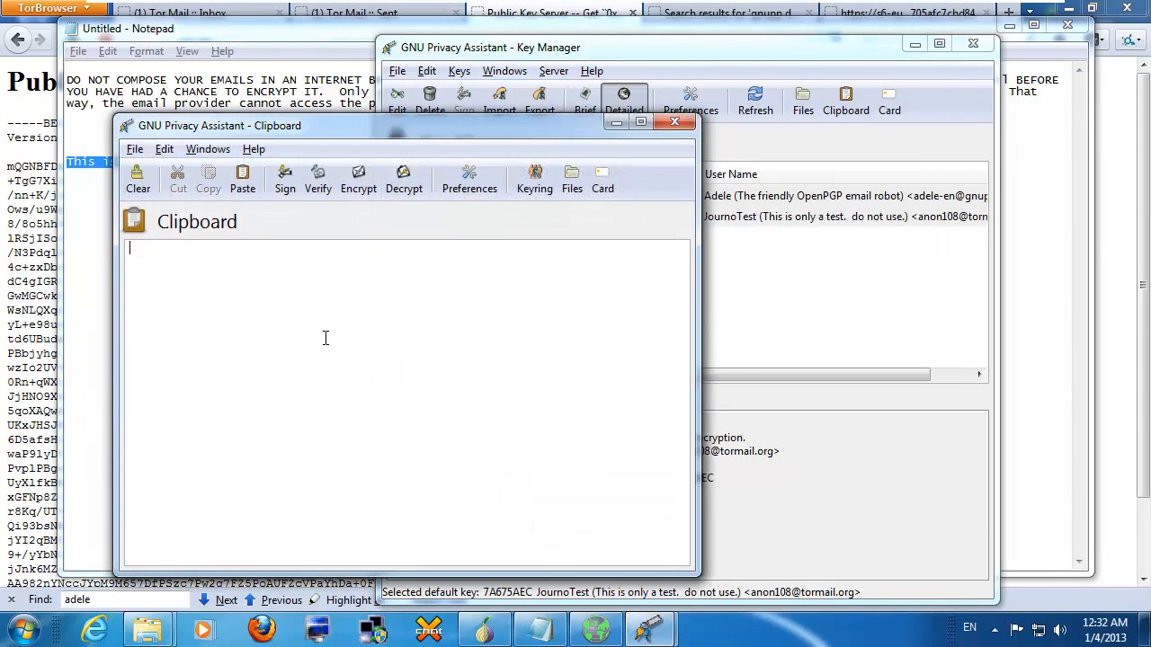
{"action": "key", "text": "ctrl+v"}
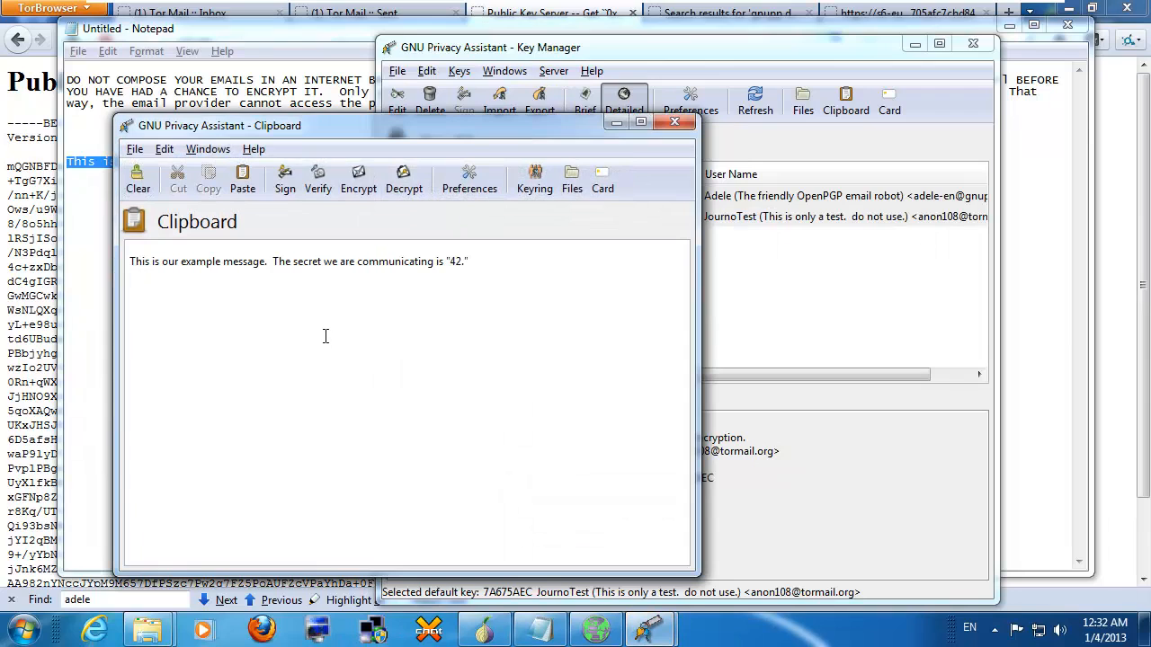
Step: Encrypt the message to Adele and JournoTest, signed with the JournoTest key and its passphrase
{"action": "left_click", "coordinate": [360, 191]}
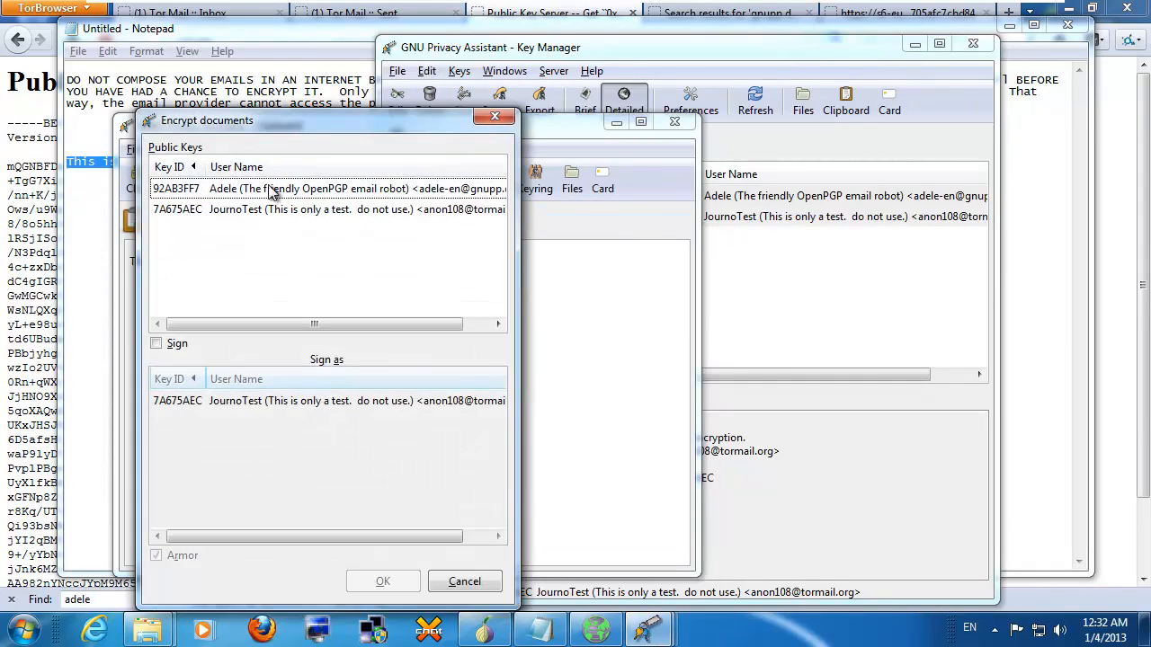
{"action": "left_click", "coordinate": [245, 189]}
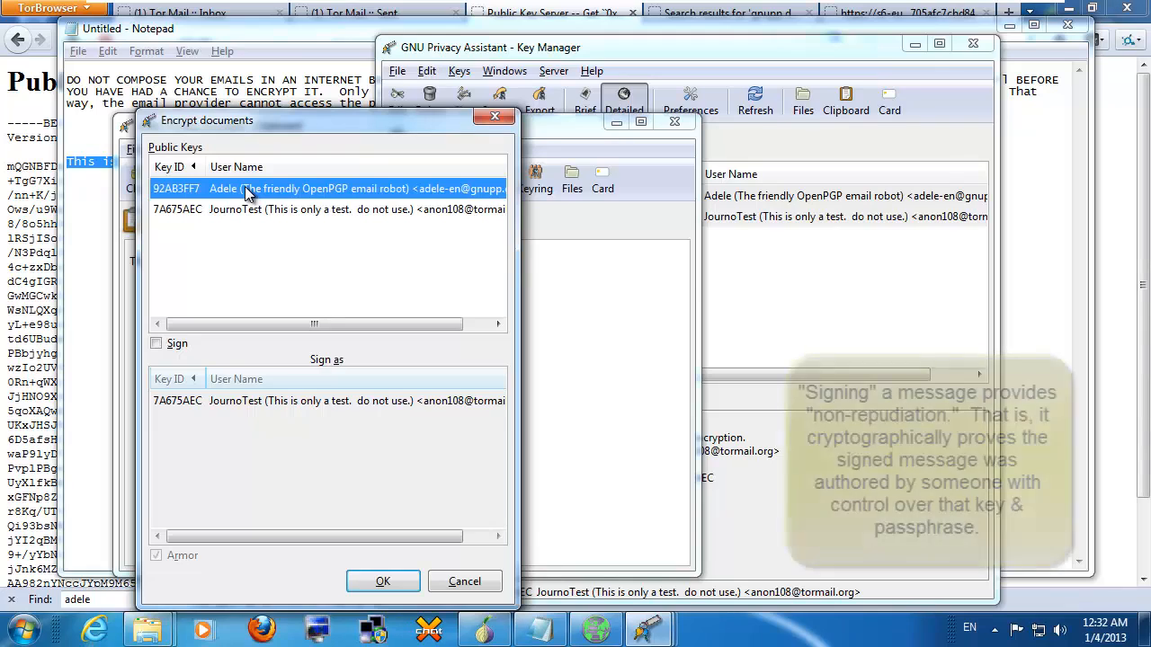
{"action": "left_click", "coordinate": [157, 343]}
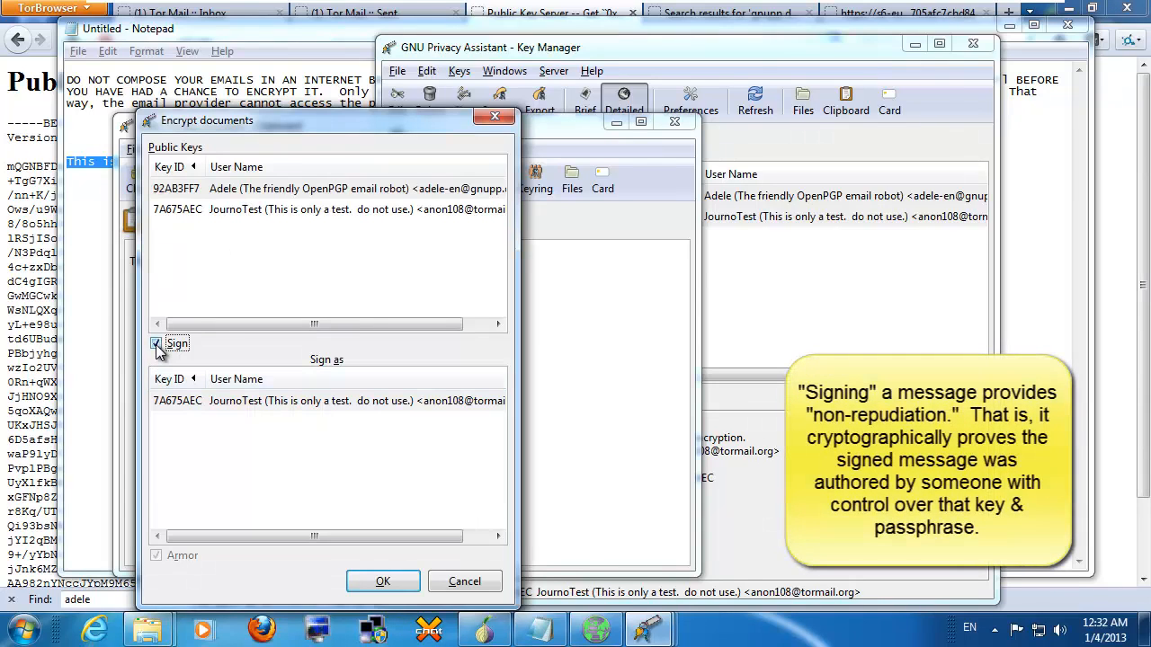
{"action": "left_click", "coordinate": [201, 401]}
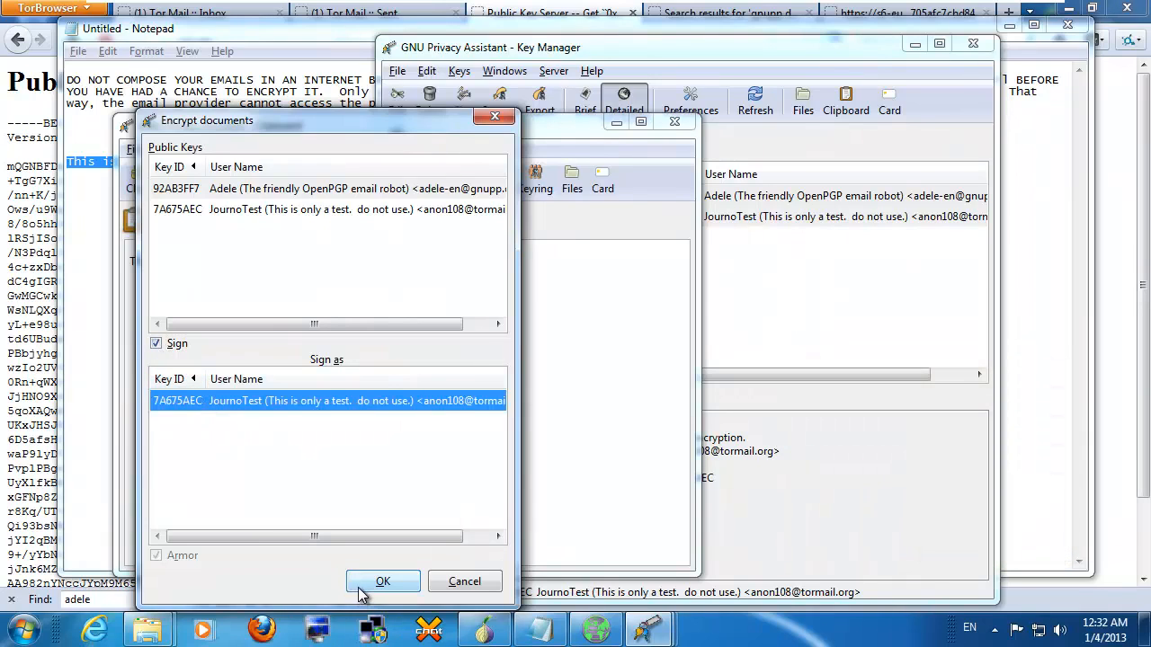
{"action": "left_click", "coordinate": [295, 209]}
{"action": "left_click", "coordinate": [296, 189]}
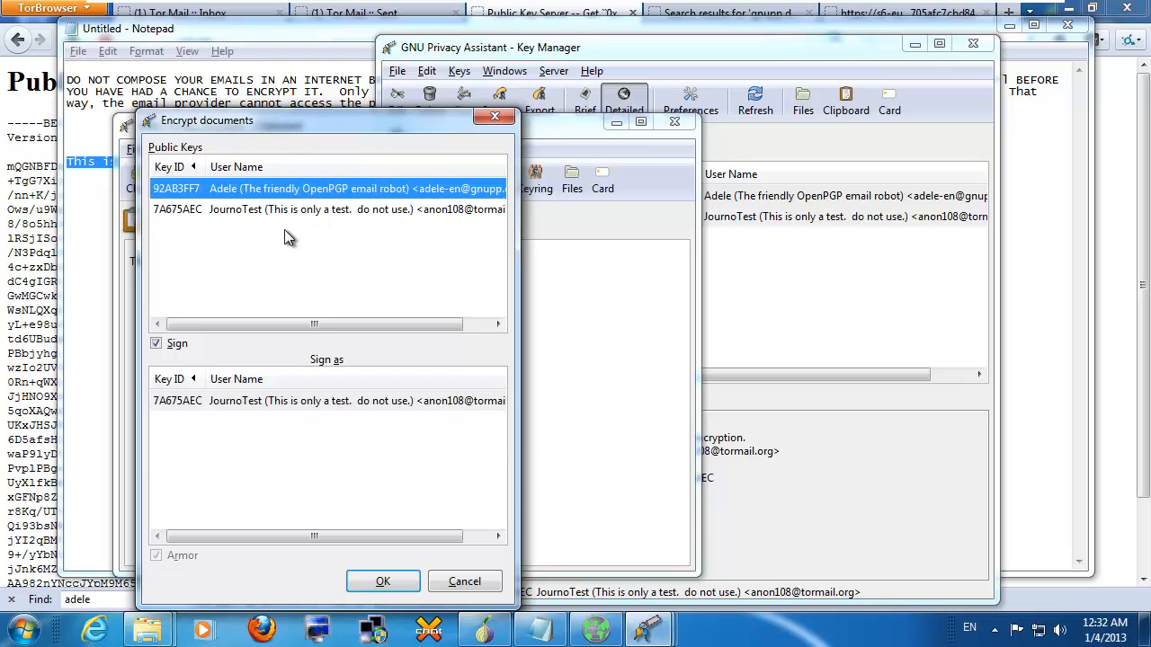
{"action": "left_click", "coordinate": [288, 217], "text": "ctrl"}
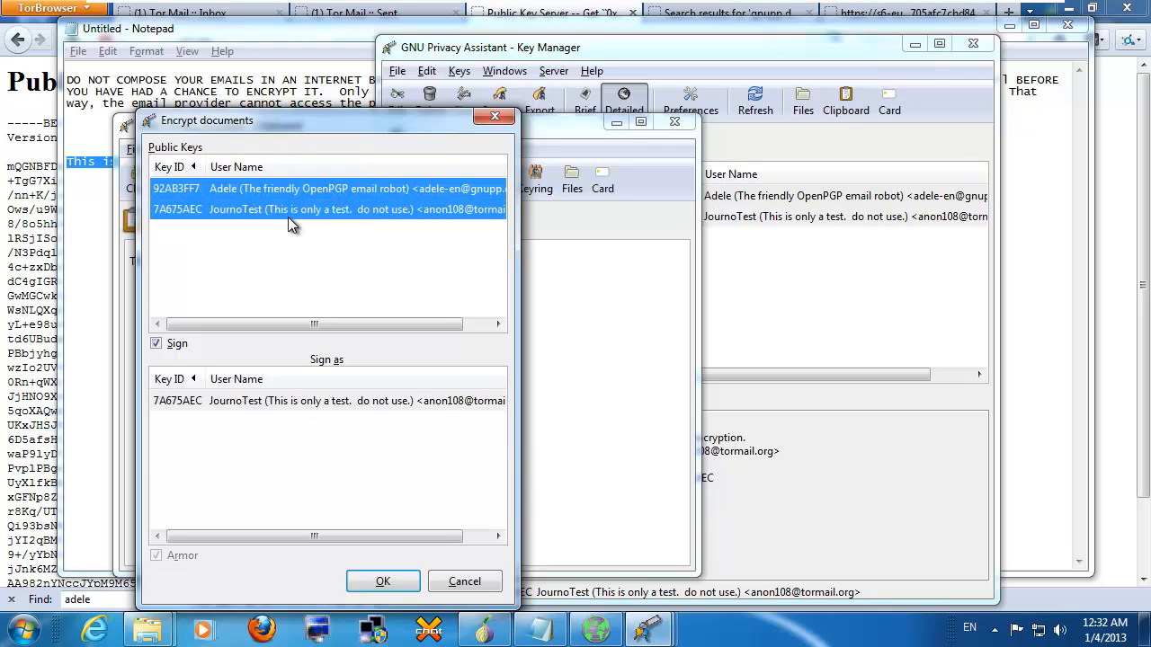
{"action": "left_click", "coordinate": [383, 590]}
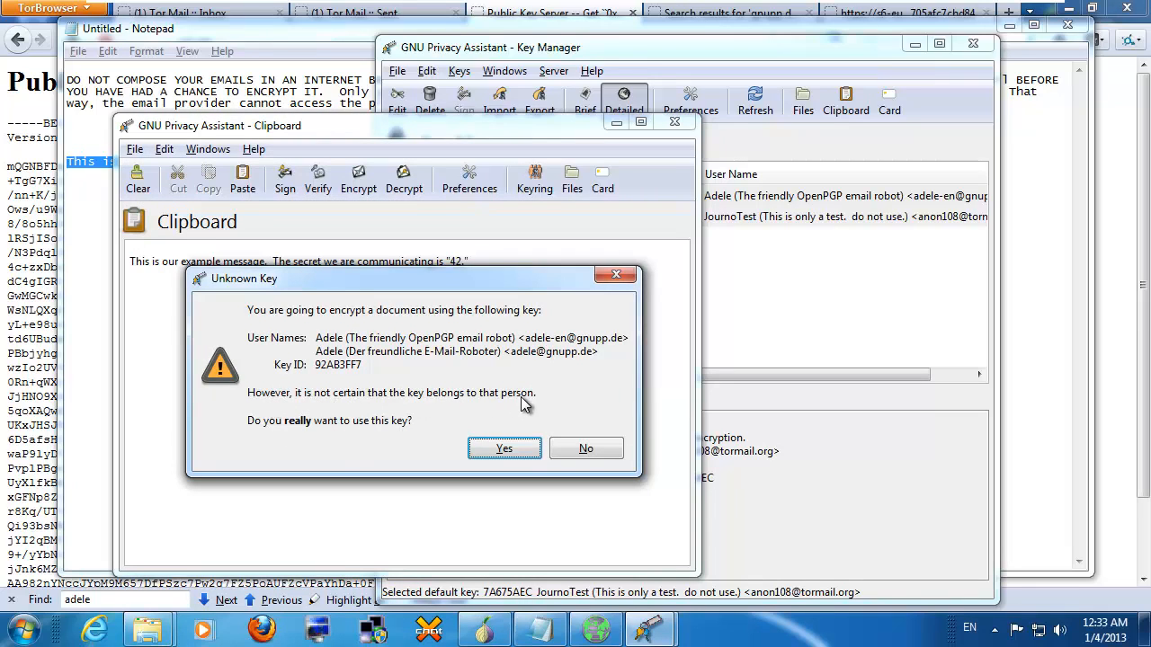
{"action": "left_click", "coordinate": [493, 456]}
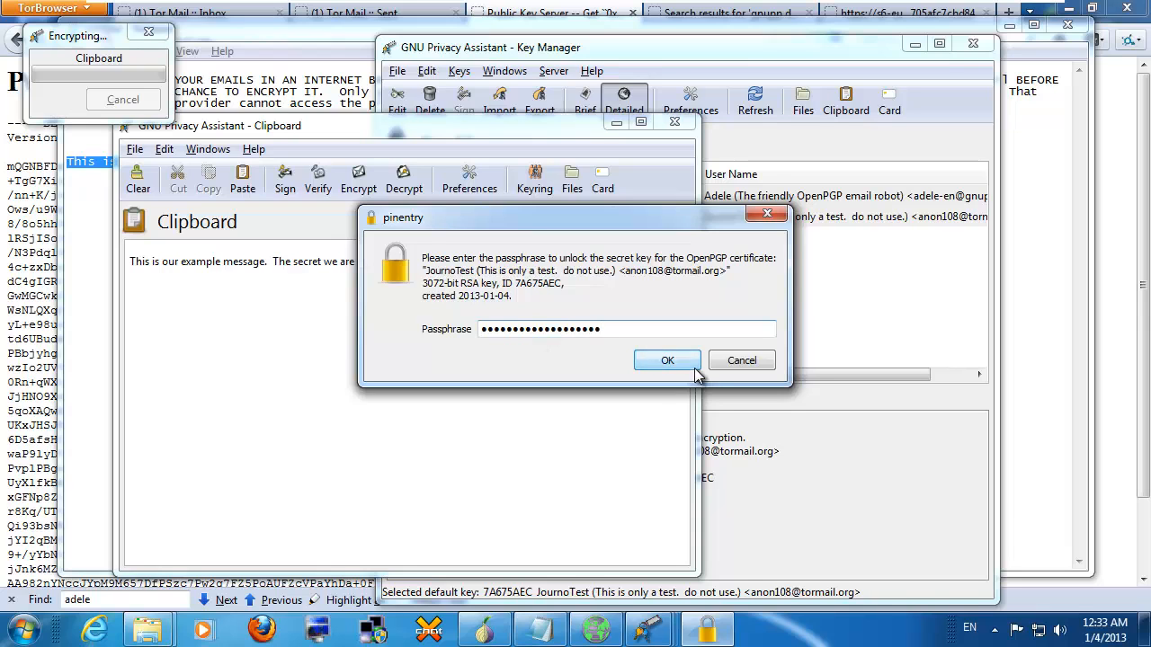
{"action": "left_click", "coordinate": [667, 360]}
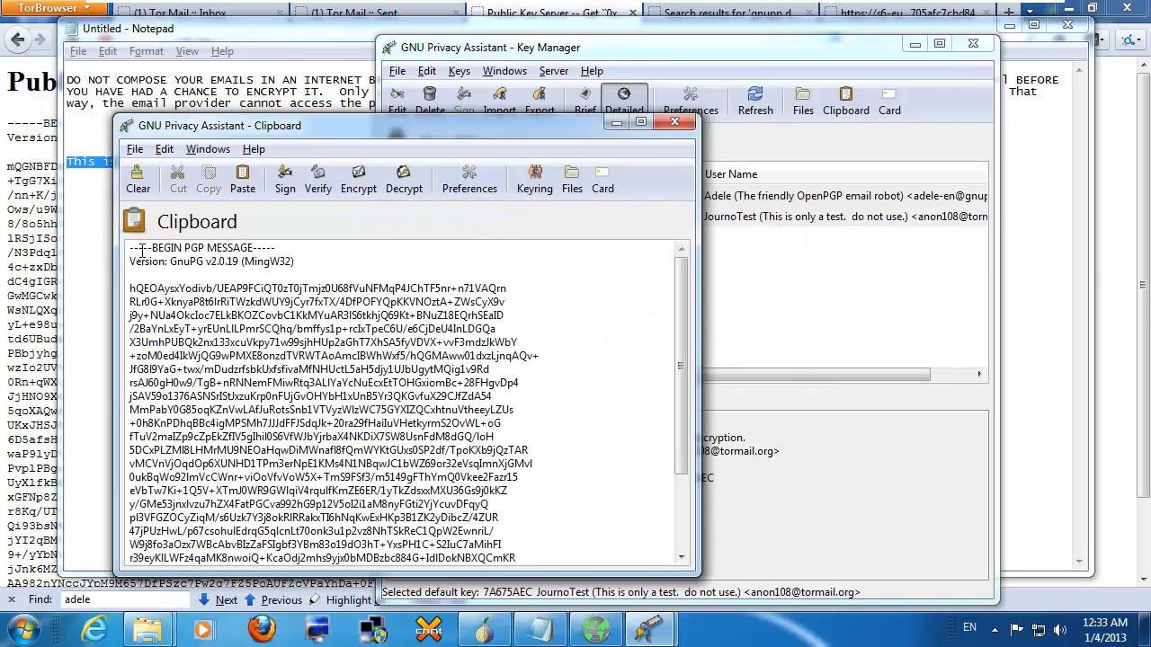
Step: Copy the encrypted PGP message from the GPA Clipboard and paste it into the Notepad draft
{"action": "left_click_drag", "start_coordinate": [130, 248], "coordinate": [529, 600]}
{"action": "right_click", "coordinate": [320, 357]}
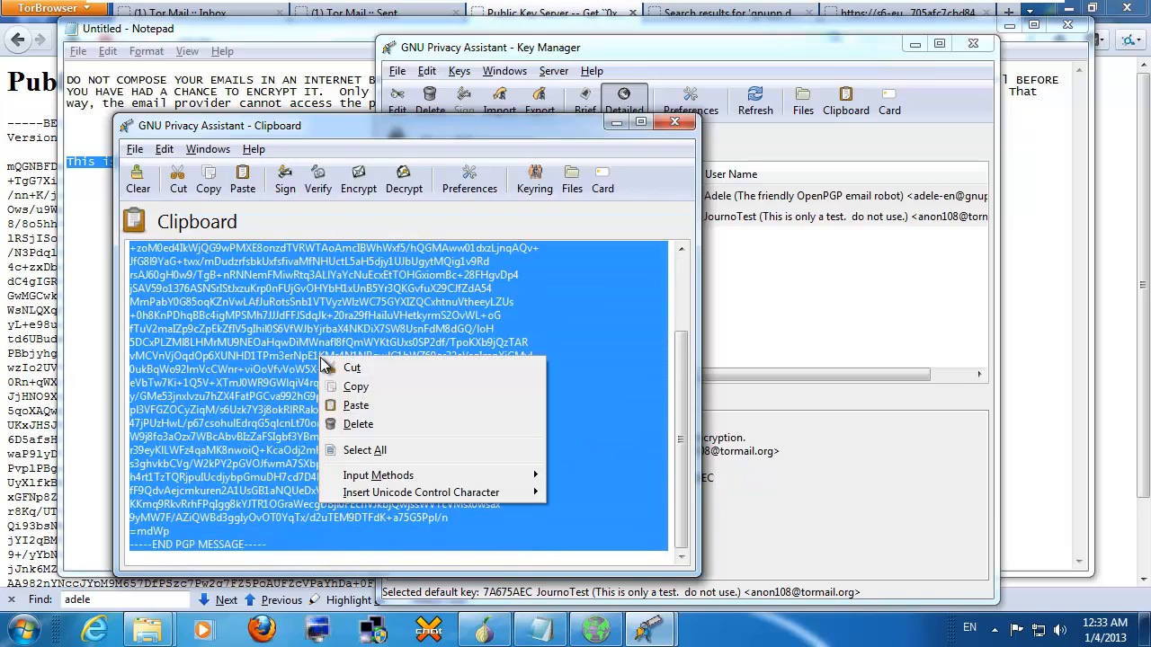
{"action": "left_click", "coordinate": [353, 396]}
{"action": "left_click", "coordinate": [77, 232]}
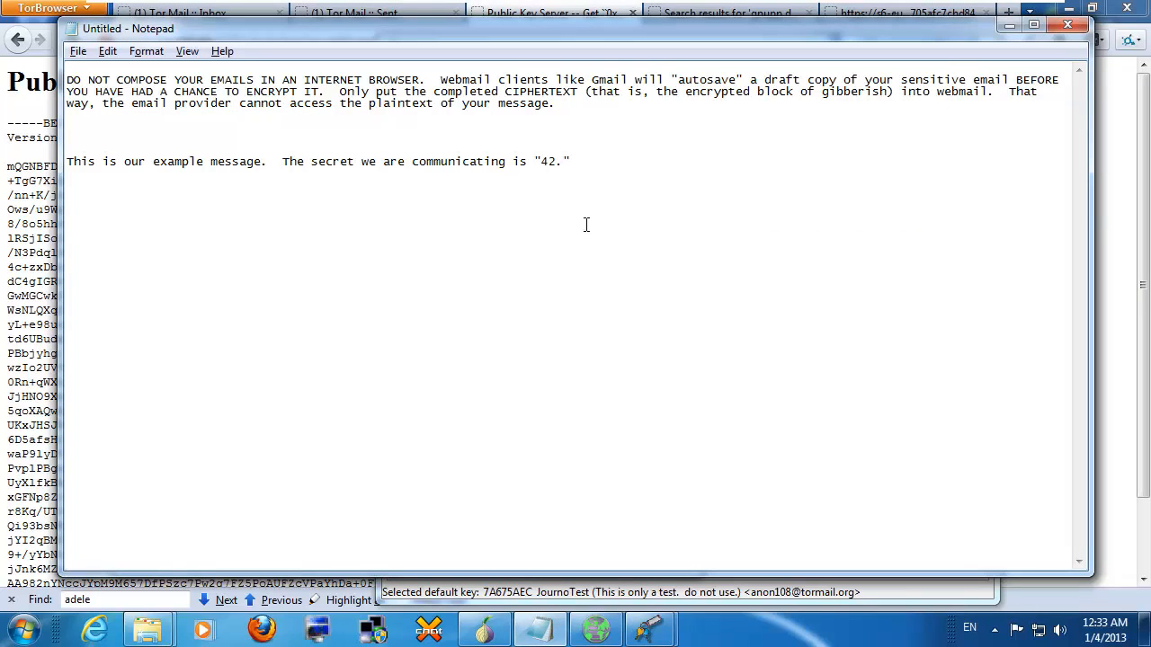
{"action": "key", "text": "ctrl+v"}
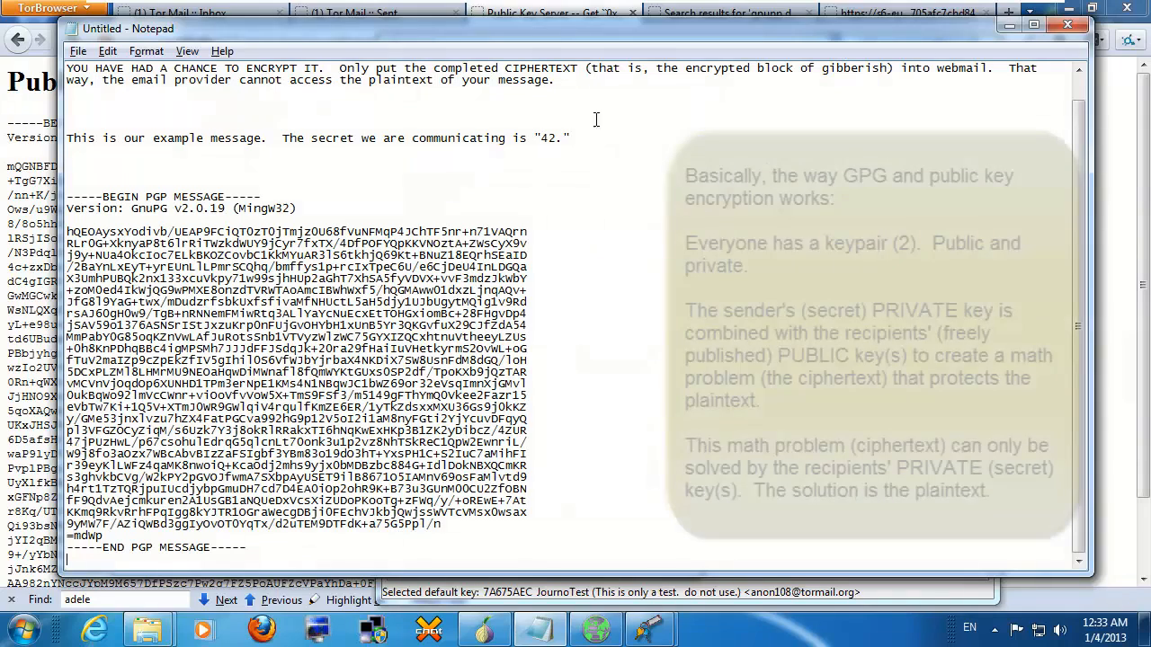
{"action": "mouse_move", "coordinate": [779, 39]}
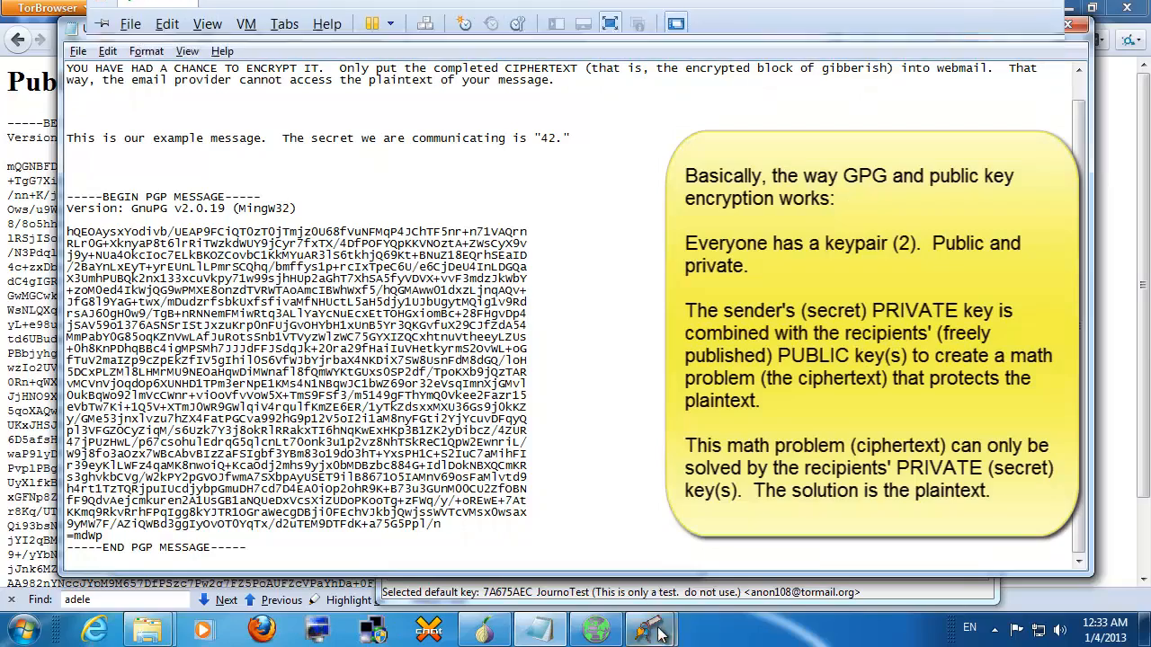
{"action": "mouse_move", "coordinate": [649, 630]}
{"action": "left_click", "coordinate": [720, 539]}
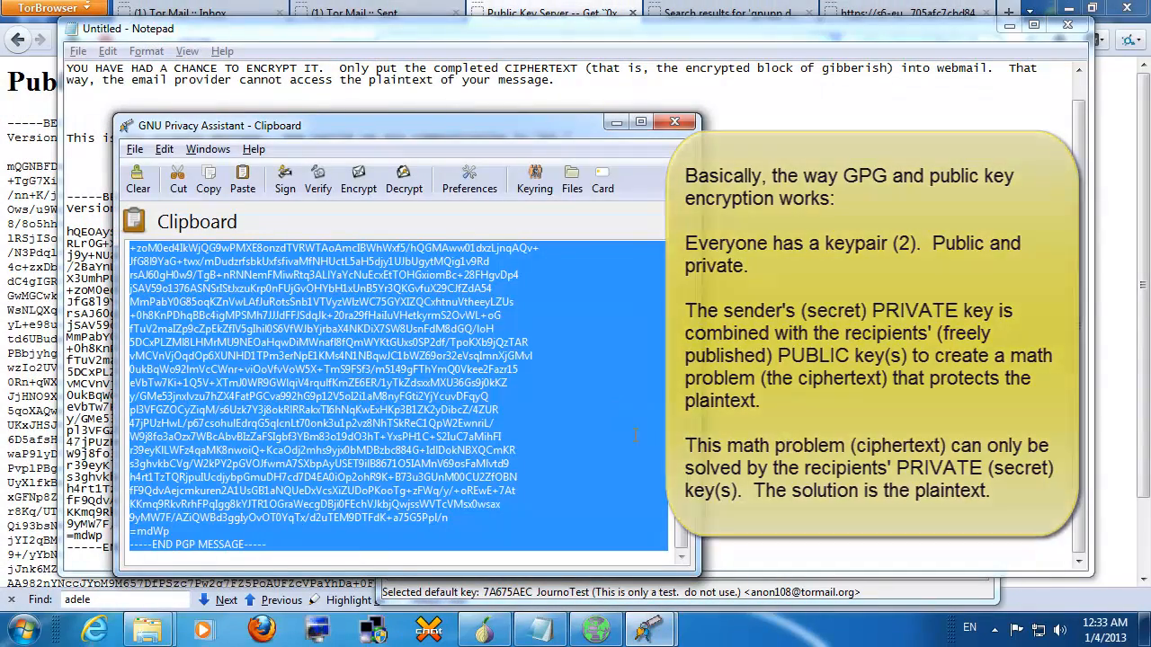
Step: Replace the Clipboard text with the pasted PGP message and decrypt it using the key passphrase
{"action": "key", "text": "Delete"}
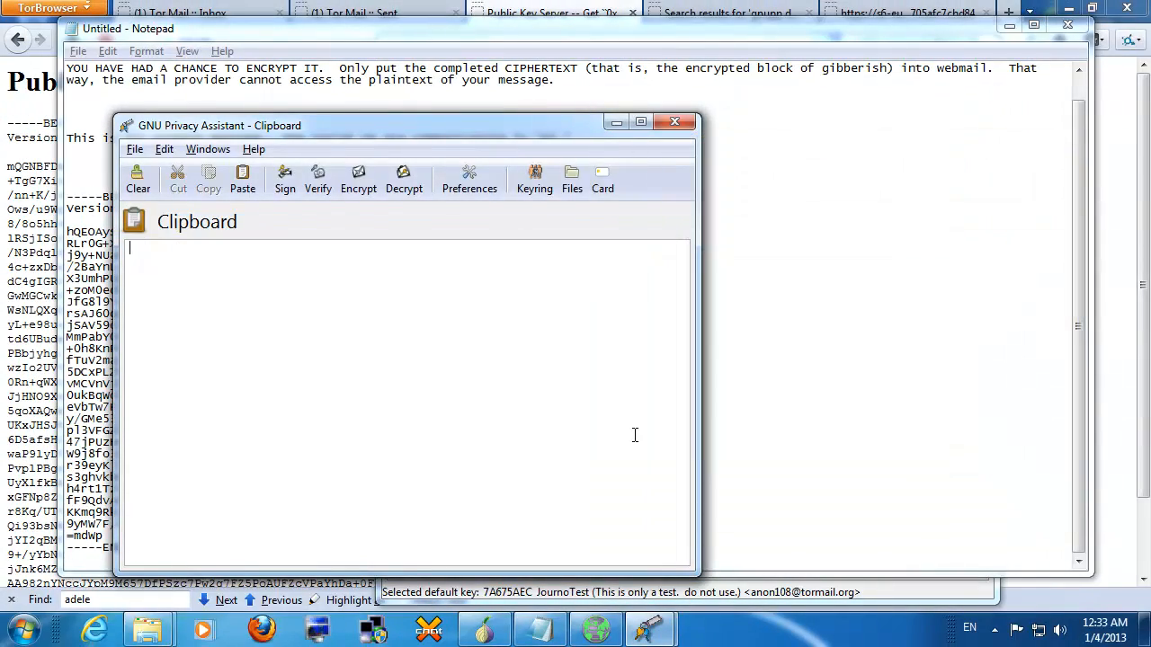
{"action": "key", "text": "ctrl+v"}
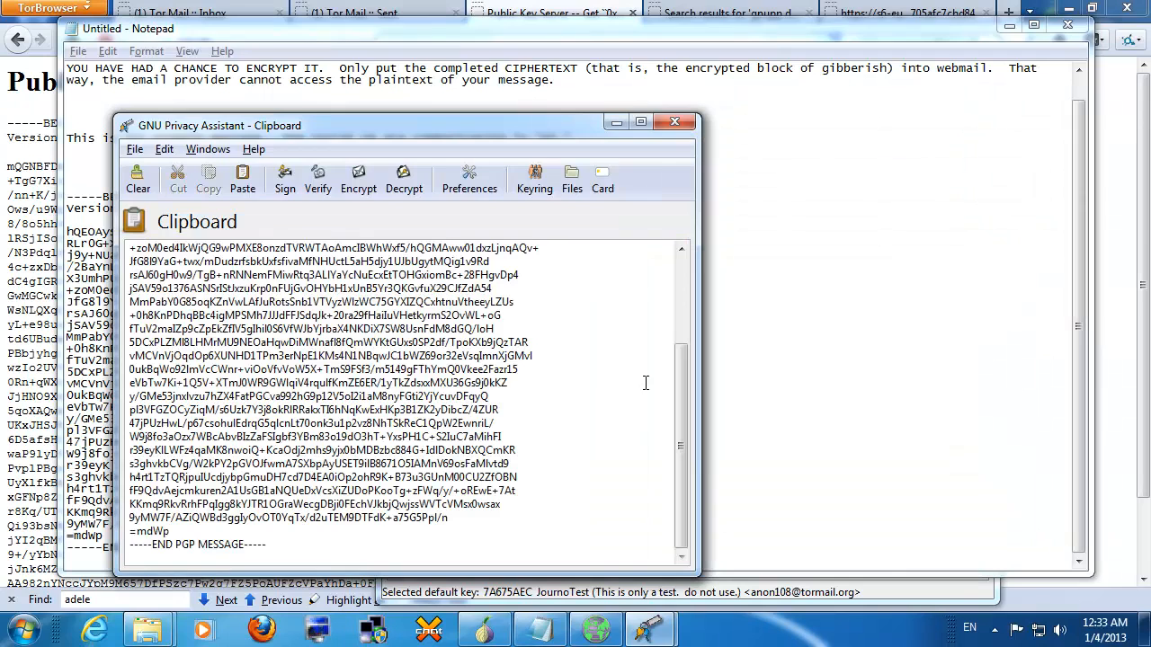
{"action": "scroll", "coordinate": [645, 386], "scroll_direction": "up", "scroll_amount": 4}
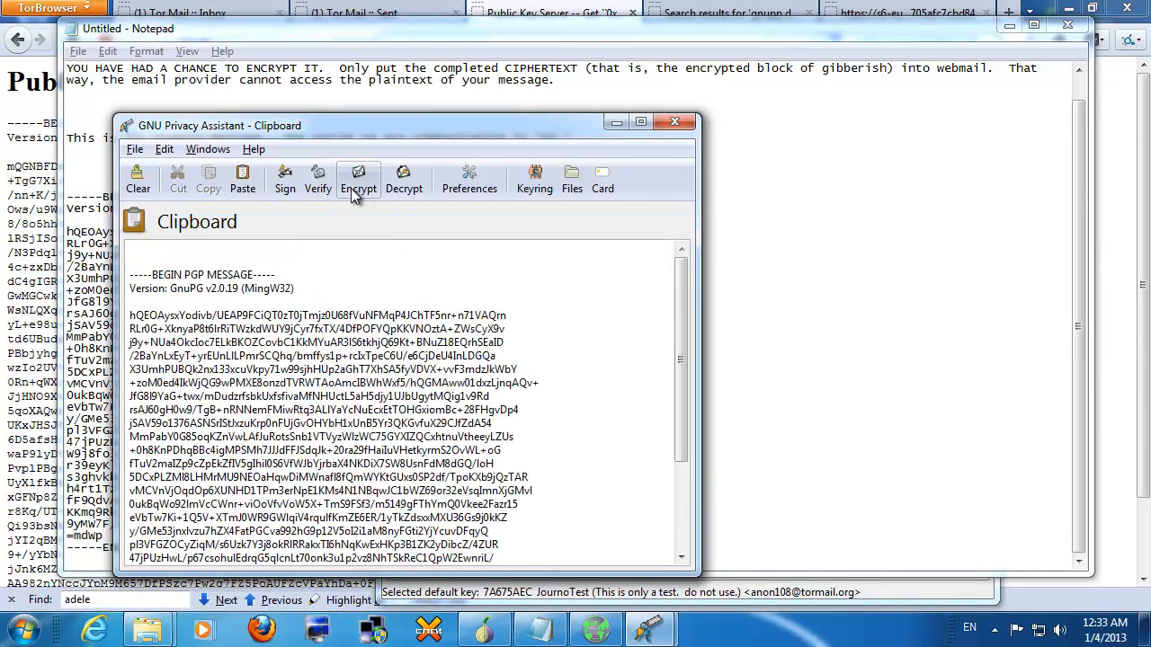
{"action": "left_click", "coordinate": [404, 184]}
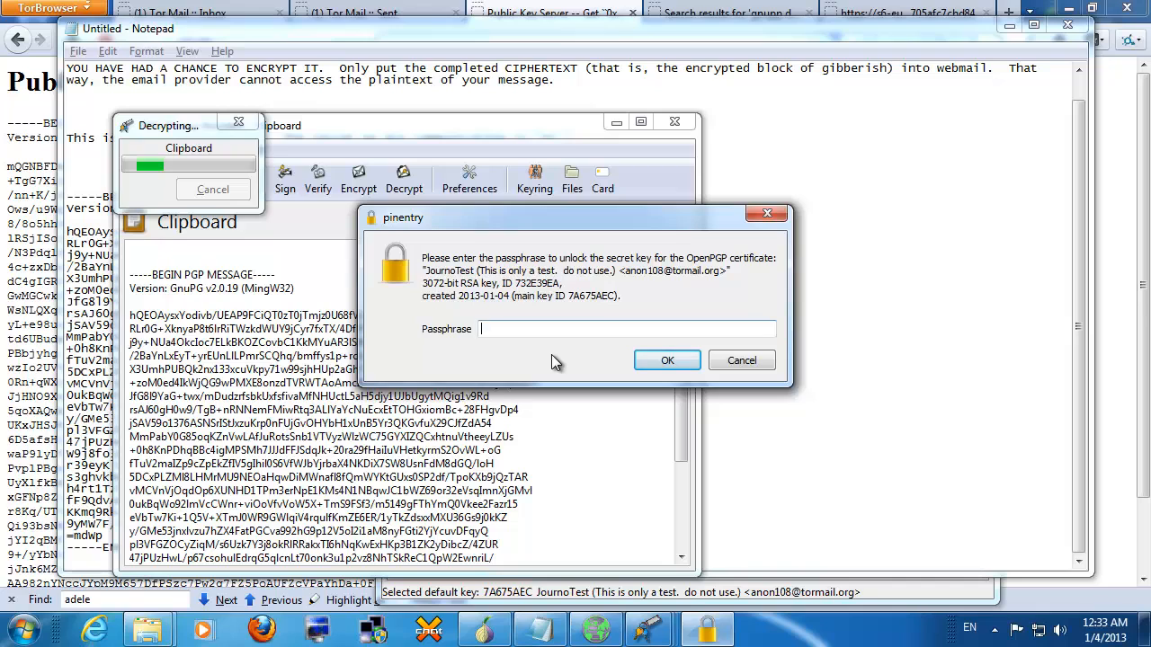
{"action": "type", "text": "**************"}
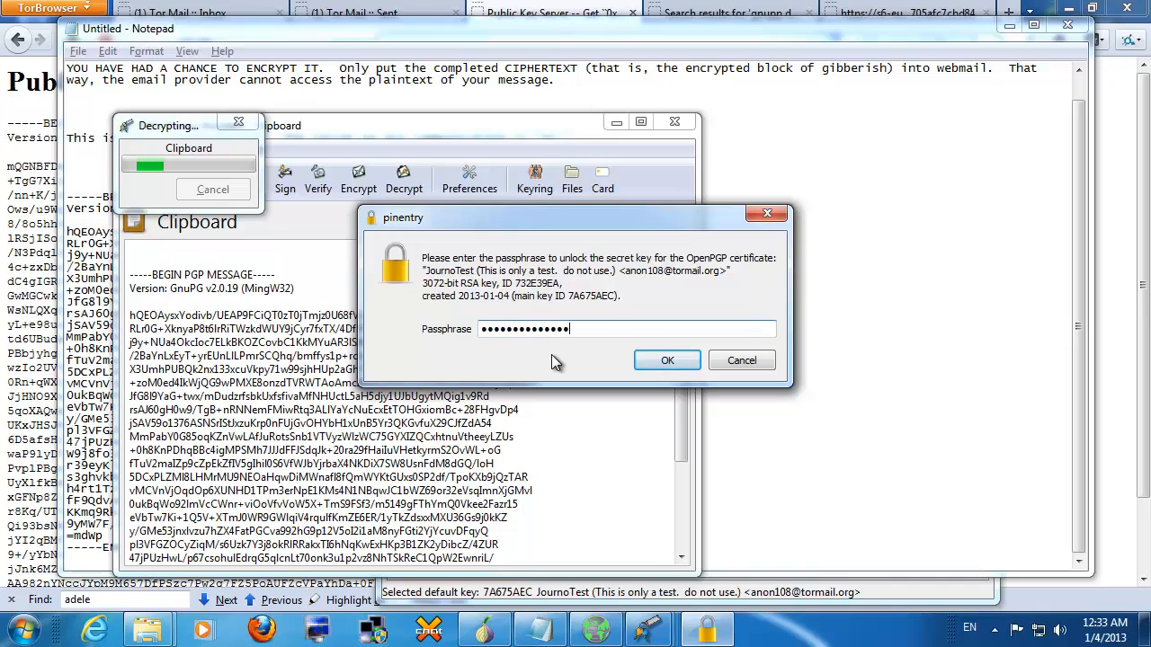
{"action": "type", "text": "*****"}
{"action": "left_click", "coordinate": [648, 356]}
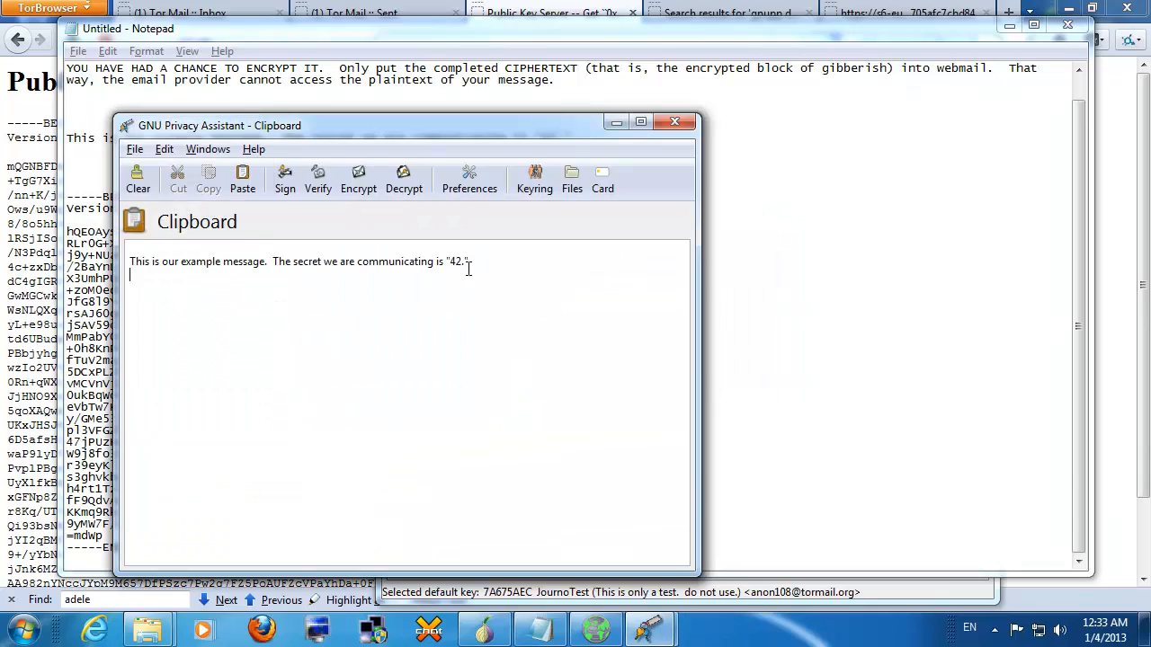
Step: Highlight the revealed secret value "42." in the decrypted message
{"action": "left_click_drag", "start_coordinate": [446, 266], "coordinate": [474, 263]}
{"action": "left_click", "coordinate": [504, 292]}
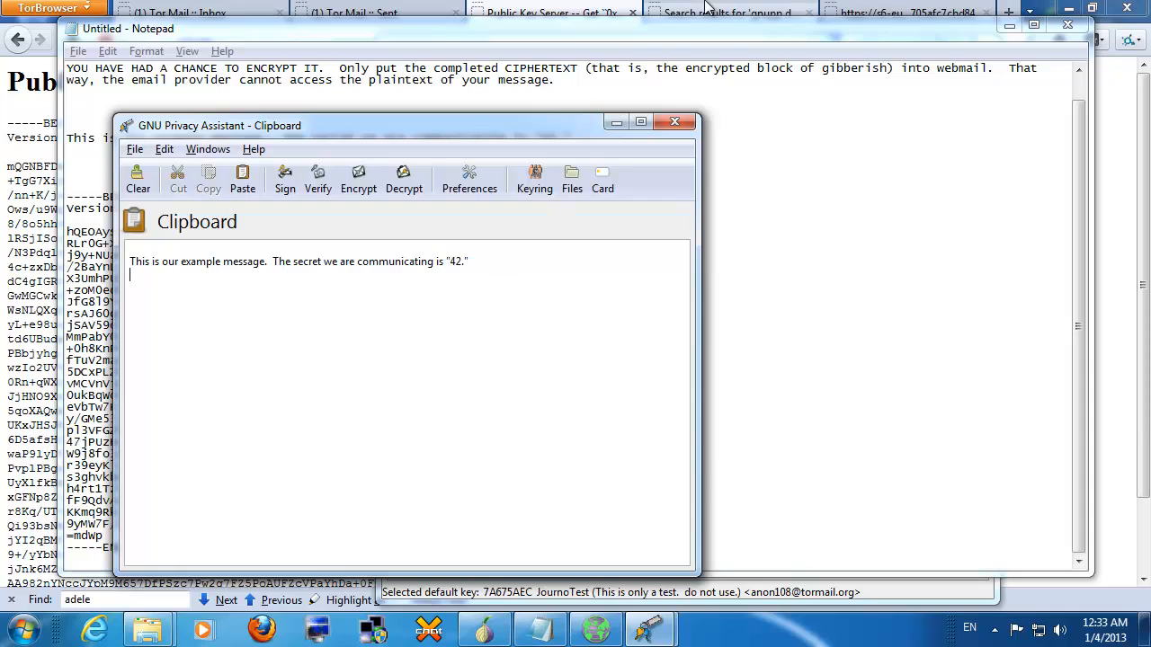
{"action": "mouse_move", "coordinate": [776, 18]}
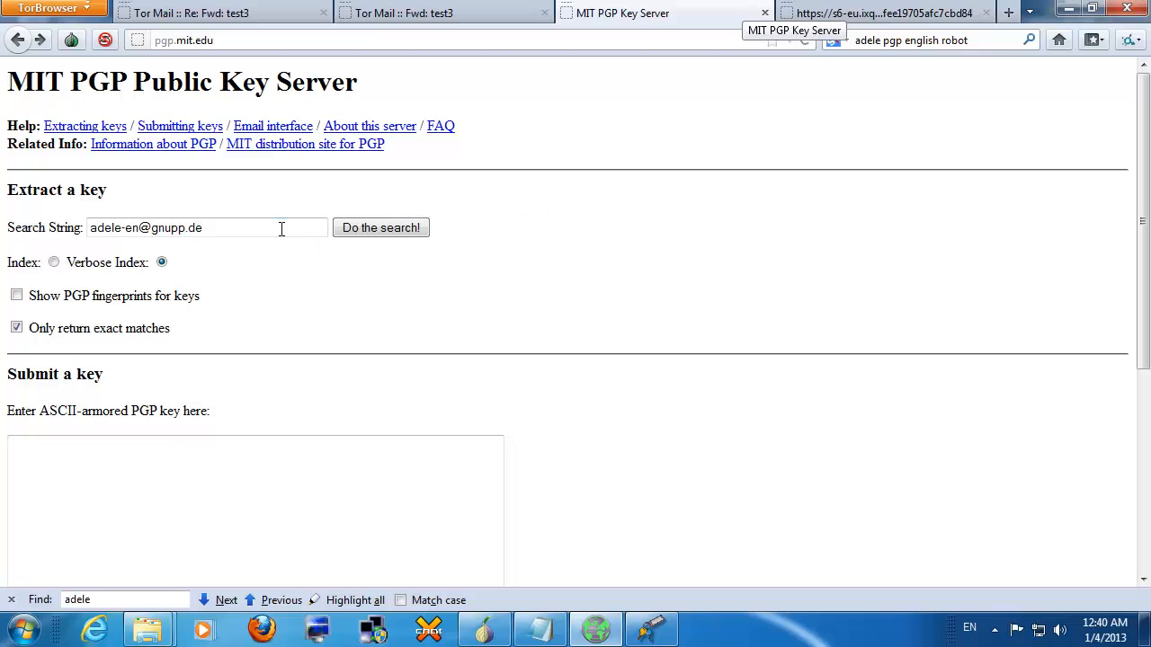
Step: Search the MIT key server for Adele's address and highlight her key ID 92AB3FF7
{"action": "left_click_drag", "start_coordinate": [282, 228], "coordinate": [13, 228]}
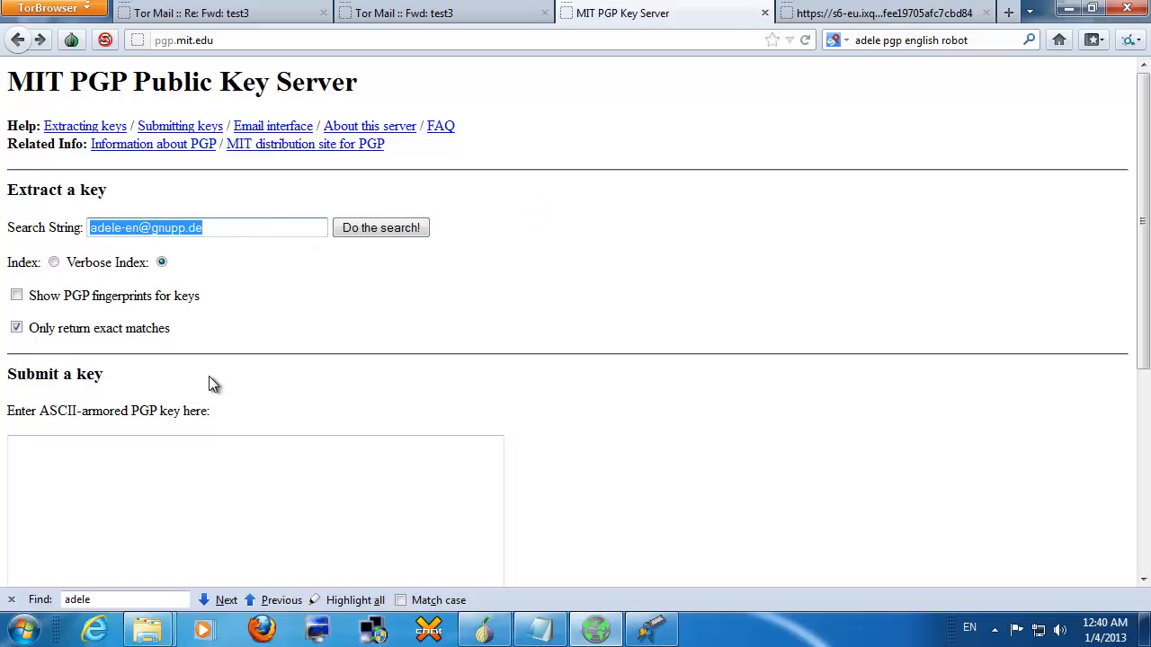
{"action": "left_click", "coordinate": [373, 235]}
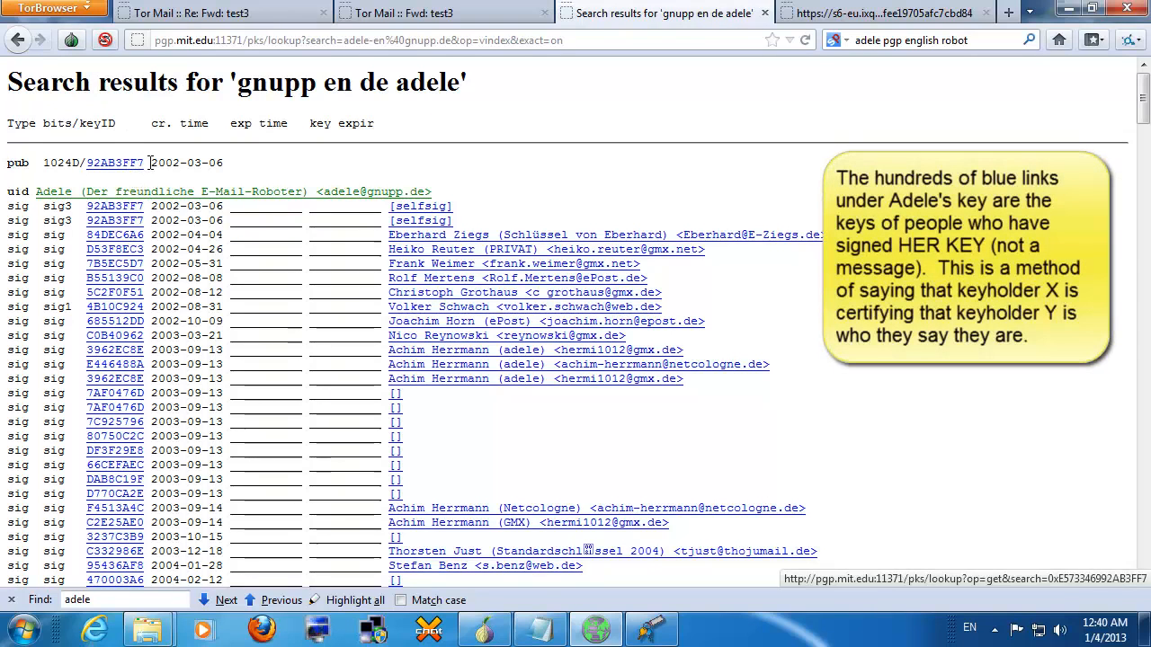
{"action": "mouse_move", "coordinate": [150, 163]}
{"action": "left_mouse_down"}
{"action": "mouse_move", "coordinate": [7, 163]}
{"action": "mouse_move", "coordinate": [150, 163]}
{"action": "left_mouse_up"}
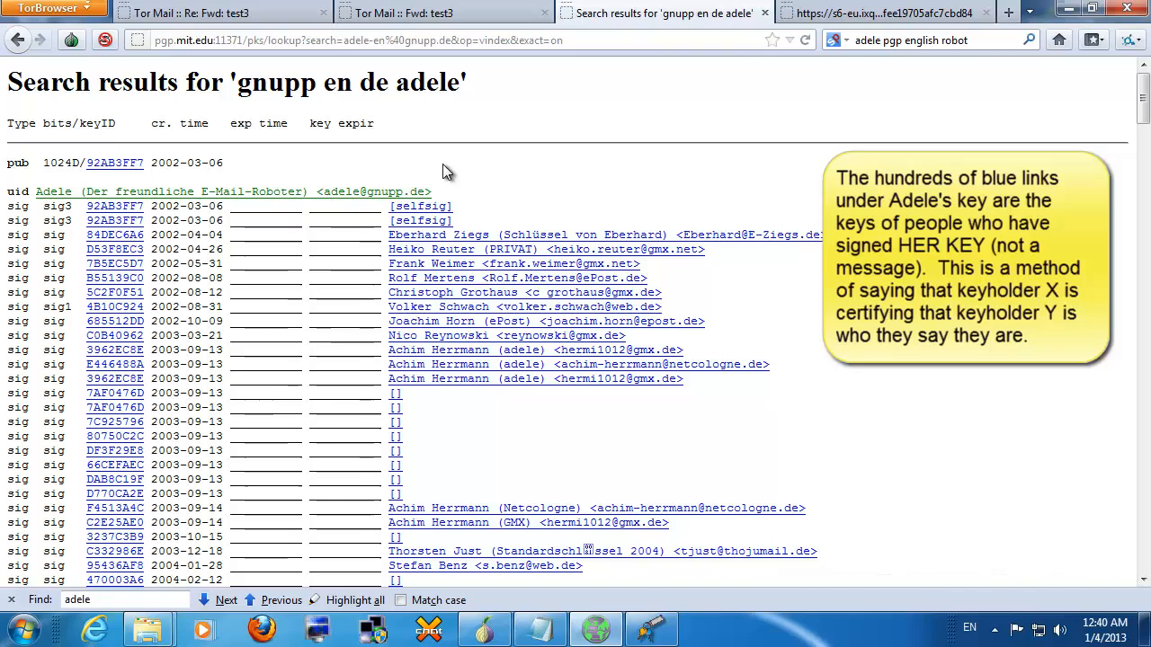
Step: Copy the JournoTest public key 7A675AEC to the clipboard from the Key Manager
{"action": "left_click", "coordinate": [652, 629]}
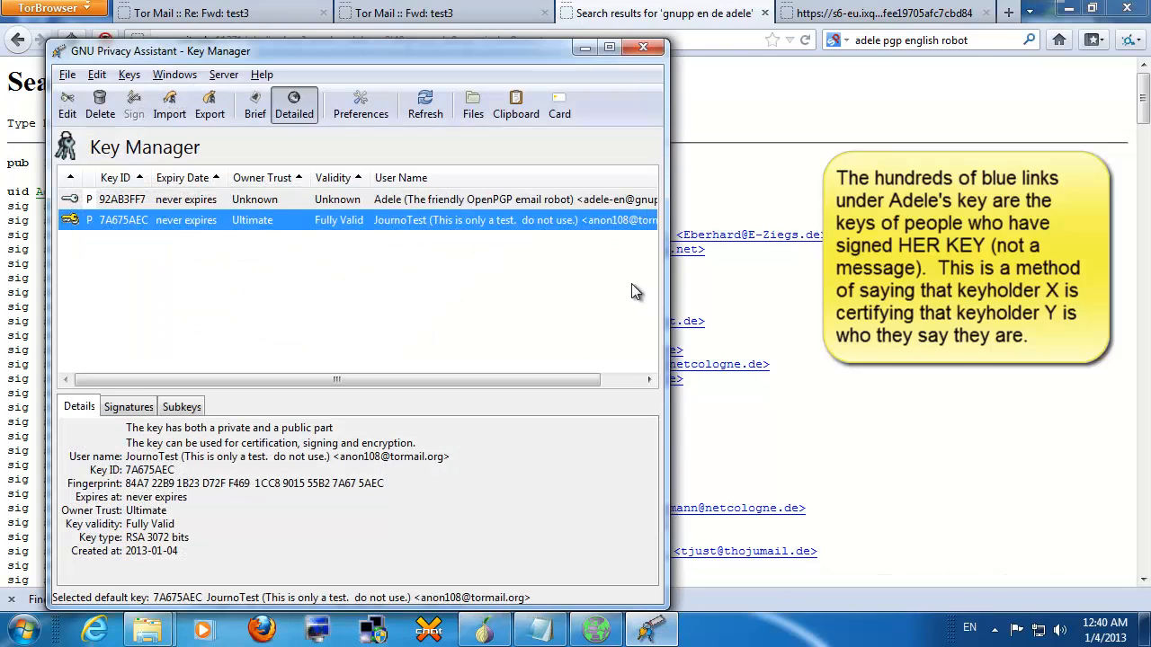
{"action": "right_click", "coordinate": [438, 227]}
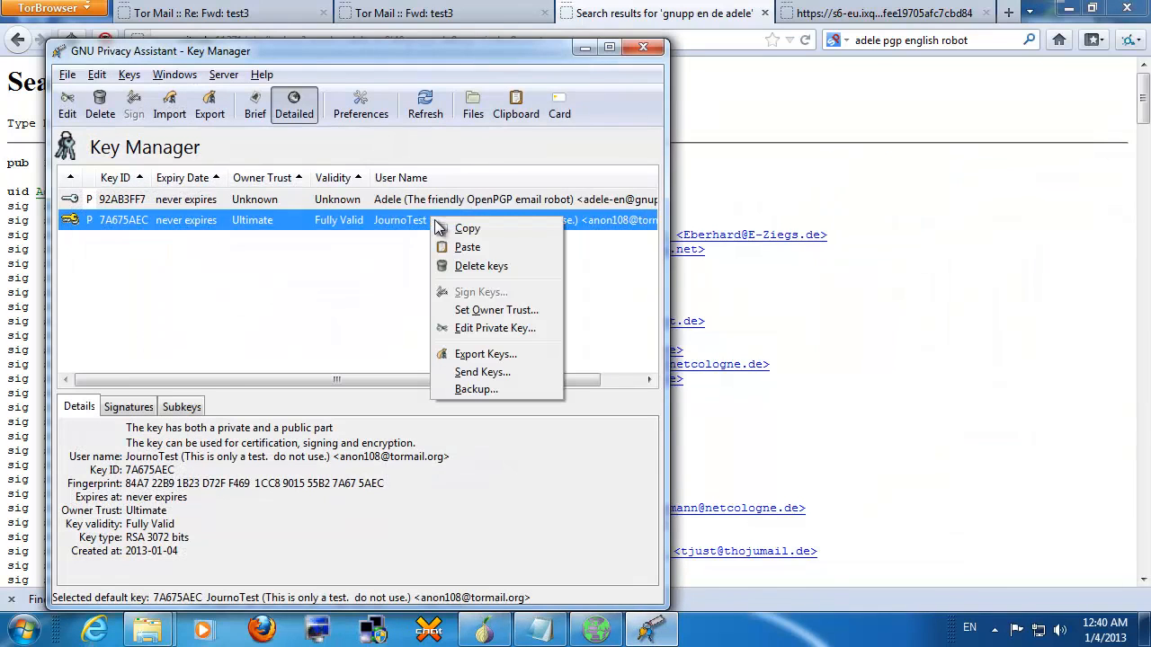
{"action": "left_click", "coordinate": [444, 231]}
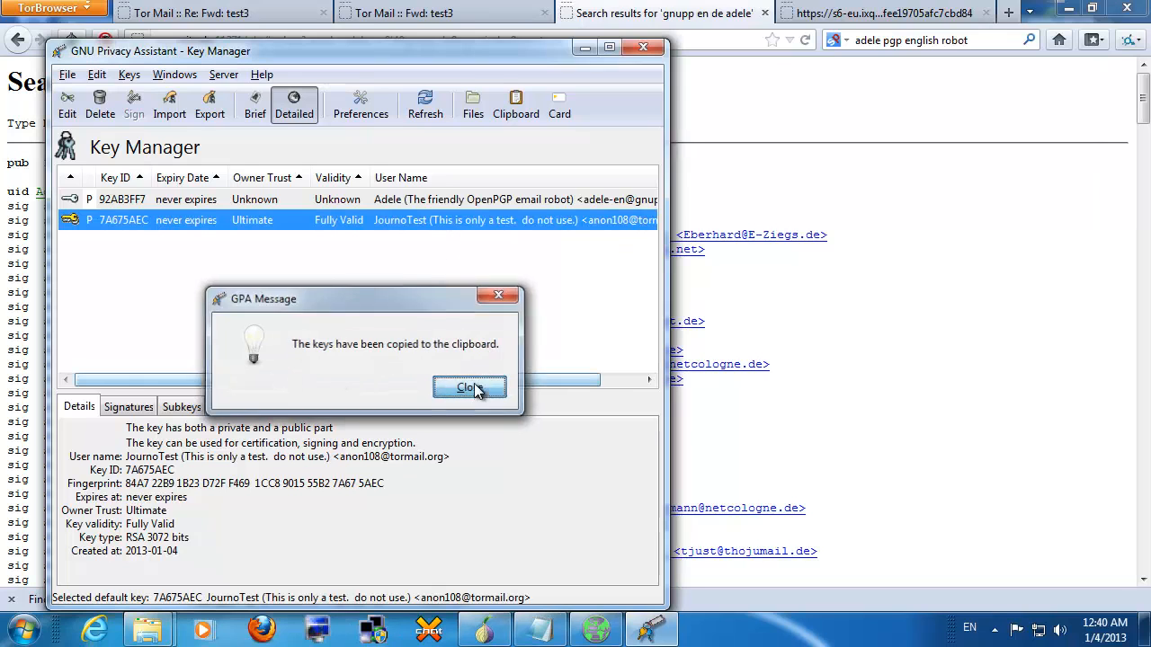
{"action": "left_click", "coordinate": [474, 383]}
{"action": "left_click", "coordinate": [539, 629]}
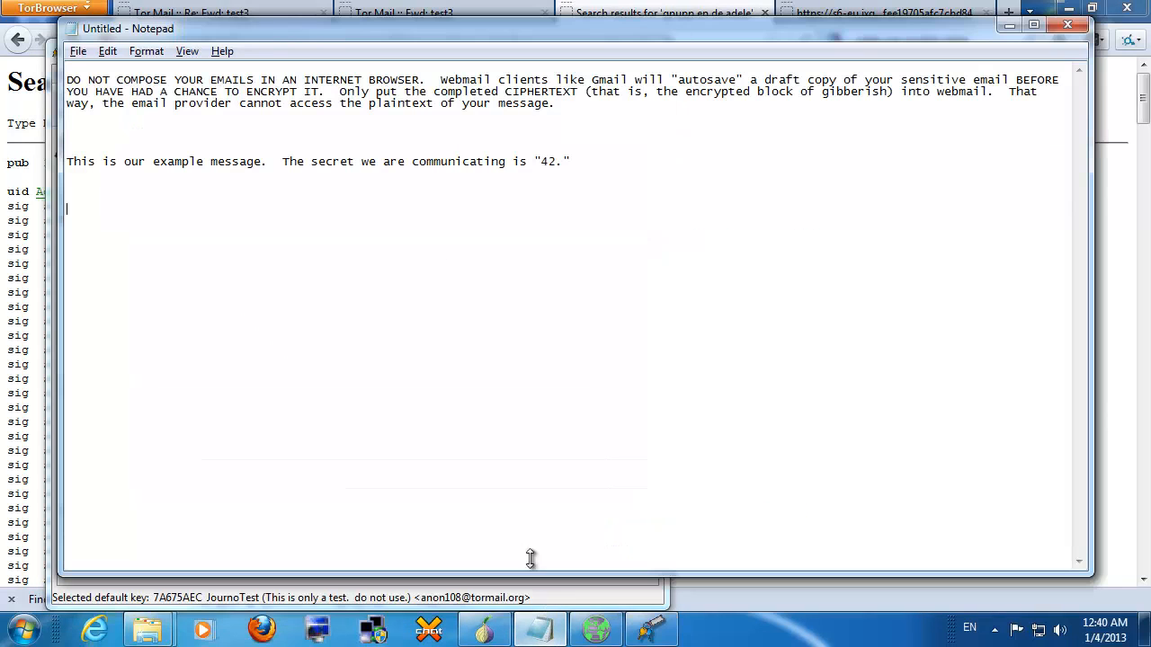
Step: Paste the JournoTest public key block into the Notepad note below the example message
{"action": "right_click", "coordinate": [490, 311]}
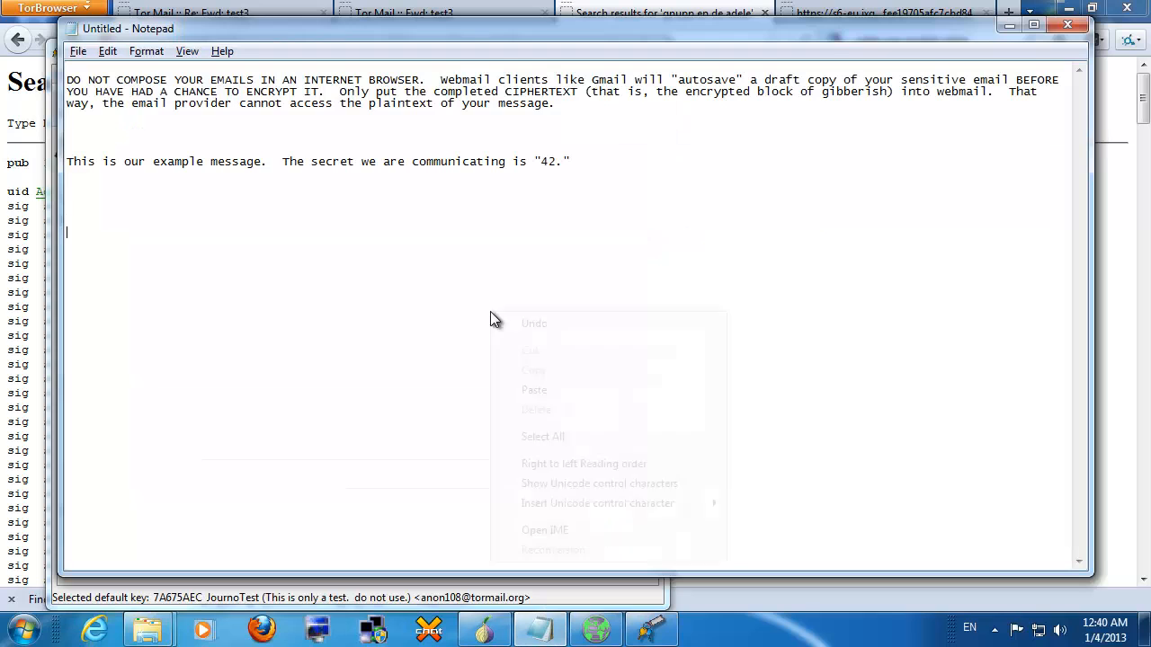
{"action": "left_click", "coordinate": [539, 385]}
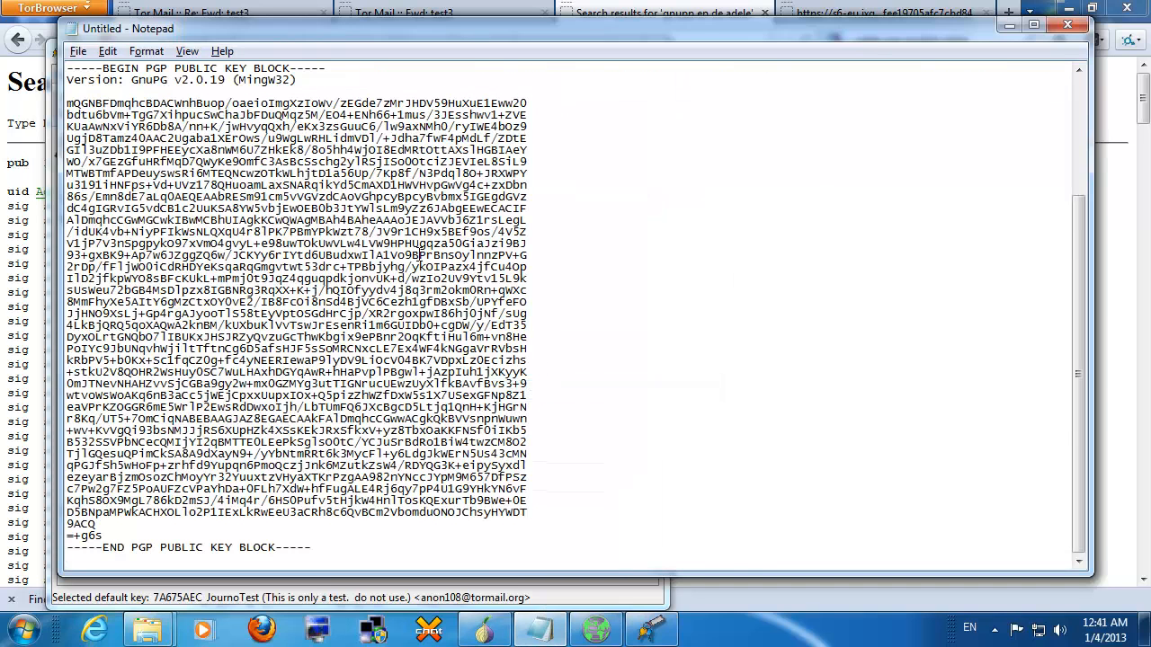
{"action": "left_click_drag", "start_coordinate": [68, 69], "coordinate": [131, 126]}
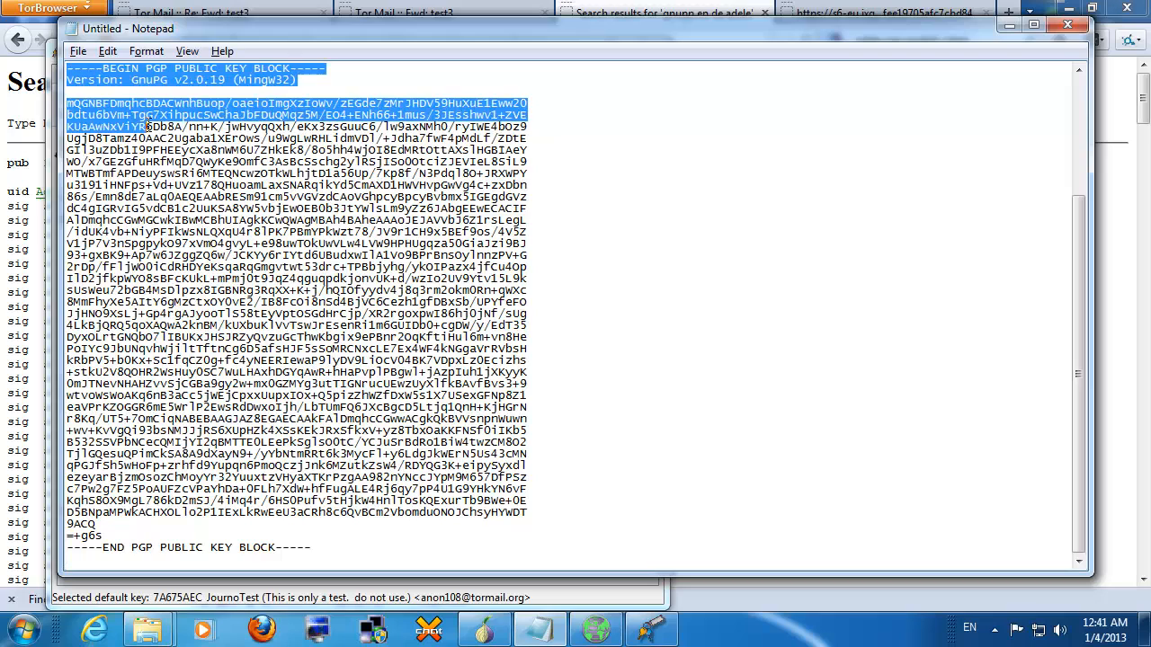
{"action": "left_click", "coordinate": [131, 114]}
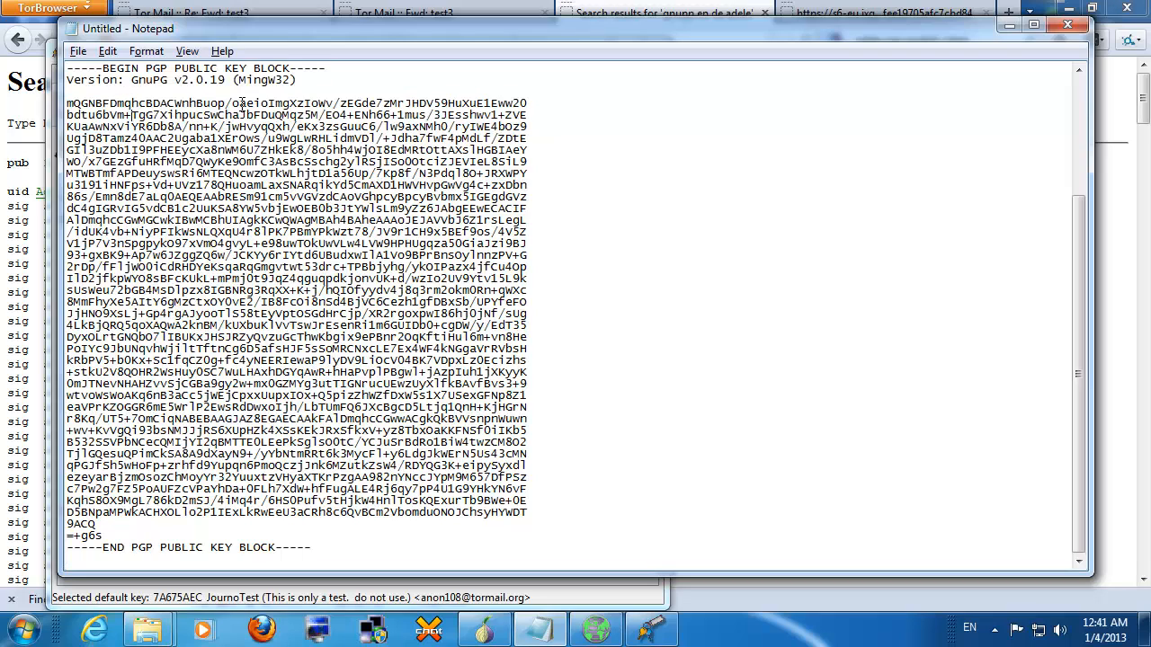
{"action": "left_click", "coordinate": [1107, 181]}
{"action": "left_click", "coordinate": [454, 14]}
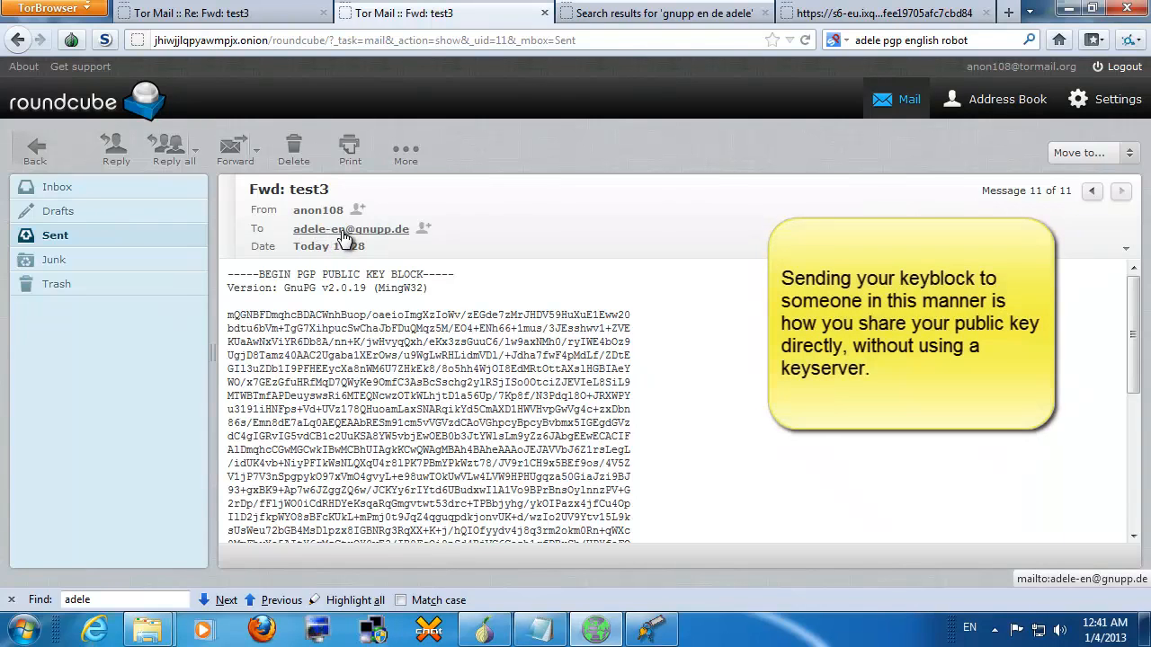
Step: Copy the encrypted PGP message from Adele's 'Re: Fwd: test3' reply in Tor Mail
{"action": "left_click_drag", "start_coordinate": [230, 274], "coordinate": [673, 521]}
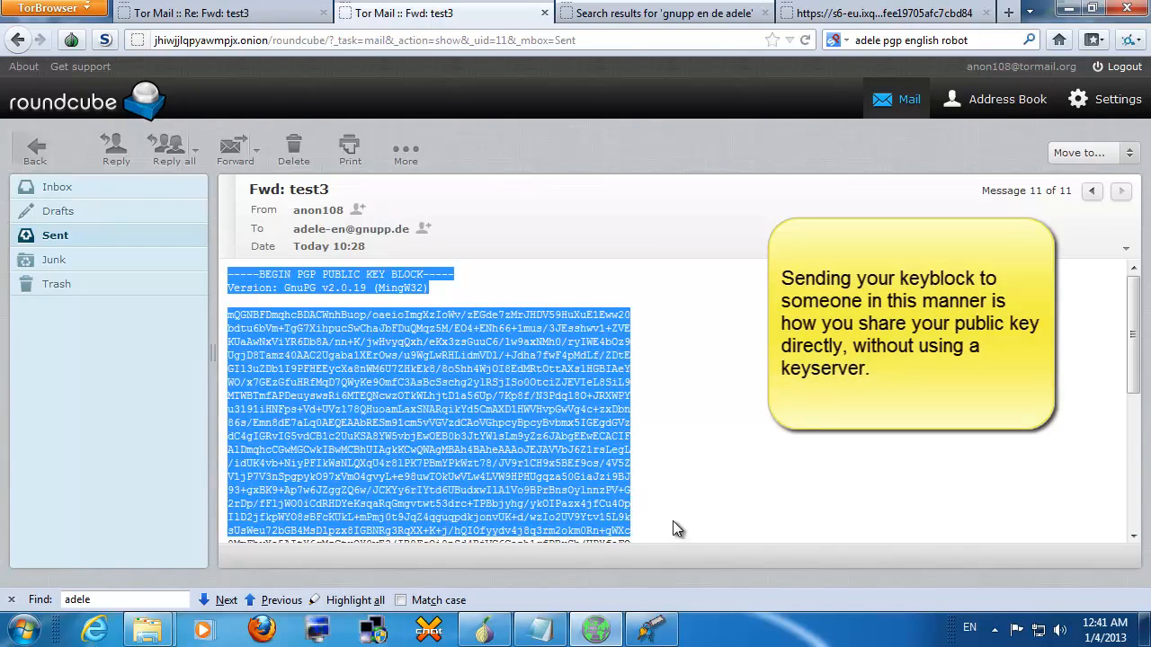
{"action": "left_click", "coordinate": [698, 441]}
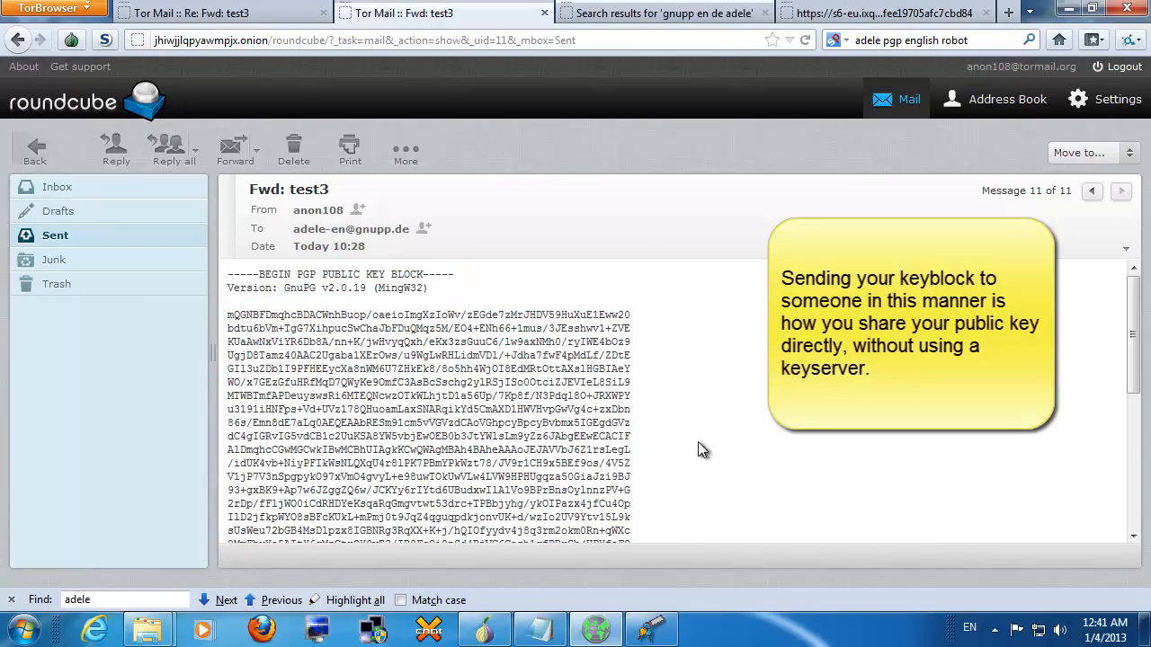
{"action": "left_click", "coordinate": [271, 17]}
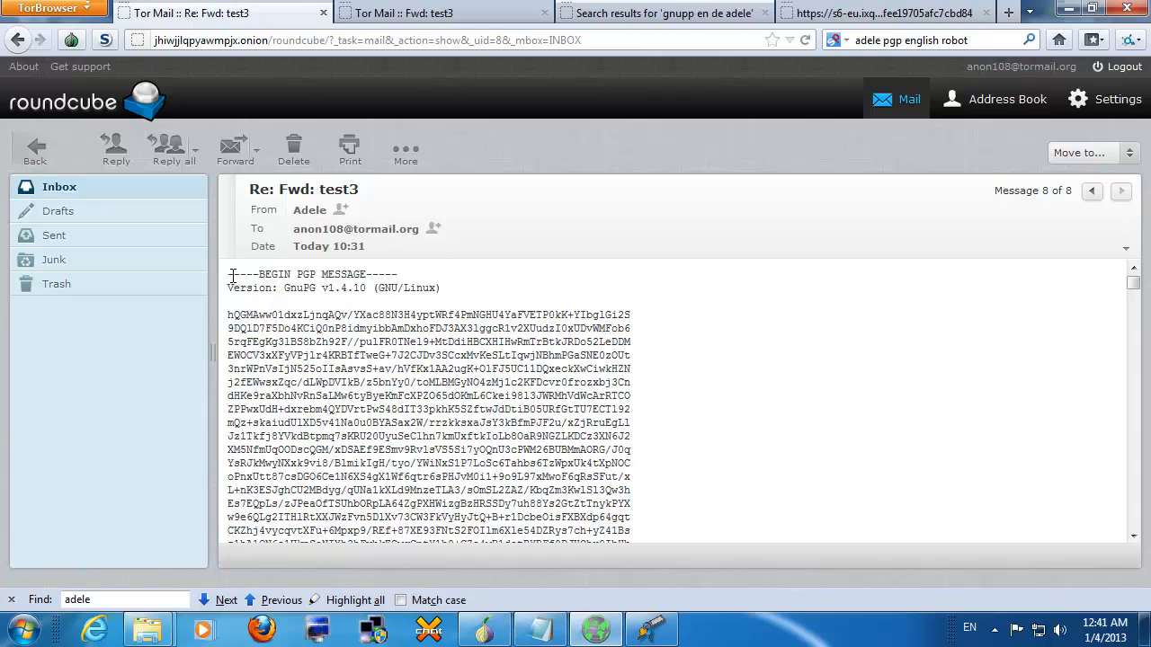
{"action": "left_click_drag", "start_coordinate": [228, 274], "coordinate": [555, 517]}
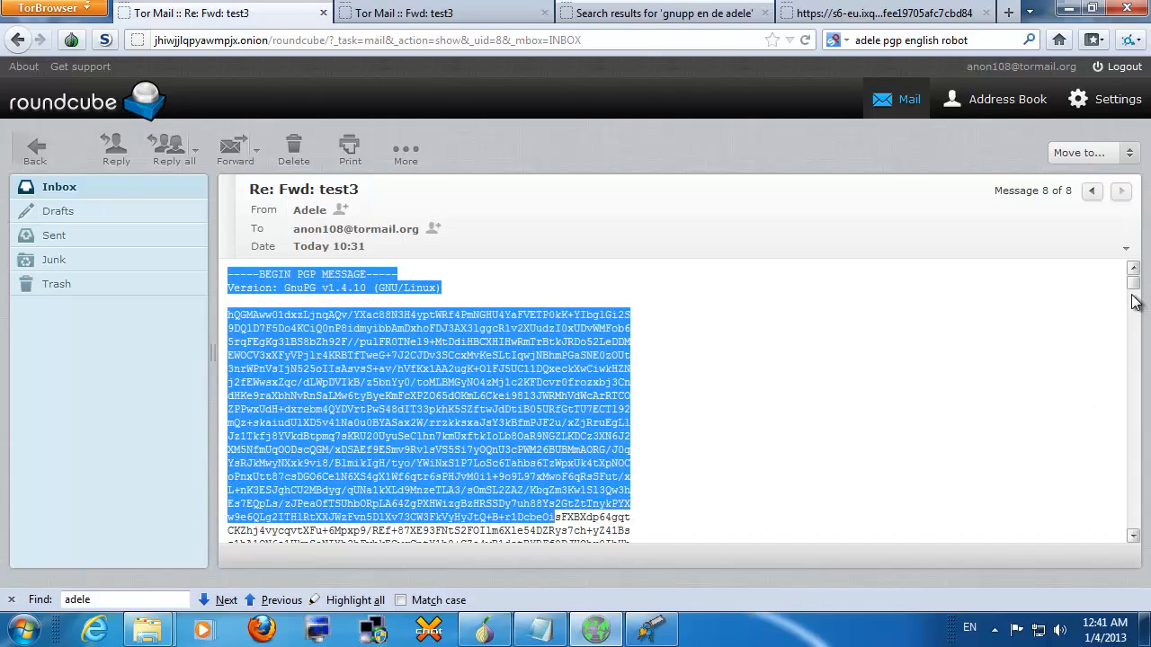
{"action": "left_click_drag", "start_coordinate": [1132, 286], "coordinate": [1124, 638]}
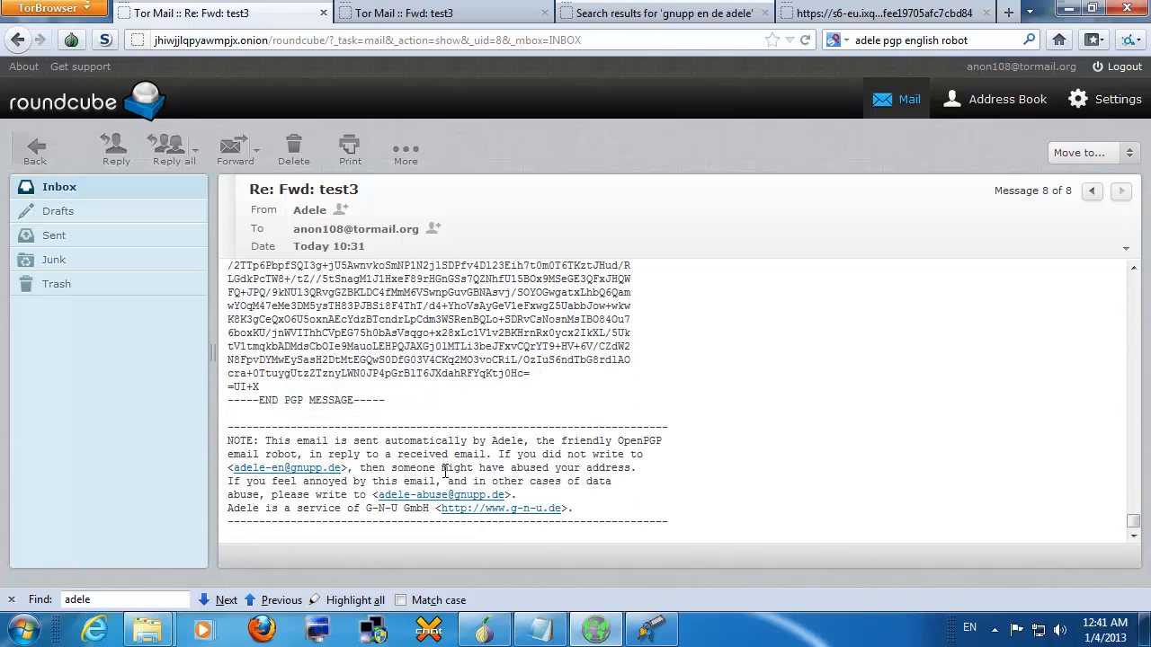
{"action": "left_click", "coordinate": [426, 401], "text": "shift"}
{"action": "right_click", "coordinate": [433, 364]}
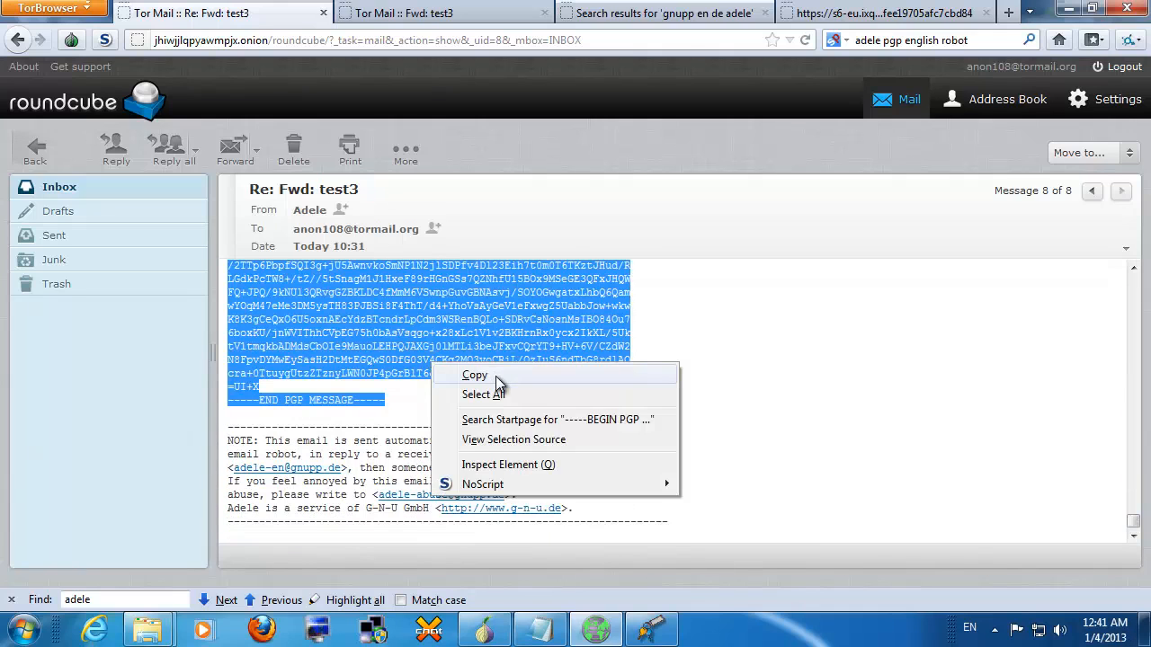
{"action": "left_click", "coordinate": [490, 378]}
{"action": "left_click", "coordinate": [645, 629]}
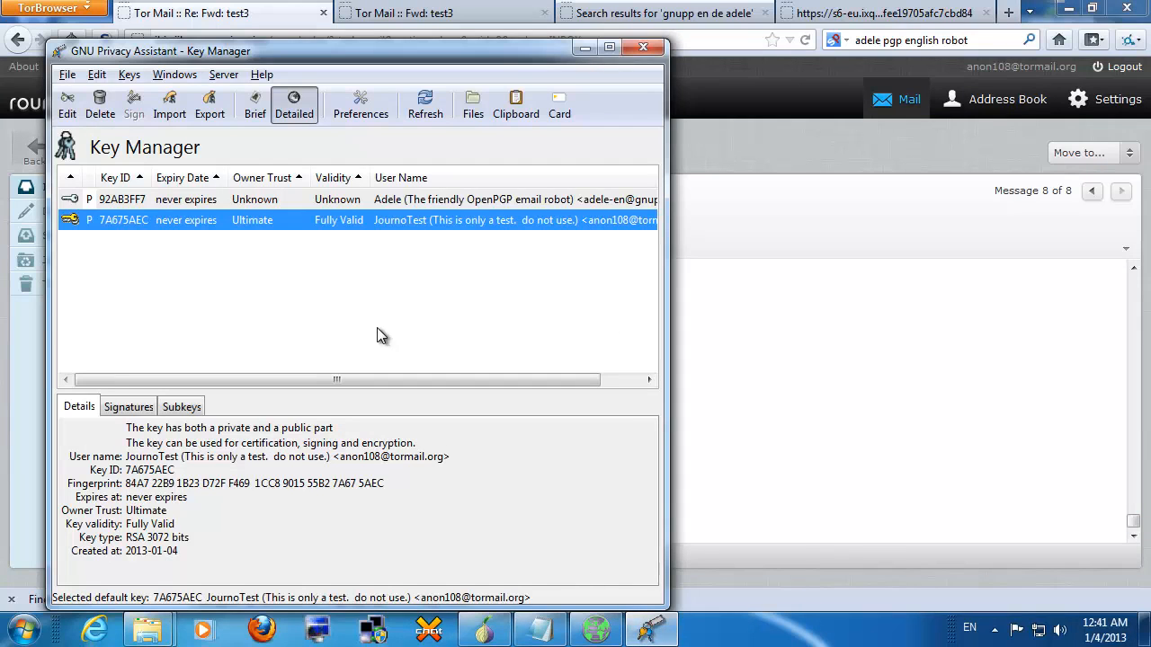
Step: Paste Adele's PGP message into the GPA Clipboard and decrypt it
{"action": "left_click", "coordinate": [176, 75]}
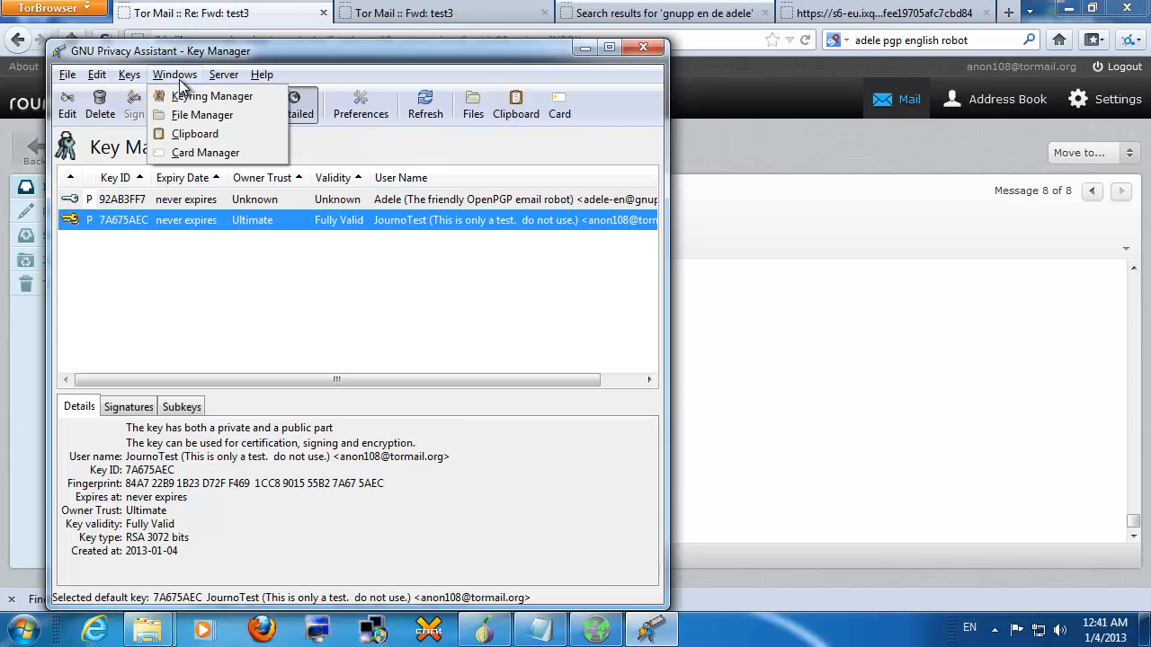
{"action": "left_click", "coordinate": [184, 133]}
{"action": "right_click", "coordinate": [302, 330]}
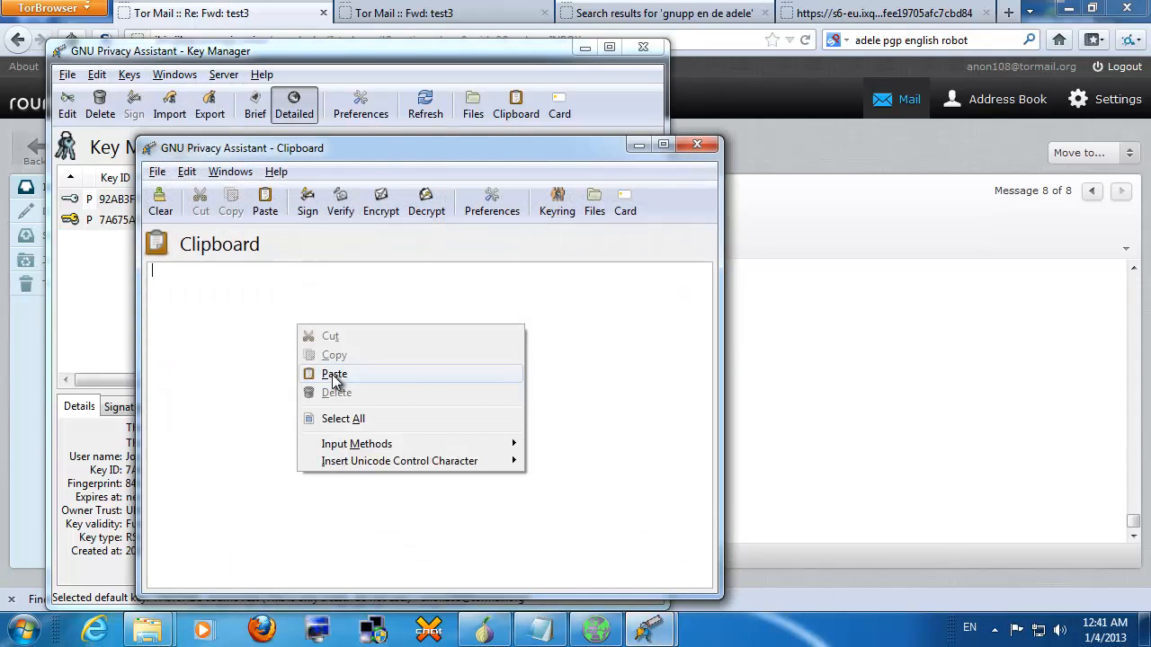
{"action": "left_click", "coordinate": [369, 374]}
{"action": "left_click", "coordinate": [427, 201]}
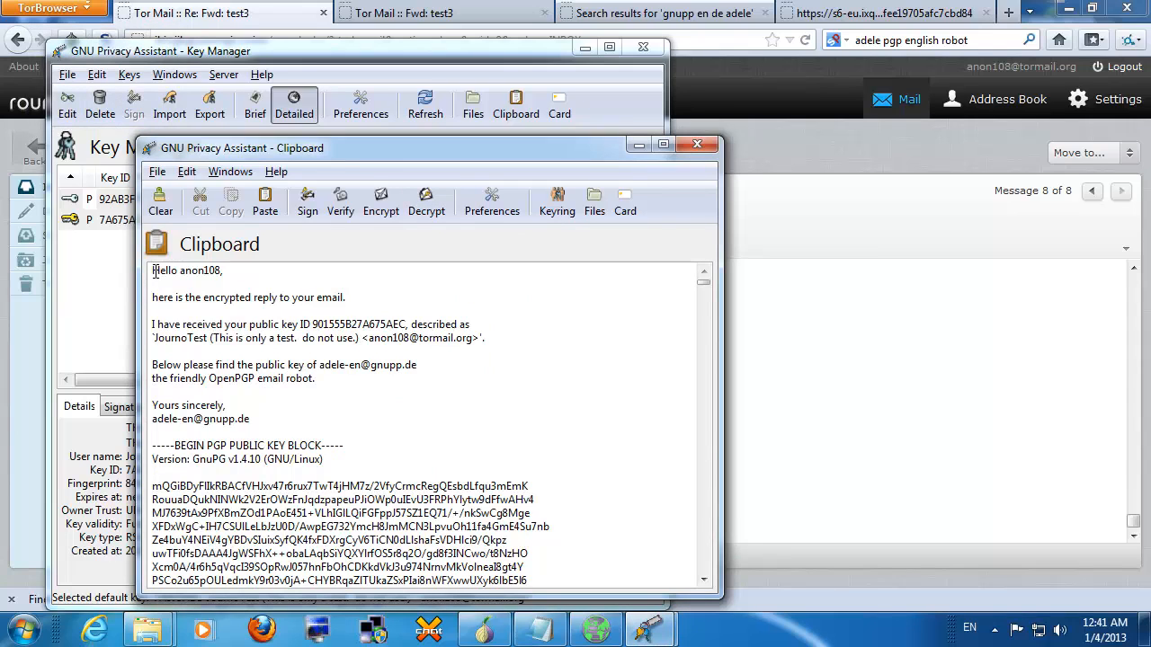
Step: Review the decrypted reply's greeting, signature line and attached public key block
{"action": "left_click_drag", "start_coordinate": [151, 270], "coordinate": [526, 351]}
{"action": "left_click", "coordinate": [555, 399]}
{"action": "triple_click", "coordinate": [221, 419]}
{"action": "left_click", "coordinate": [252, 429]}
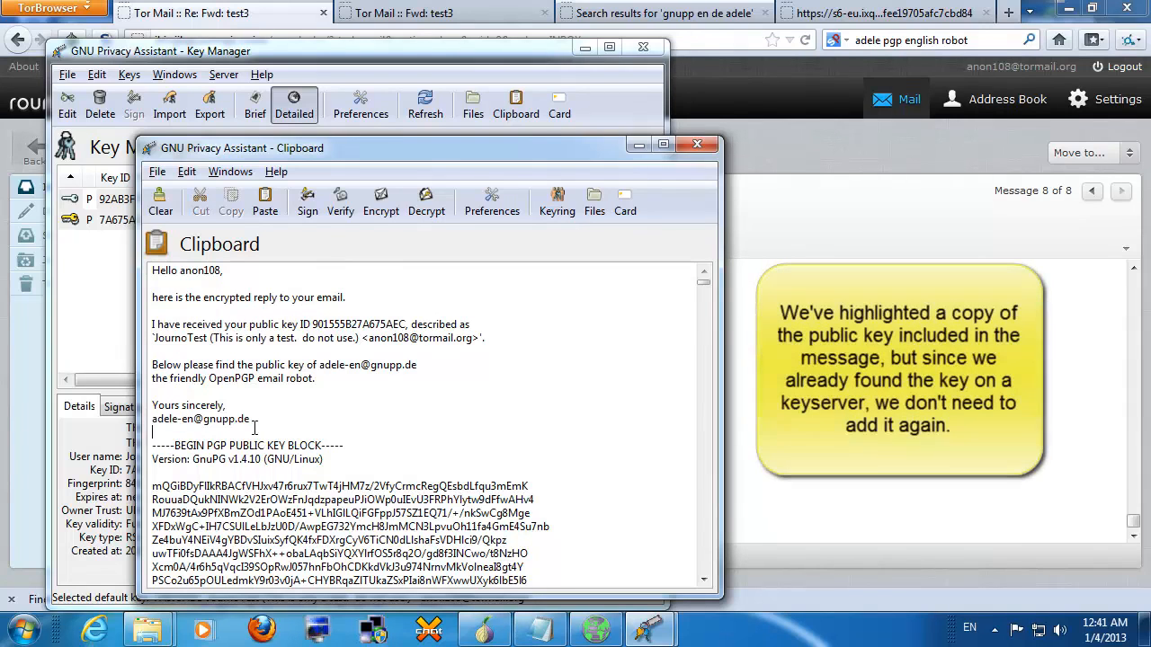
{"action": "left_click_drag", "start_coordinate": [155, 447], "coordinate": [549, 588]}
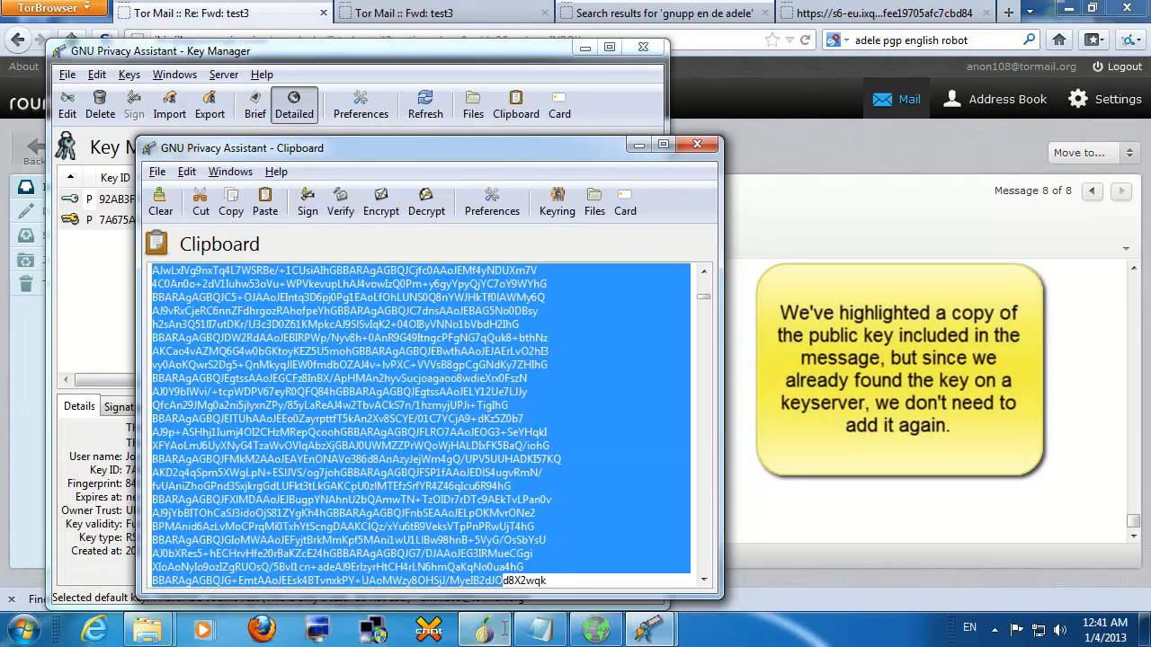
{"action": "left_click", "coordinate": [562, 458]}
Step: Close the GPA Clipboard and look over the EFF Legal Director's contact details page
{"action": "left_click", "coordinate": [697, 144]}
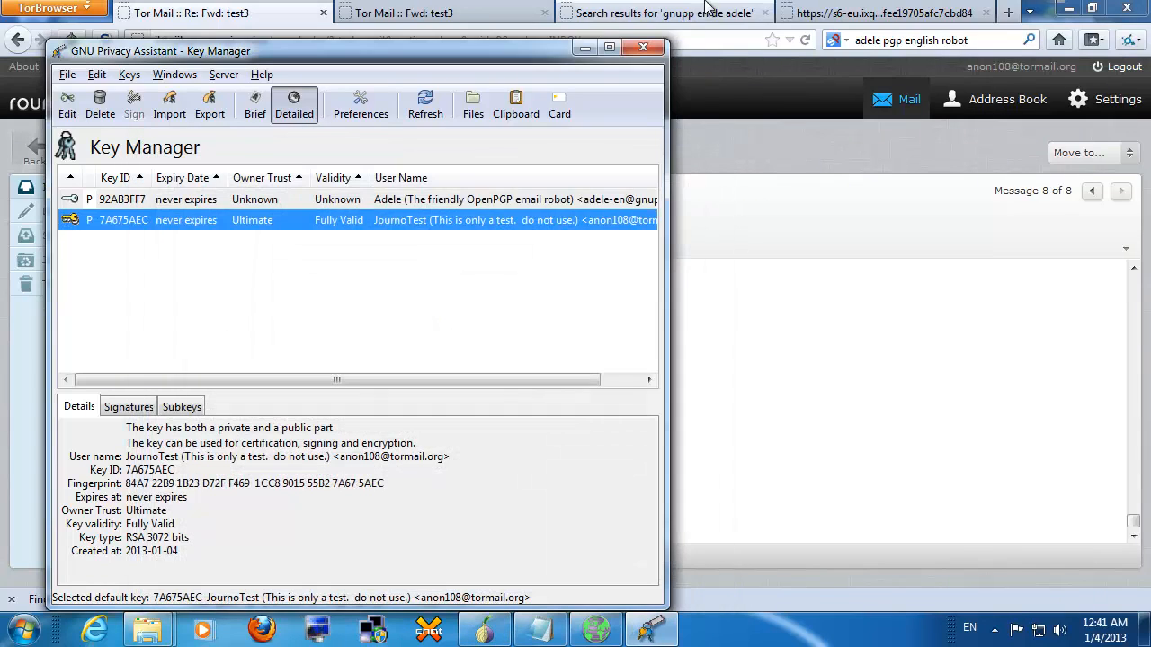
{"action": "mouse_move", "coordinate": [816, 17]}
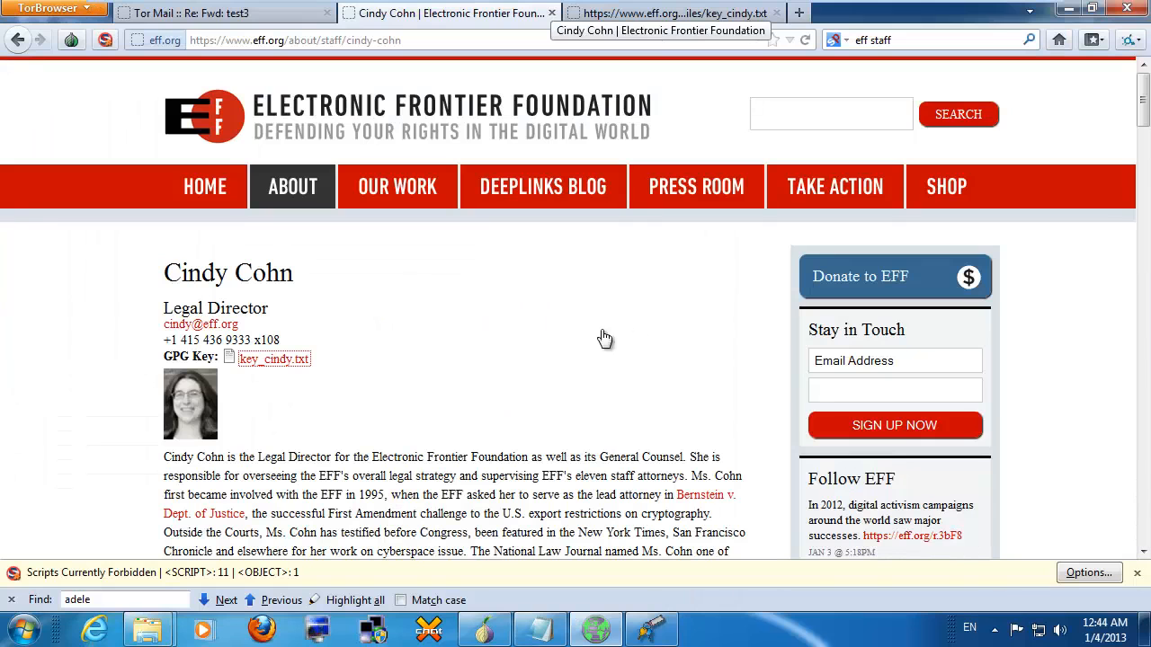
{"action": "left_click_drag", "start_coordinate": [410, 41], "coordinate": [190, 40]}
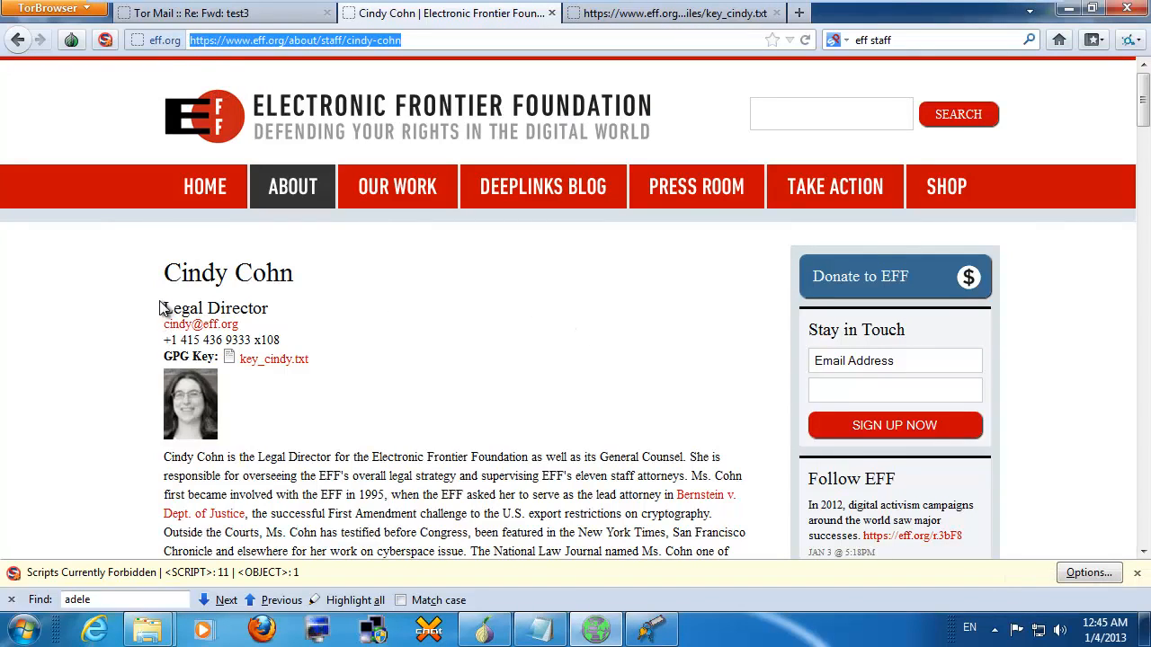
{"action": "triple_click", "coordinate": [160, 362]}
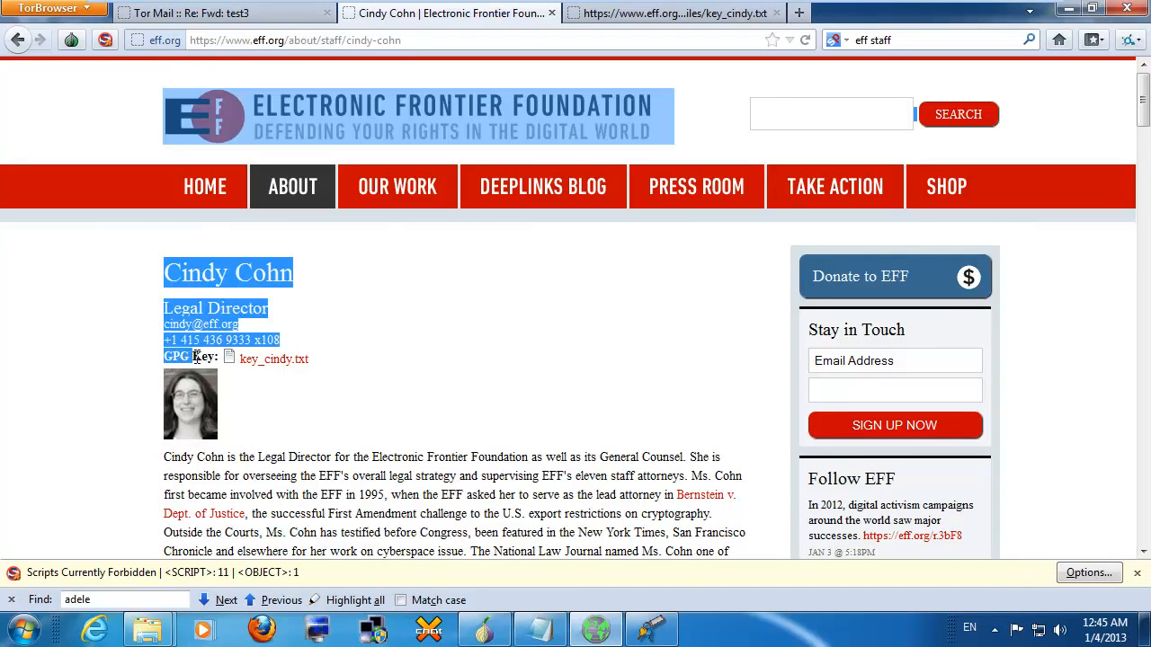
{"action": "left_click", "coordinate": [347, 358]}
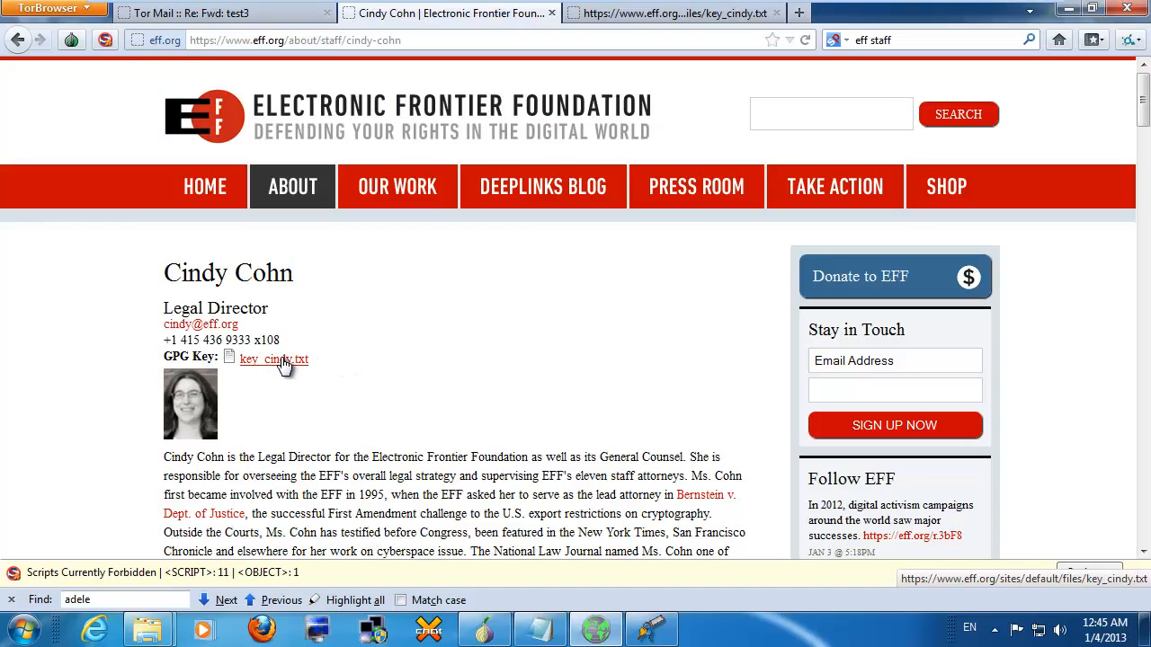
Step: Copy the complete PGP public key block from the key_cindy.txt page
{"action": "left_click", "coordinate": [615, 14]}
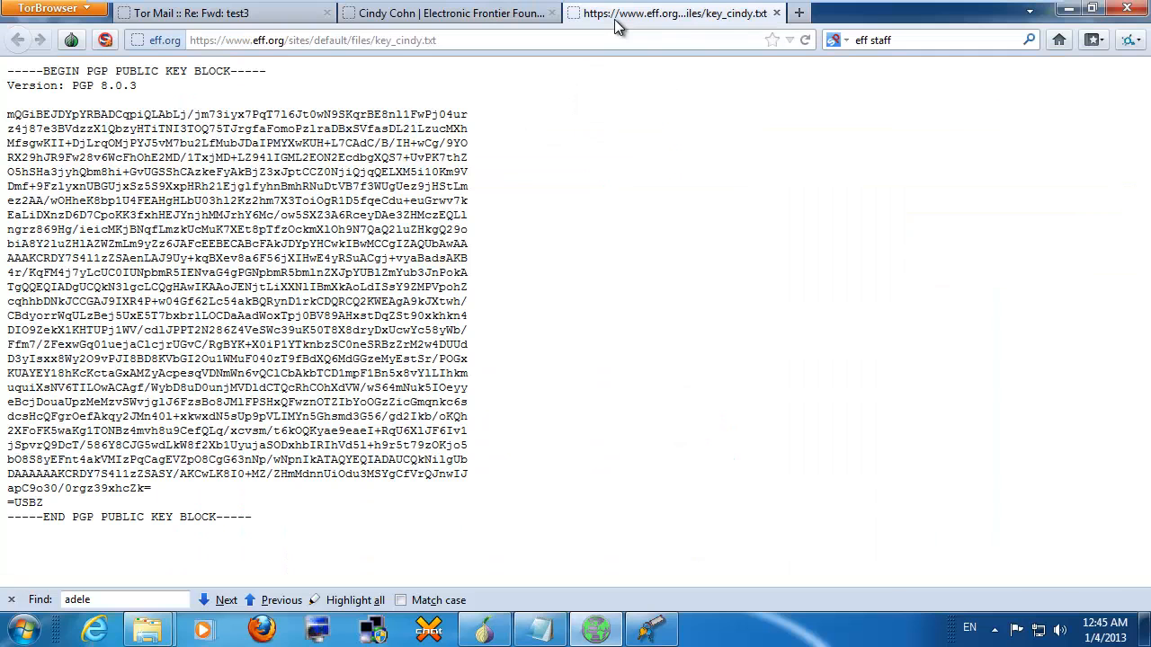
{"action": "left_click_drag", "start_coordinate": [303, 39], "coordinate": [463, 40]}
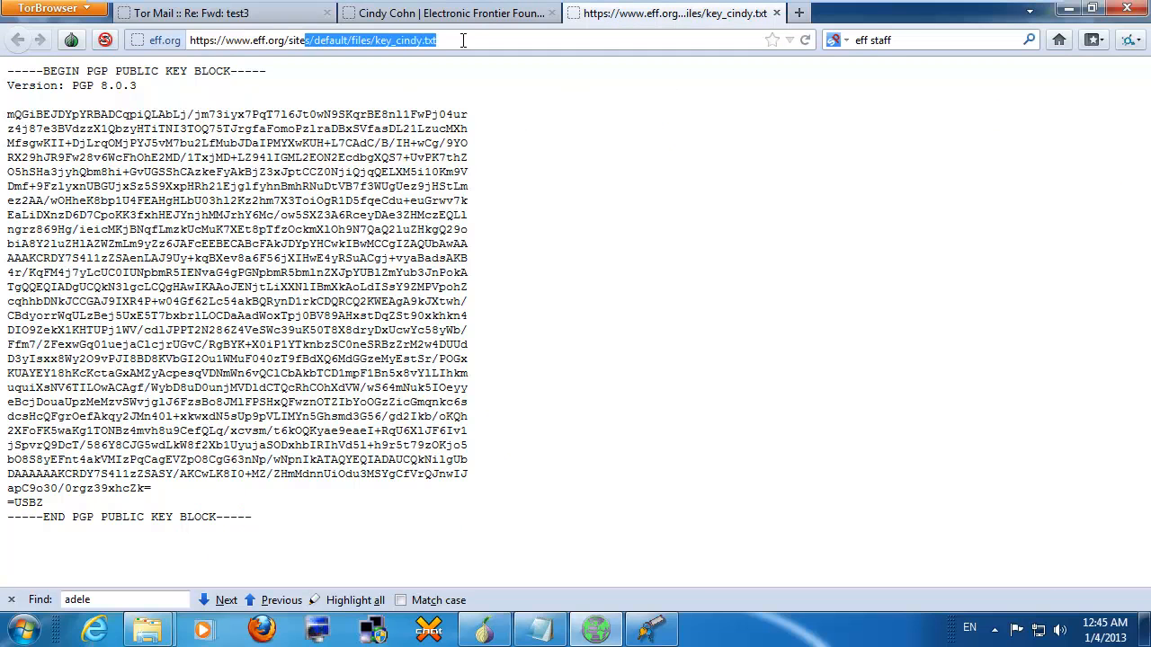
{"action": "left_click", "coordinate": [451, 39]}
{"action": "left_click", "coordinate": [11, 72]}
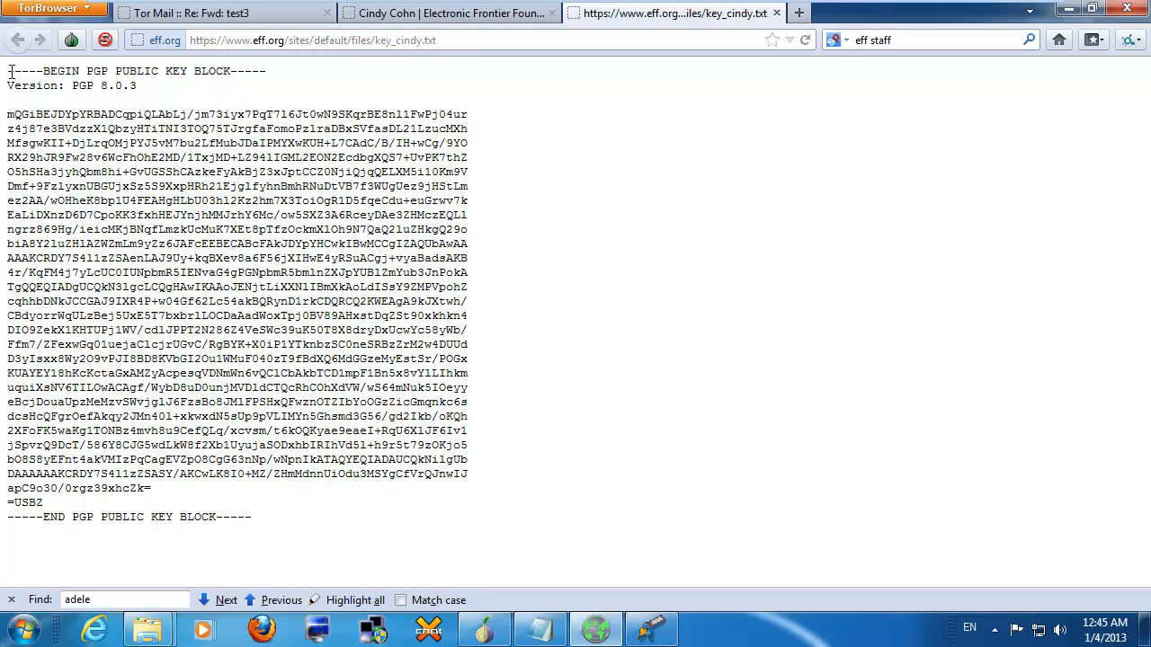
{"action": "left_click_drag", "start_coordinate": [11, 72], "coordinate": [455, 553]}
{"action": "right_click", "coordinate": [398, 391]}
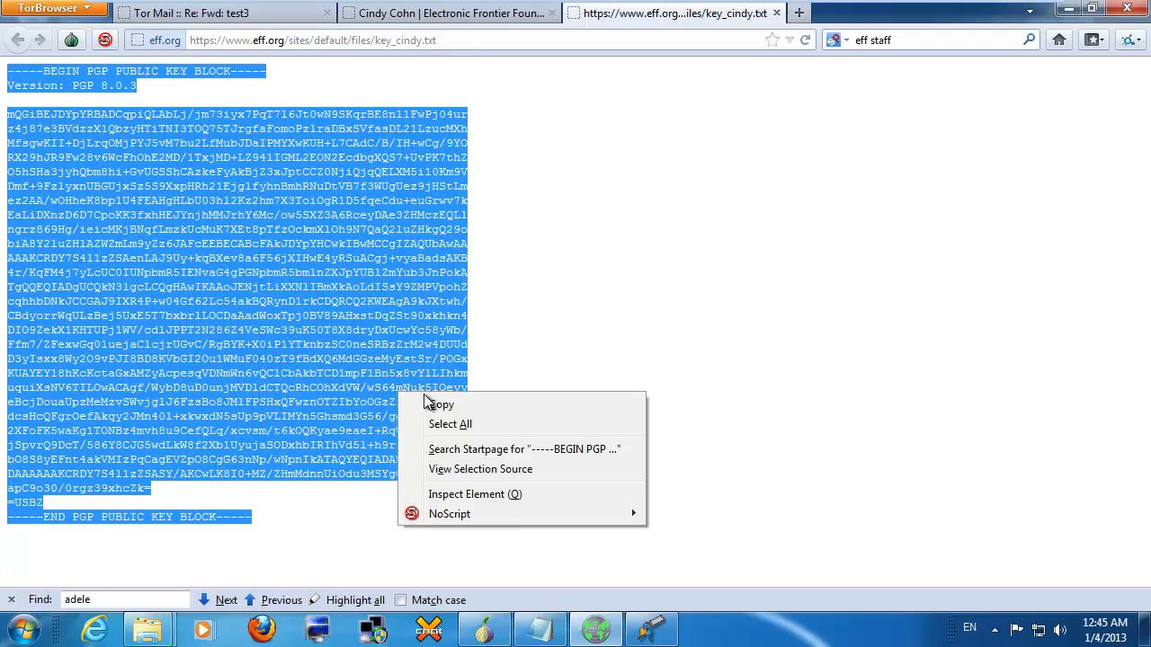
{"action": "left_click", "coordinate": [432, 401]}
{"action": "left_click", "coordinate": [649, 629]}
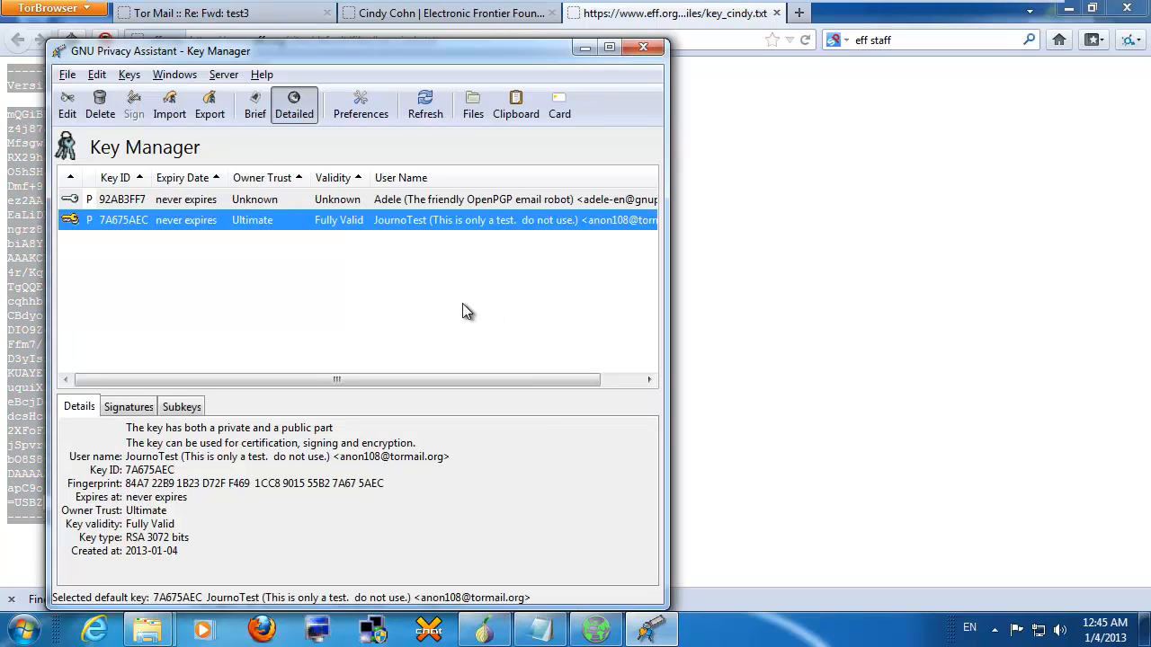
Step: Import the EFF Legal Director's public key D7365201 from the clipboard and select it
{"action": "key", "text": "ctrl+v"}
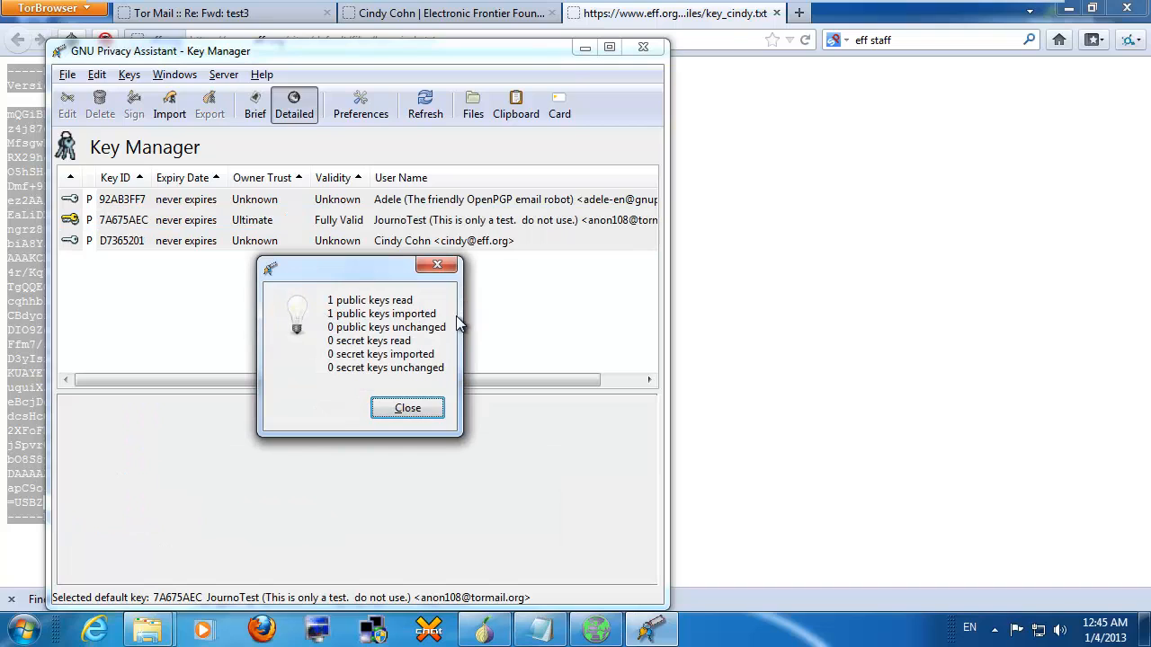
{"action": "left_click_drag", "start_coordinate": [424, 314], "coordinate": [305, 322]}
{"action": "left_click", "coordinate": [429, 411]}
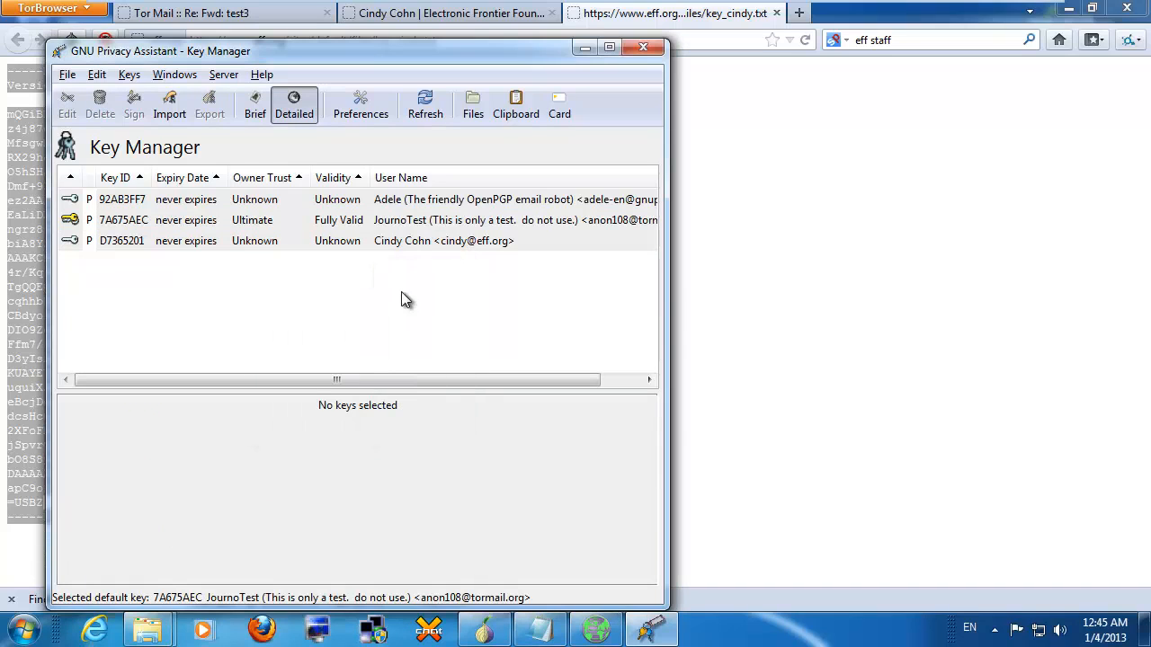
{"action": "left_click", "coordinate": [401, 243]}
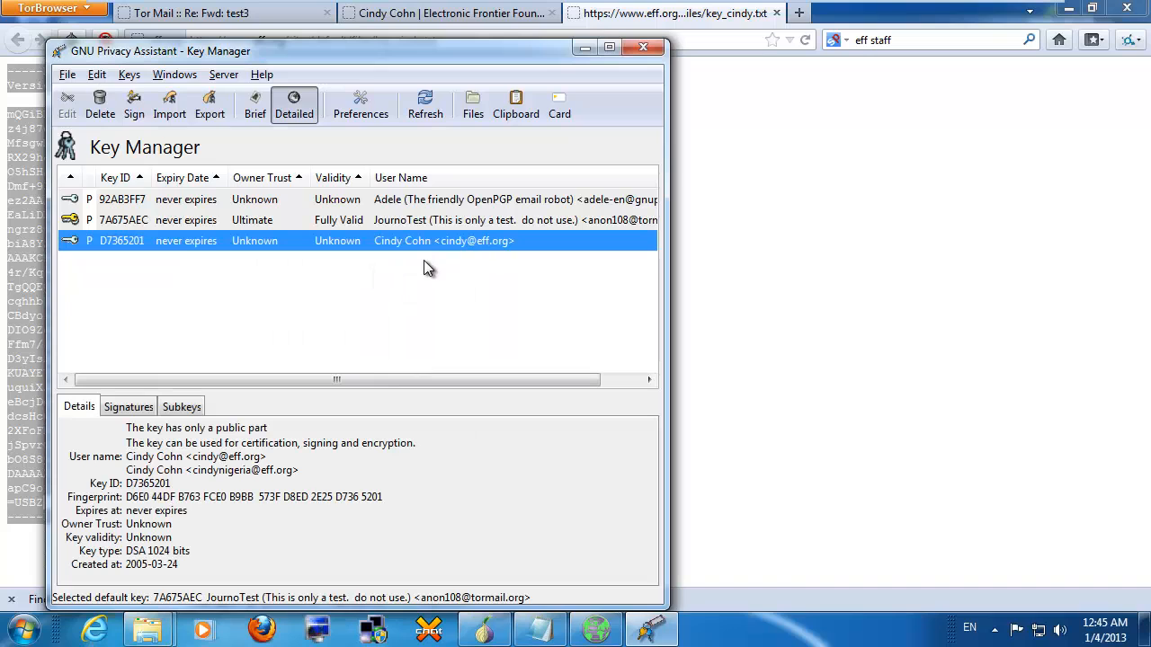
Step: Type a short secret greeting note in the Clipboard and encrypt it to key D7365201
{"action": "left_click", "coordinate": [177, 78]}
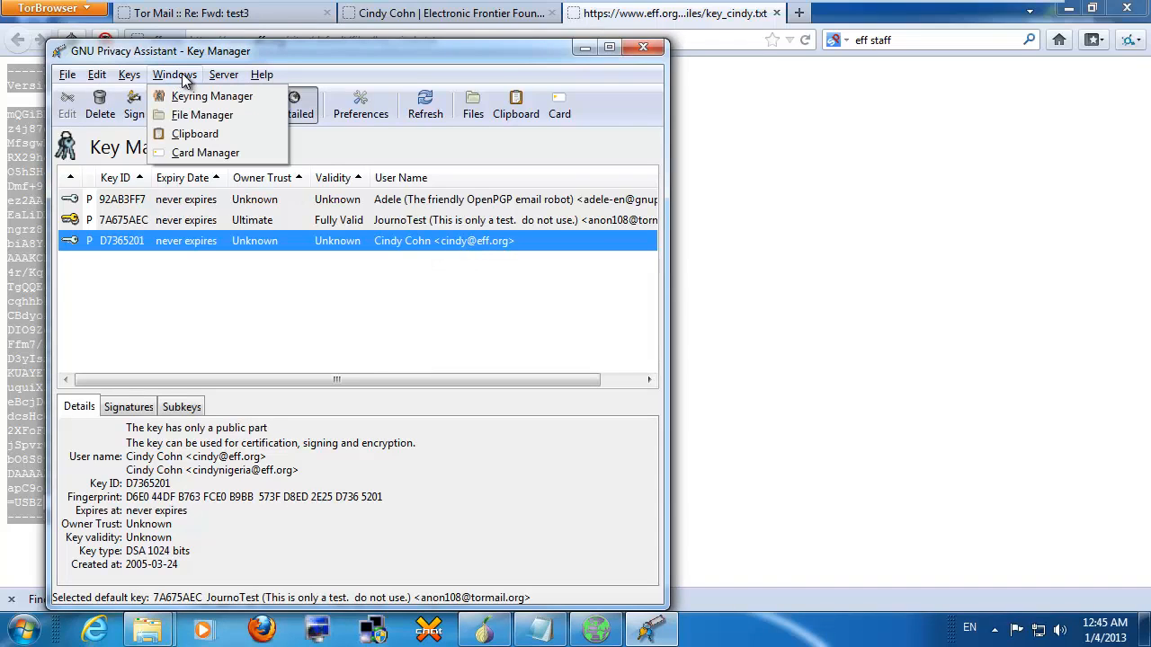
{"action": "left_click", "coordinate": [194, 133]}
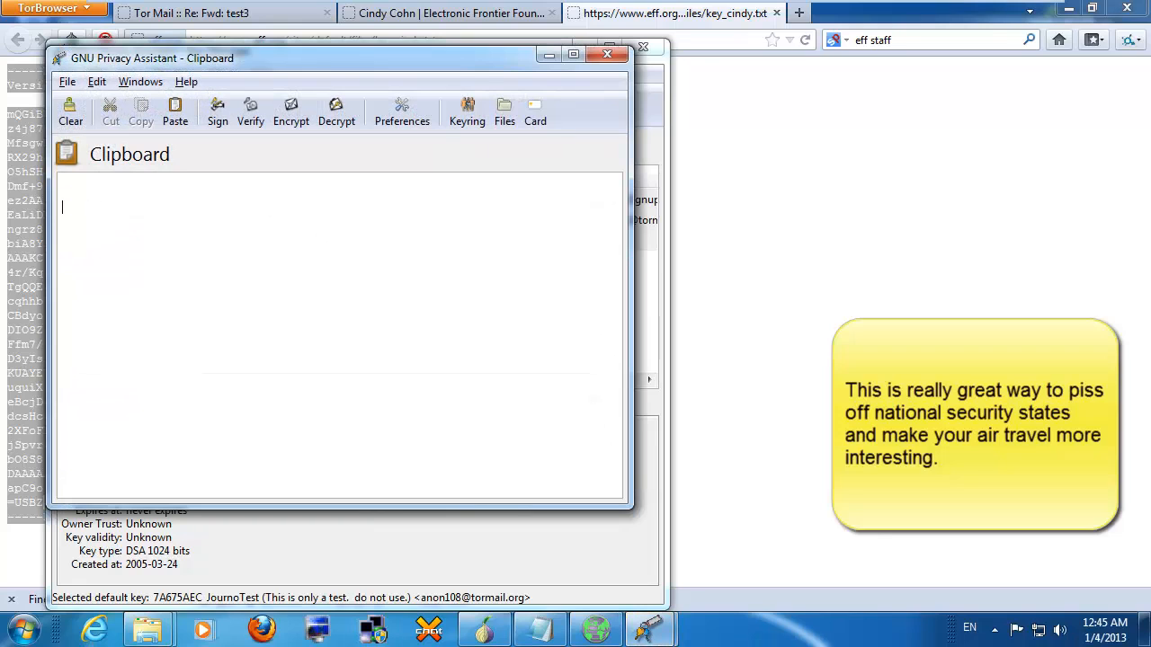
{"action": "type", "text": "Hi Cindy! T"}
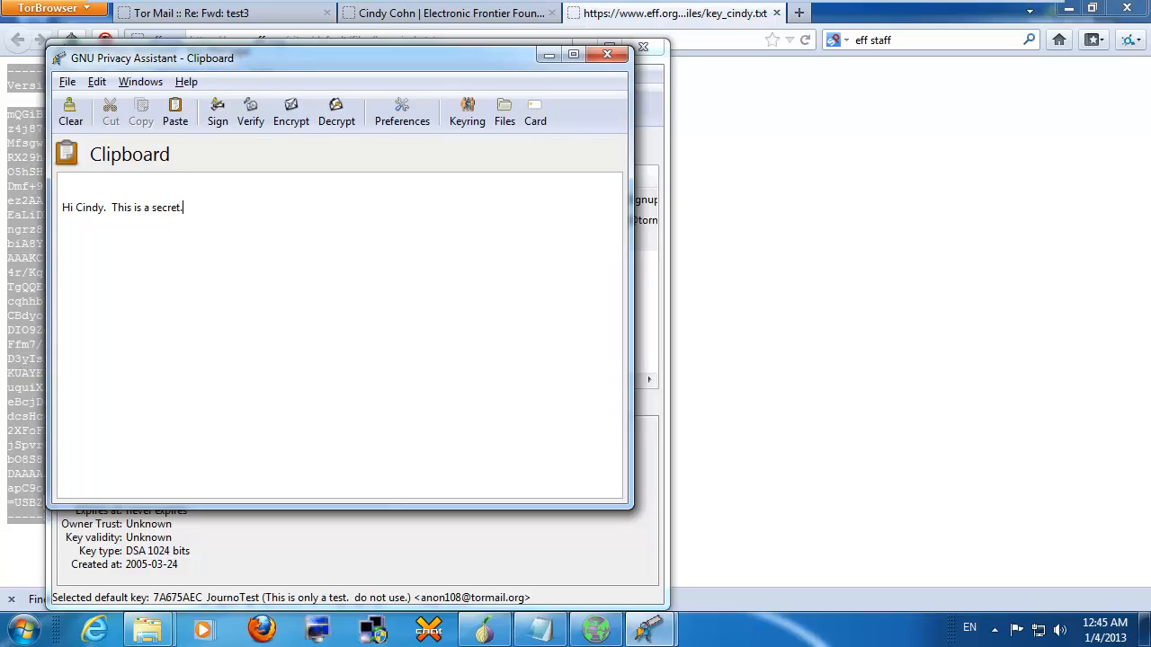
{"action": "left_click", "coordinate": [289, 114]}
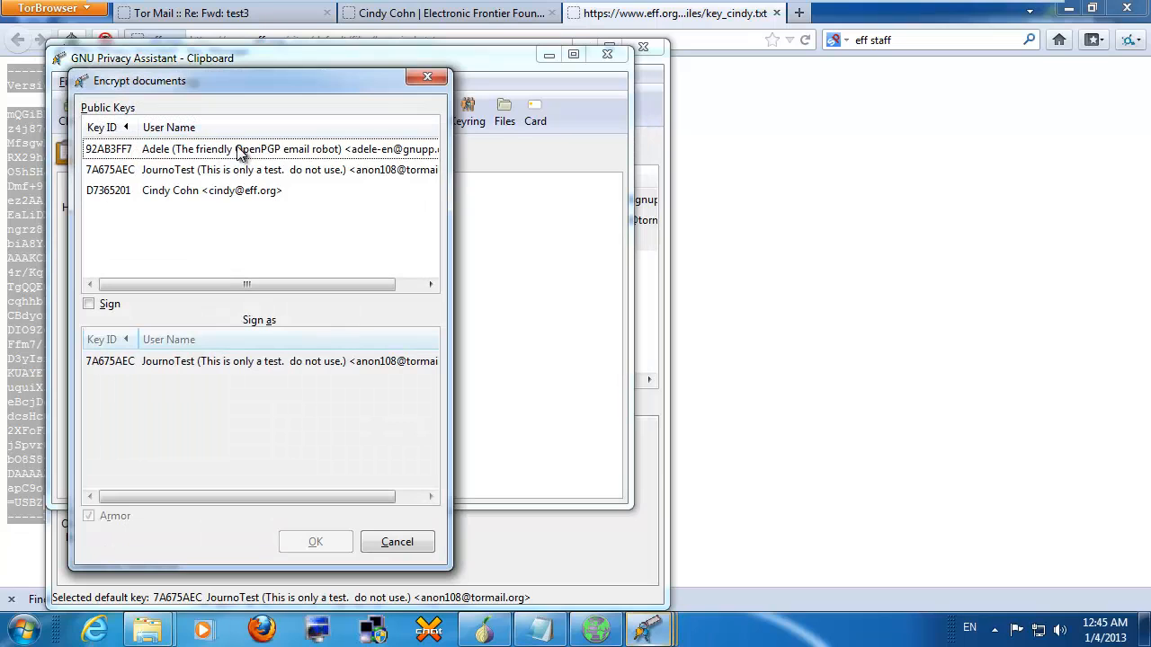
{"action": "left_click", "coordinate": [192, 192]}
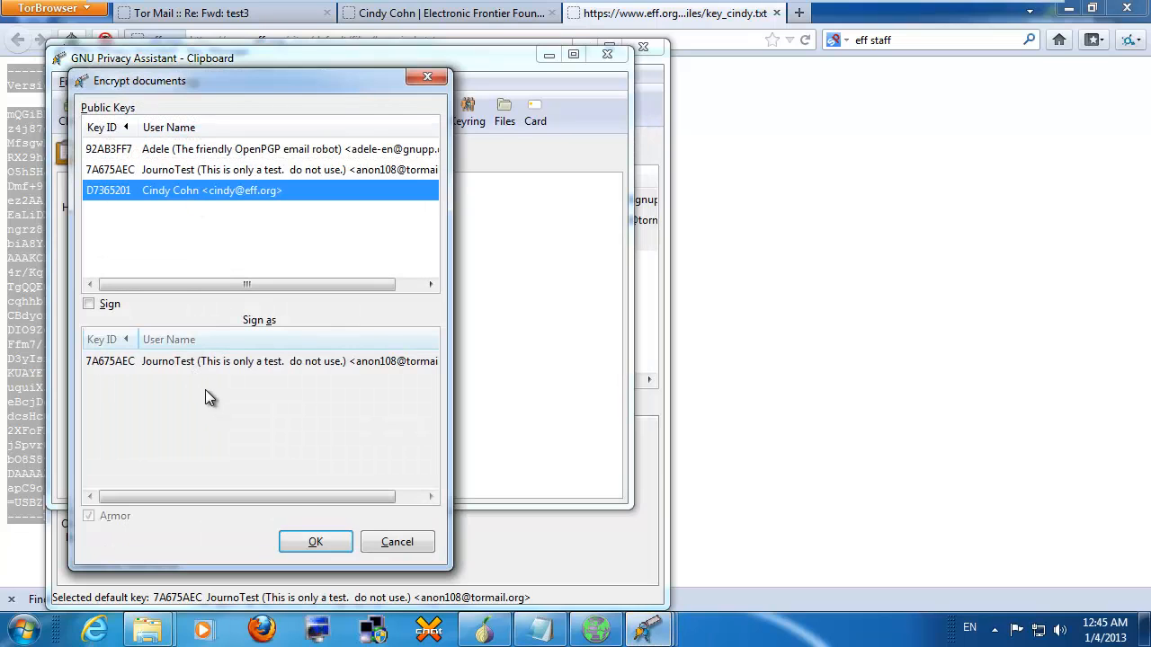
{"action": "left_click", "coordinate": [311, 541]}
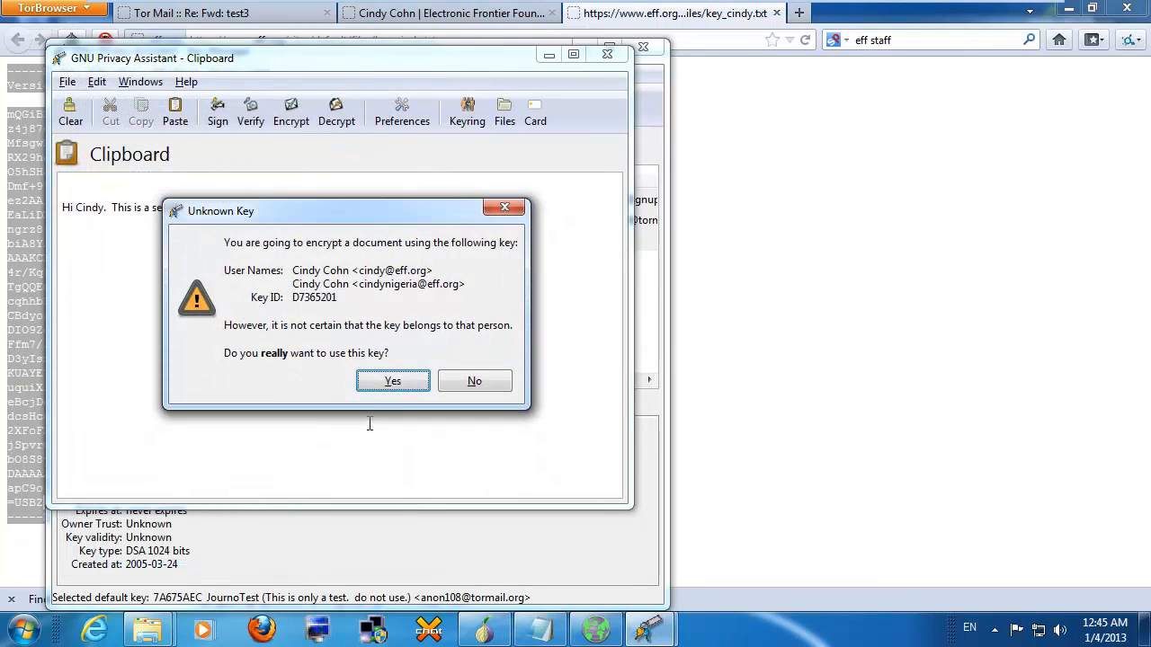
{"action": "left_click", "coordinate": [387, 385]}
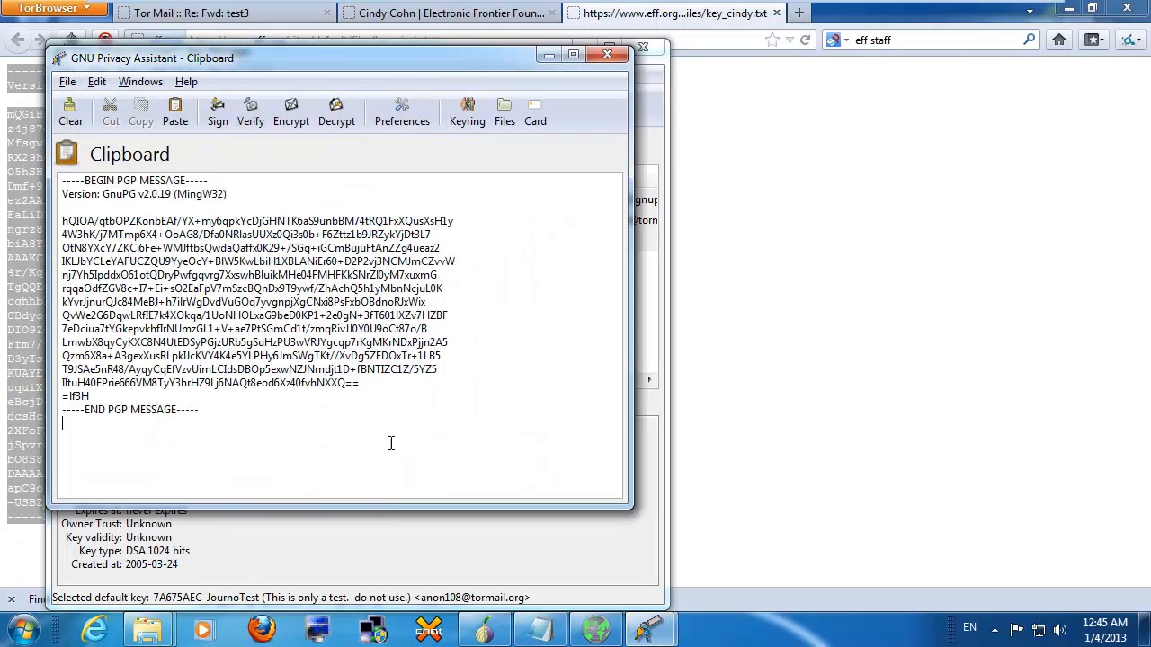
Step: Copy the resulting encrypted PGP message block
{"action": "left_click_drag", "start_coordinate": [390, 441], "coordinate": [3, 164]}
{"action": "right_click", "coordinate": [272, 219]}
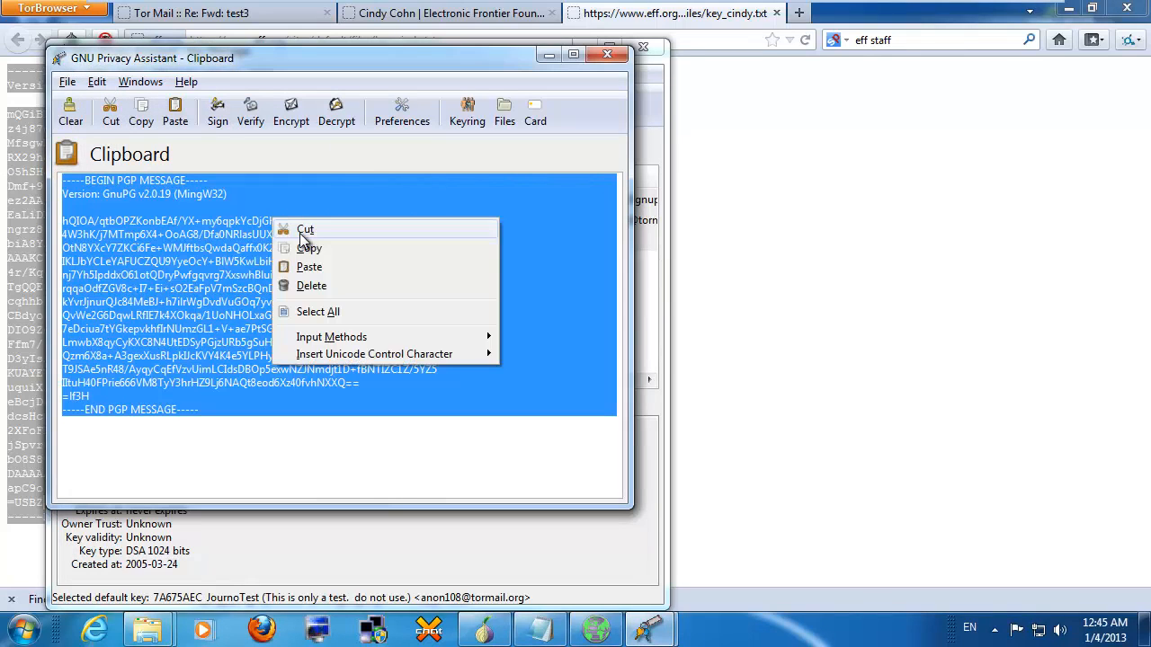
{"action": "left_click", "coordinate": [310, 250]}
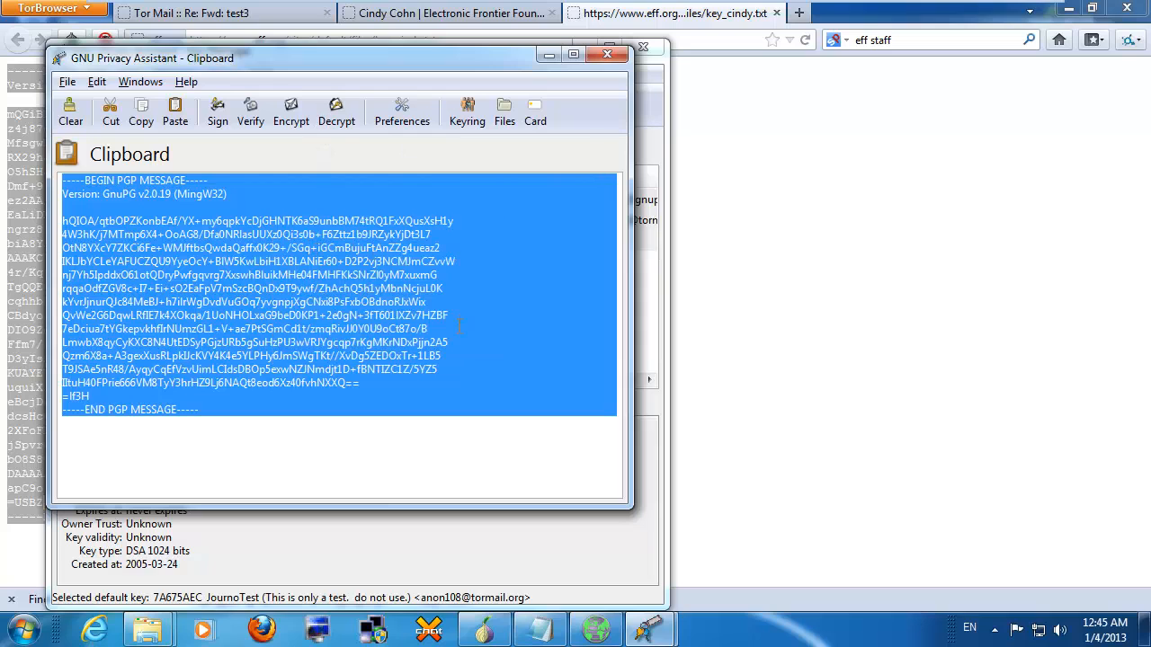
{"action": "mouse_move", "coordinate": [790, 2]}
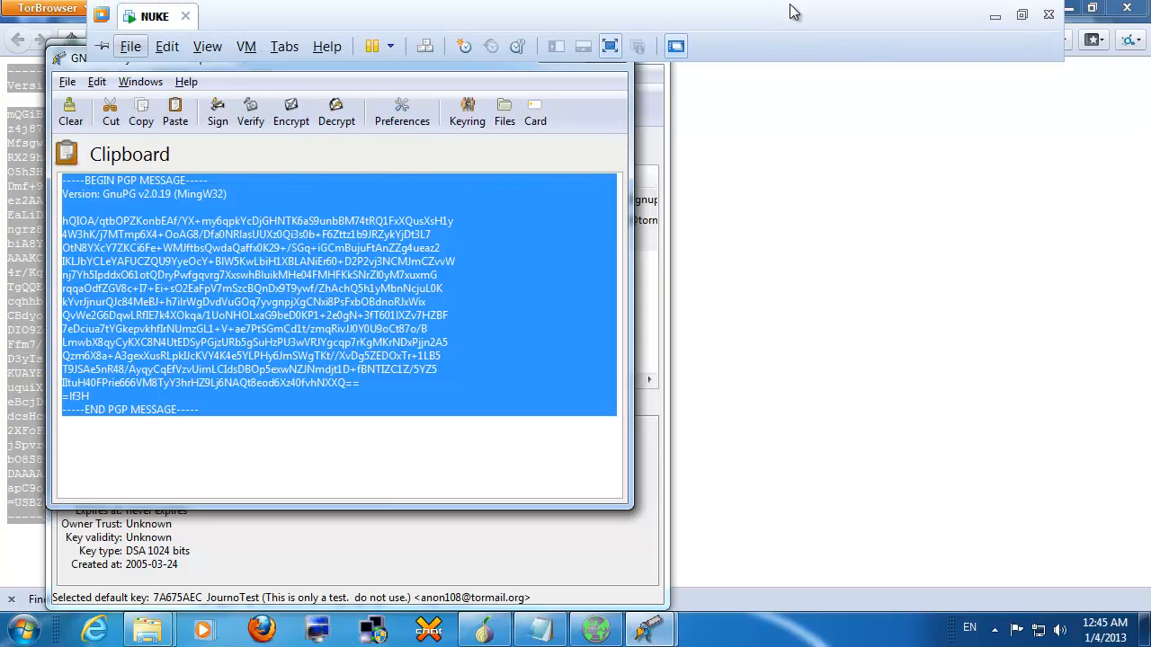